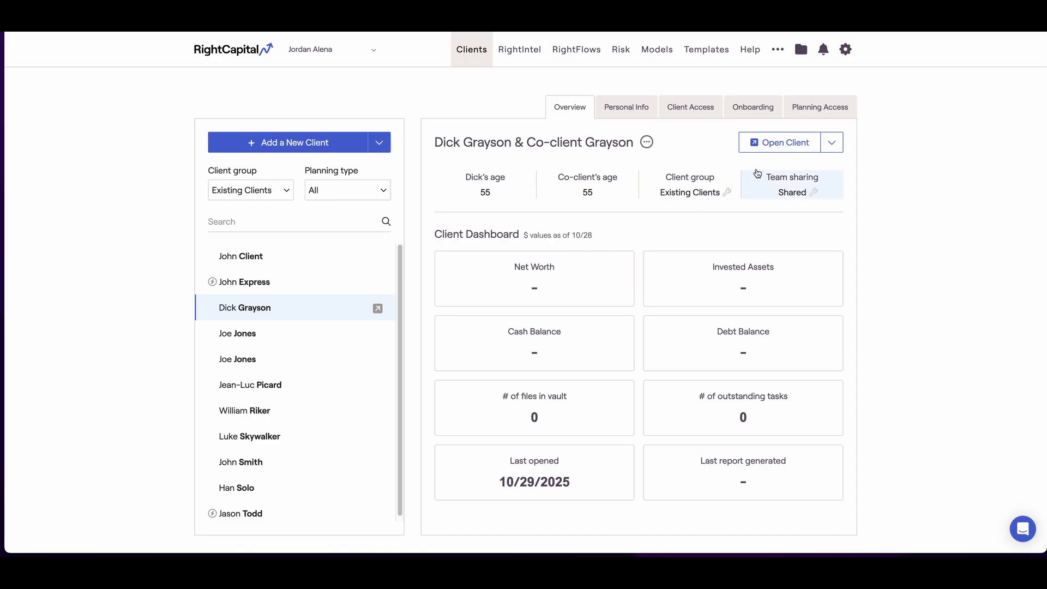
Preview linking a Chase account in the selected client's net worth, including a search for "chase", and view the client's existing connections
{"action": "left_click", "coordinate": [786, 145]}
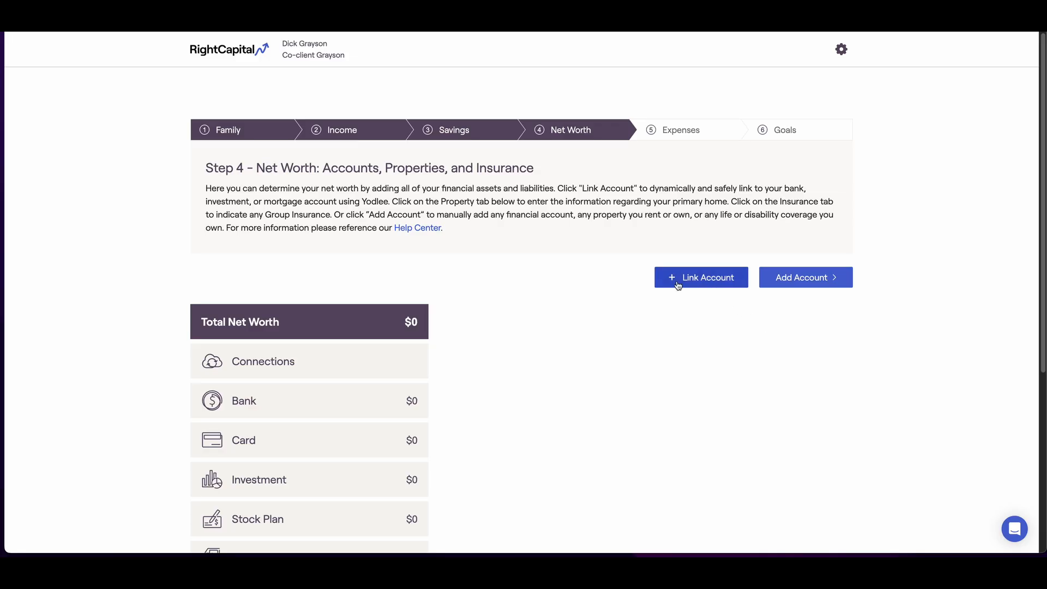
{"action": "left_click", "coordinate": [739, 285]}
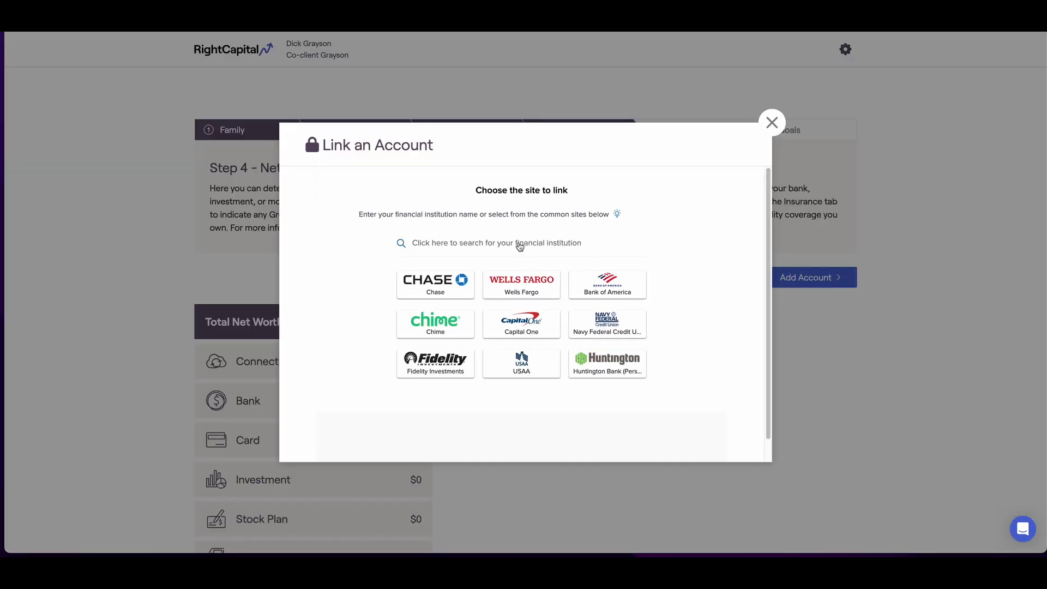
{"action": "left_click", "coordinate": [518, 243]}
{"action": "type", "text": "chase"}
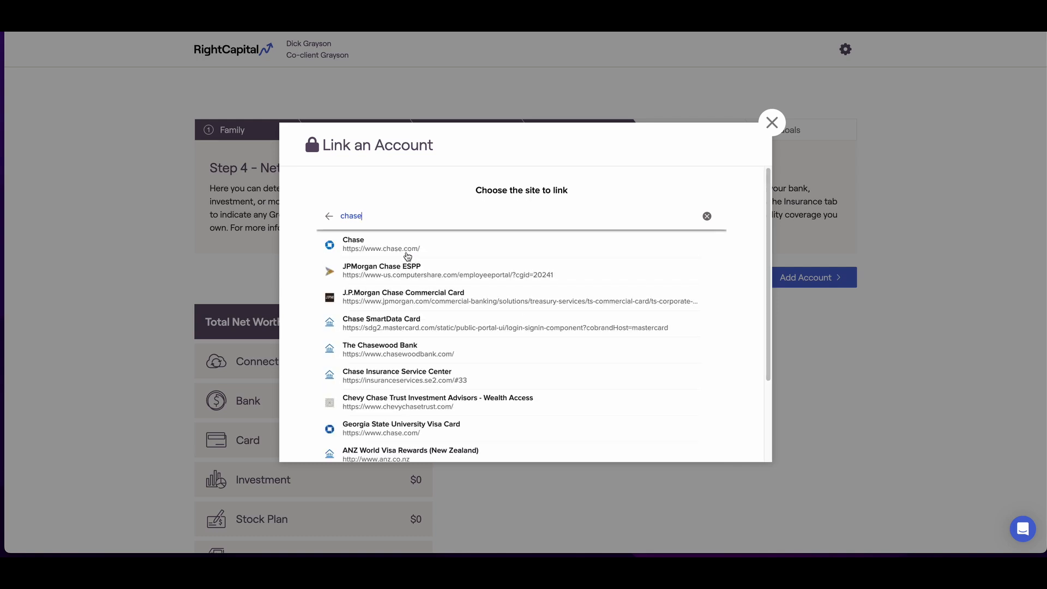
{"action": "left_click", "coordinate": [330, 216]}
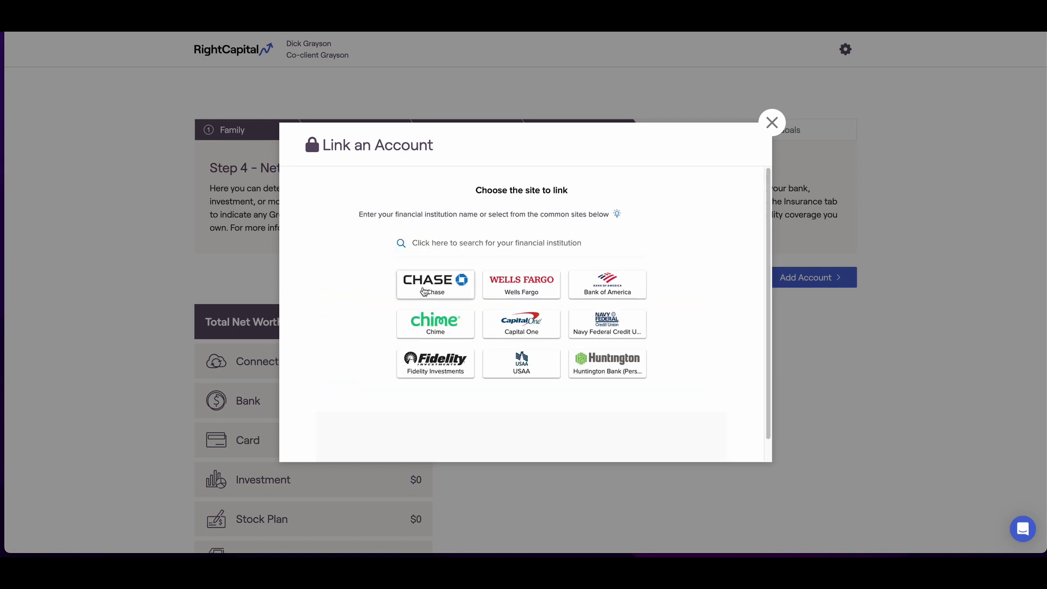
{"action": "left_click", "coordinate": [455, 288]}
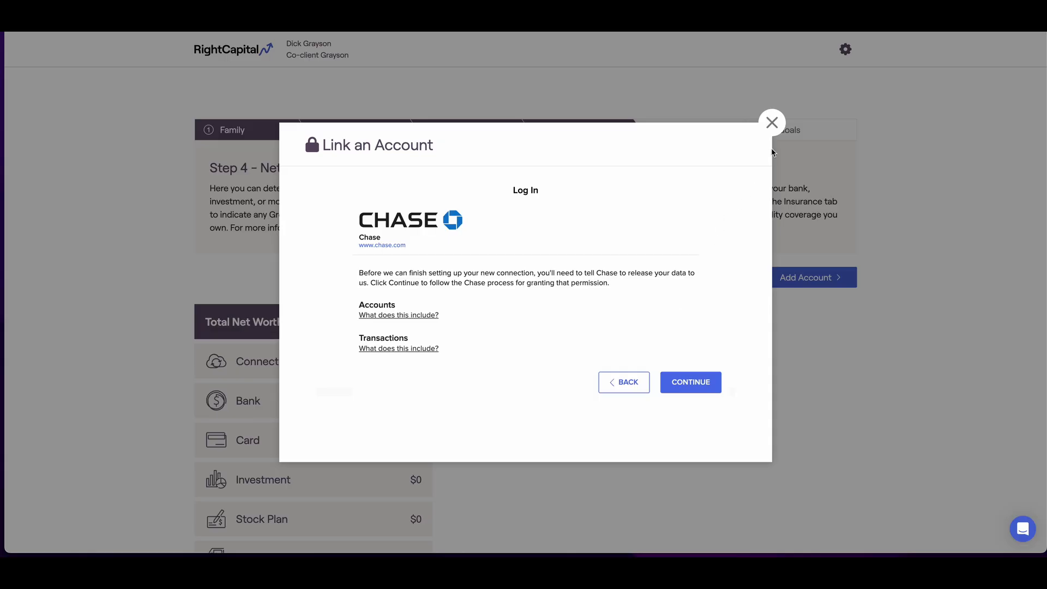
{"action": "left_click", "coordinate": [772, 122]}
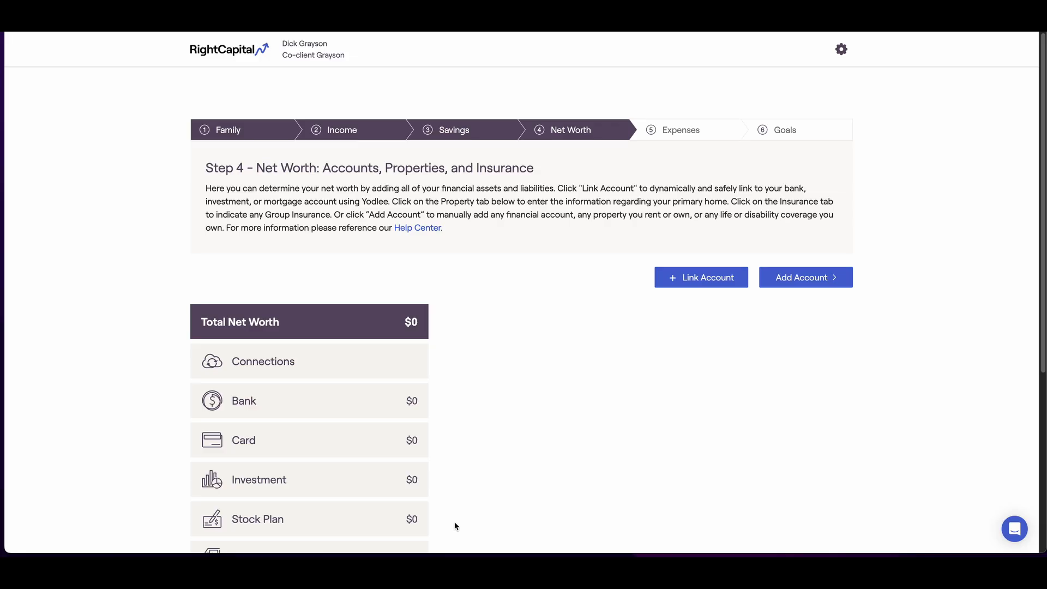
{"action": "left_click", "coordinate": [395, 377]}
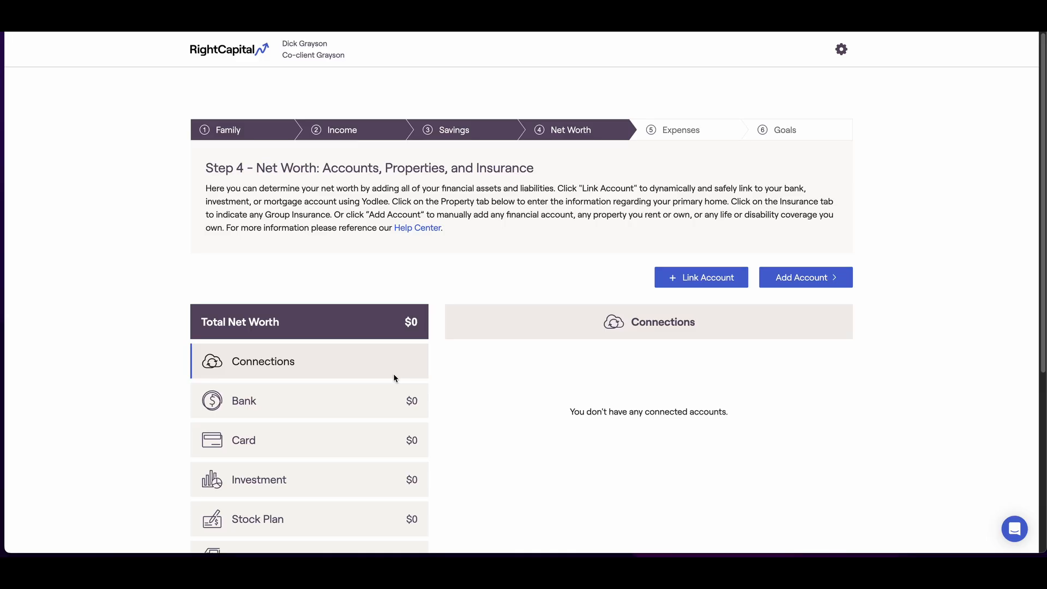
Review the Advyzon, Albridge and Allianz API pages among the advisor's integration partners, and search the partners for "schwab"
{"action": "left_click", "coordinate": [253, 55]}
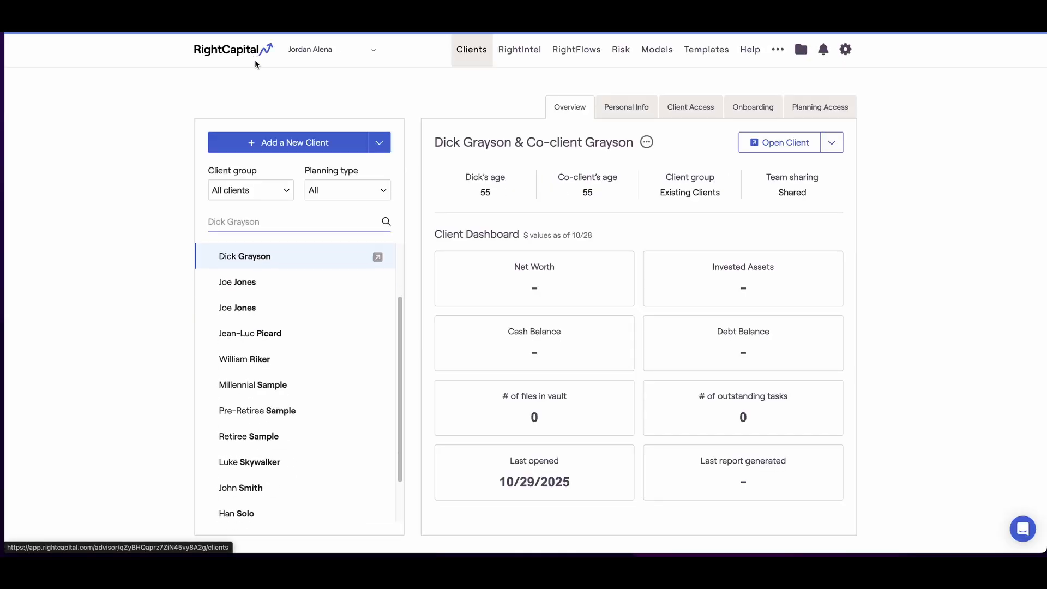
{"action": "mouse_move", "coordinate": [786, 55]}
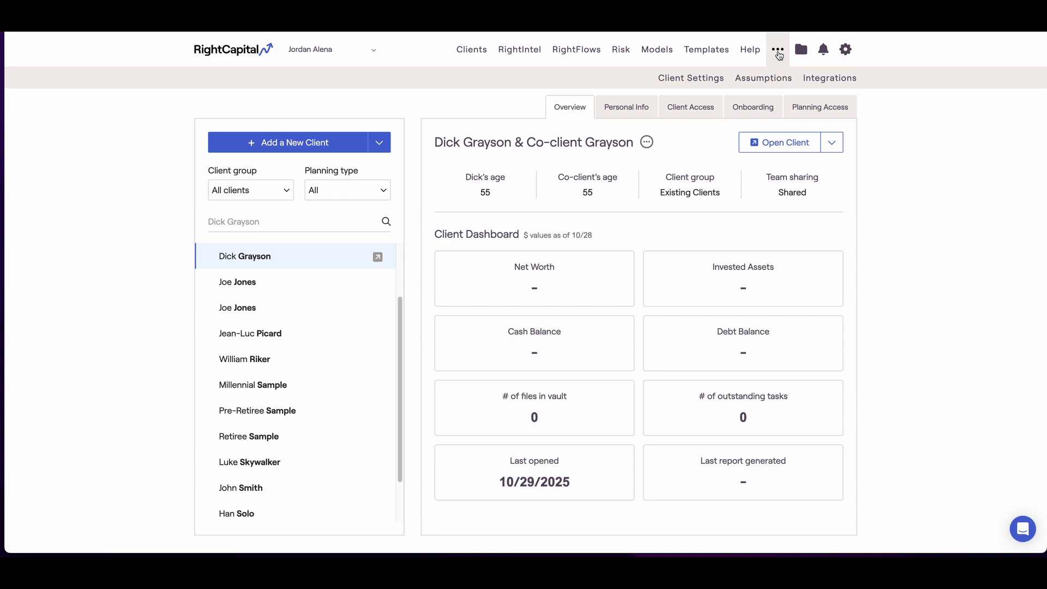
{"action": "left_click", "coordinate": [834, 82]}
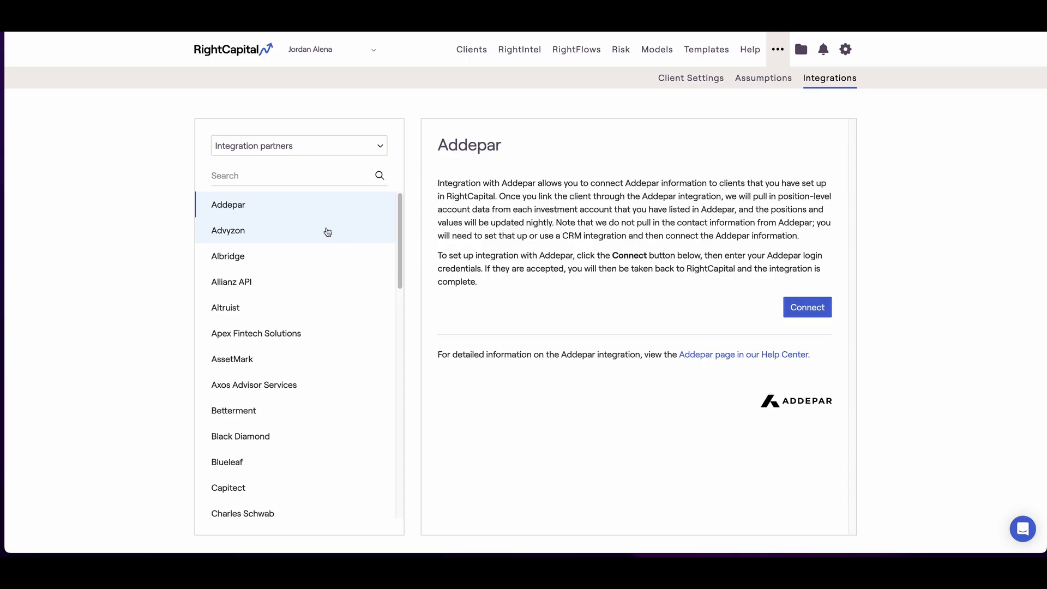
{"action": "left_click", "coordinate": [325, 232]}
{"action": "left_click", "coordinate": [318, 262]}
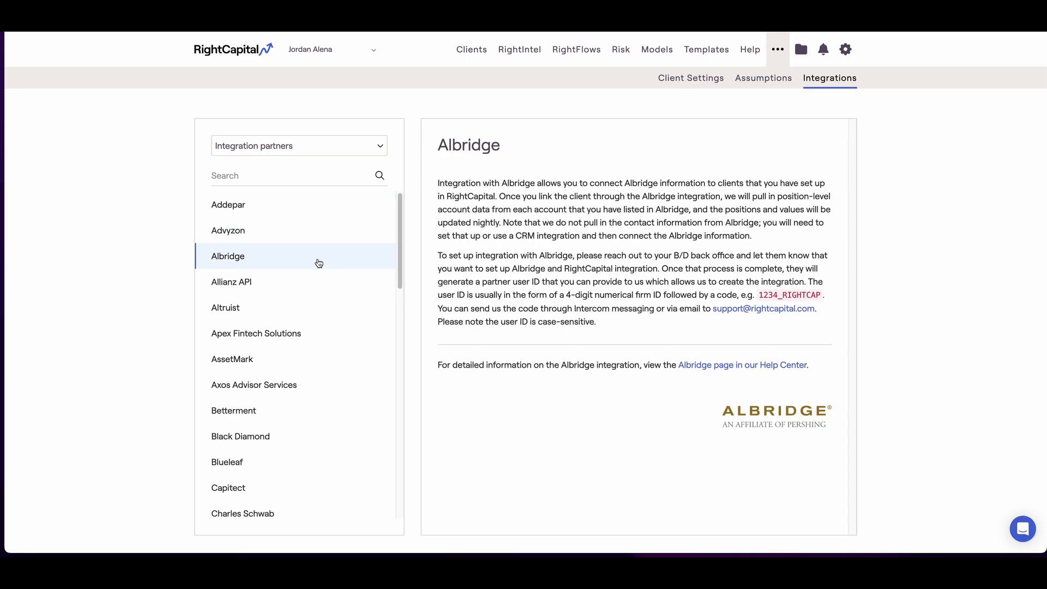
{"action": "left_click", "coordinate": [316, 288]}
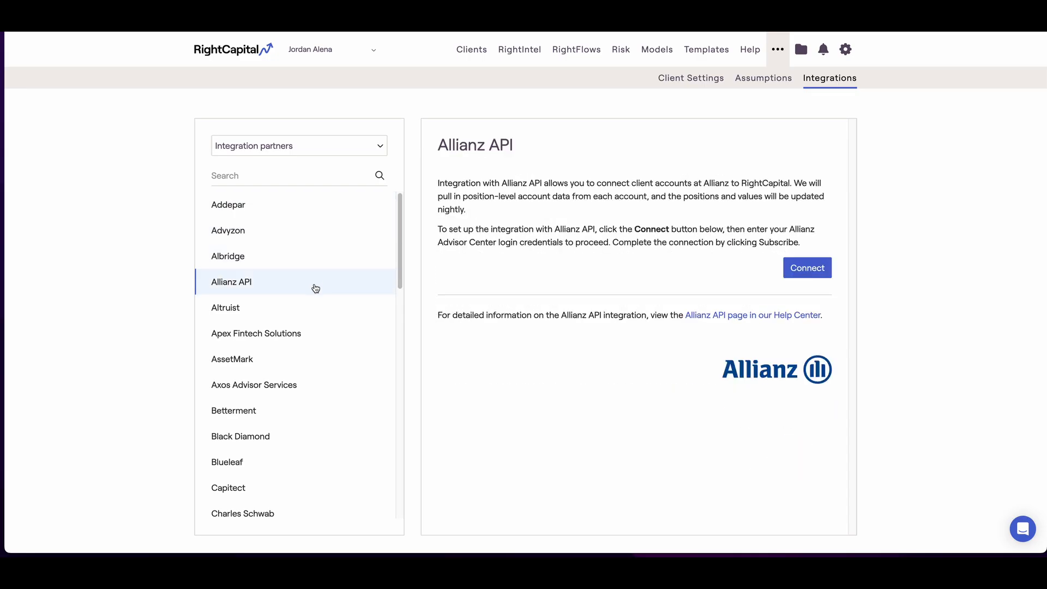
{"action": "left_click", "coordinate": [294, 178]}
{"action": "type", "text": "schwab"}
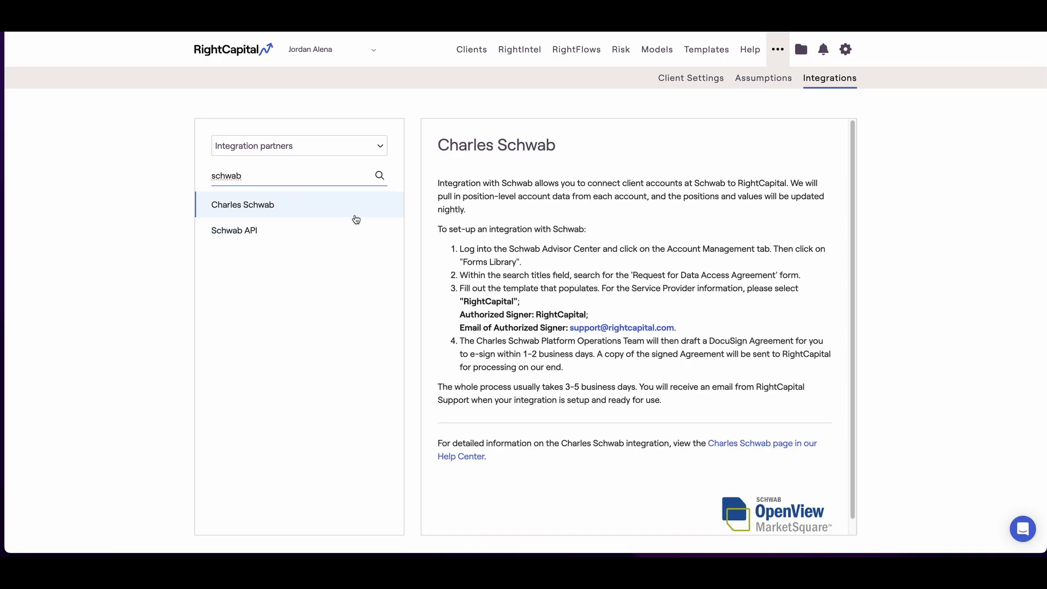
Reopen the same client's plan from the client list and look at the support chat
{"action": "left_click", "coordinate": [472, 55]}
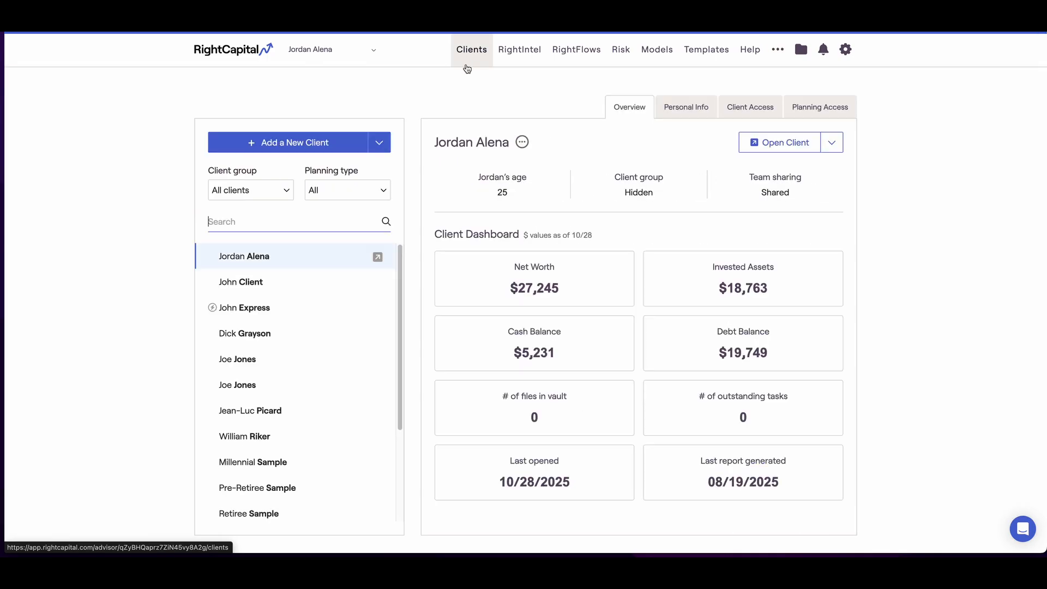
{"action": "left_click", "coordinate": [325, 333]}
{"action": "left_click", "coordinate": [378, 333]}
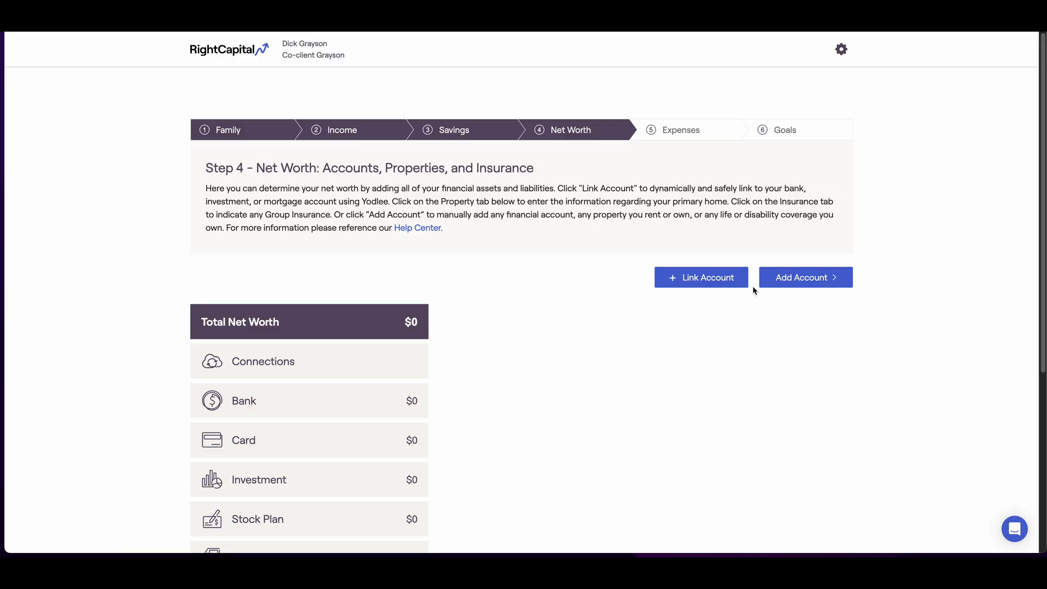
{"action": "left_click", "coordinate": [1013, 530]}
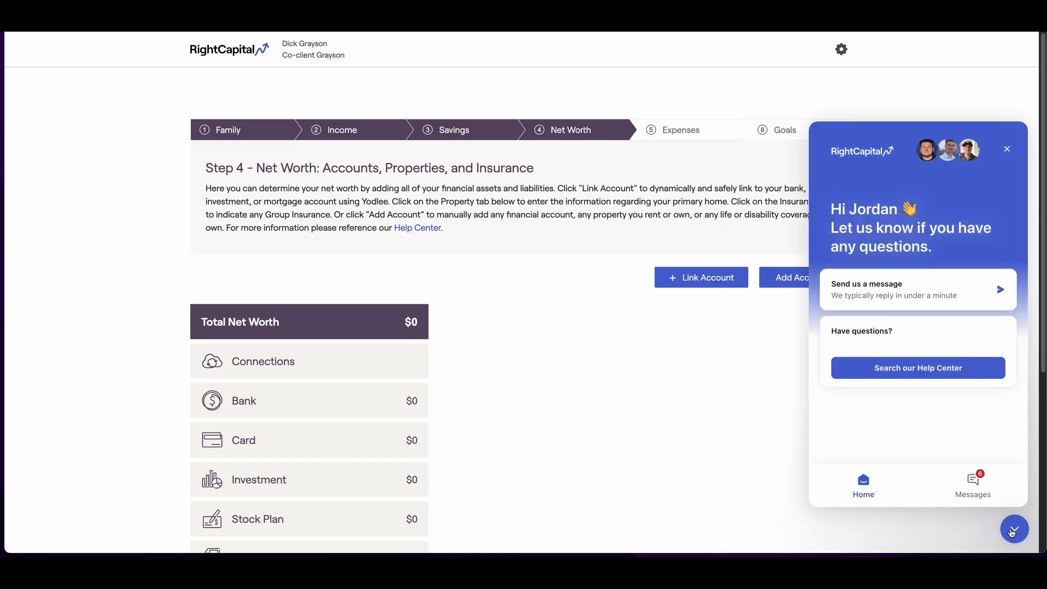
{"action": "left_click", "coordinate": [1013, 530]}
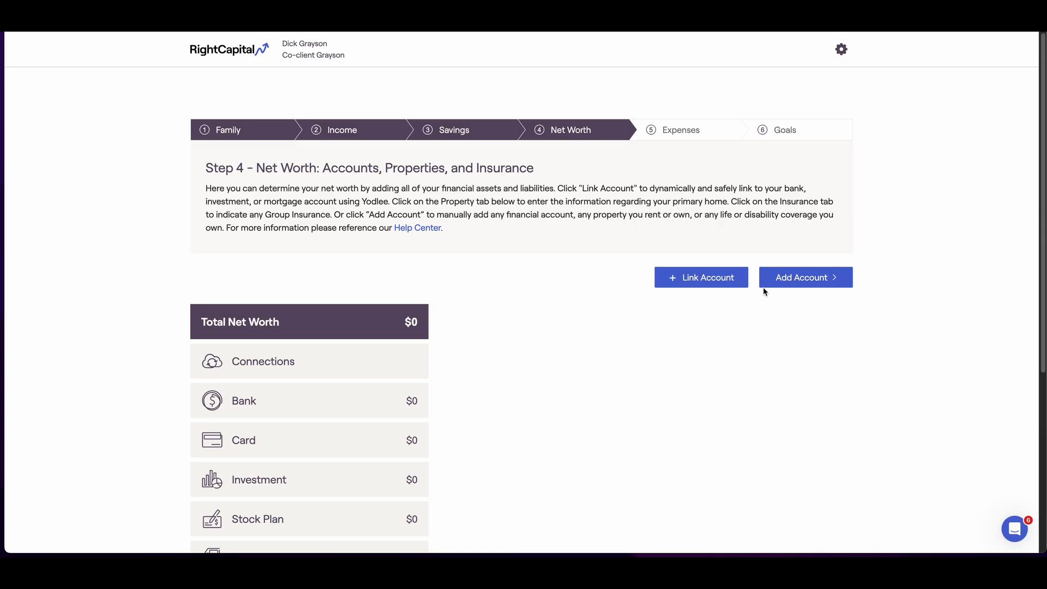
Add a manual bank account to the client's net worth with a balance of $15,000
{"action": "left_click", "coordinate": [848, 286]}
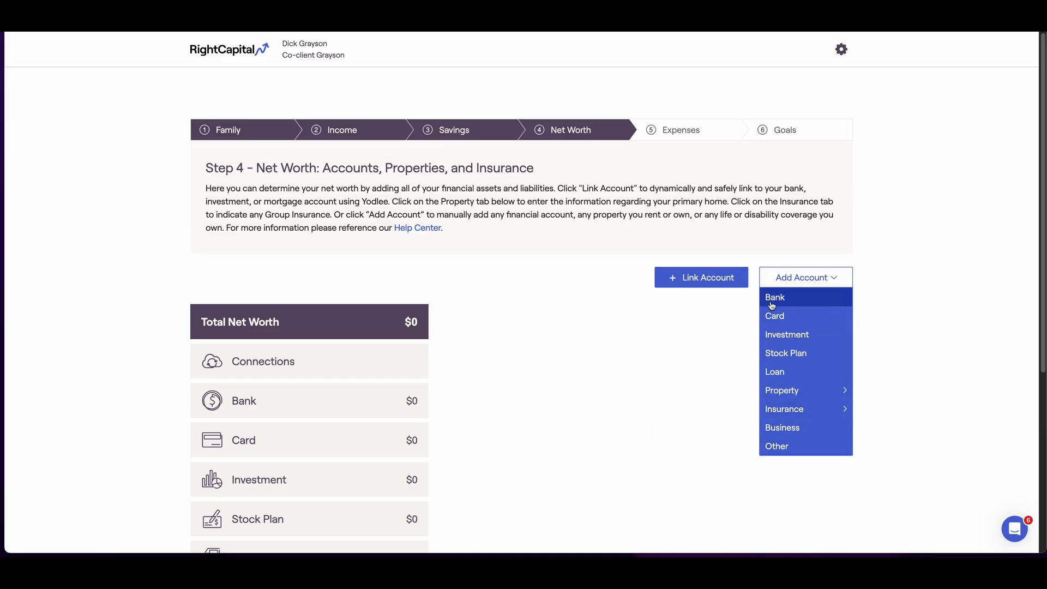
{"action": "left_click", "coordinate": [843, 304]}
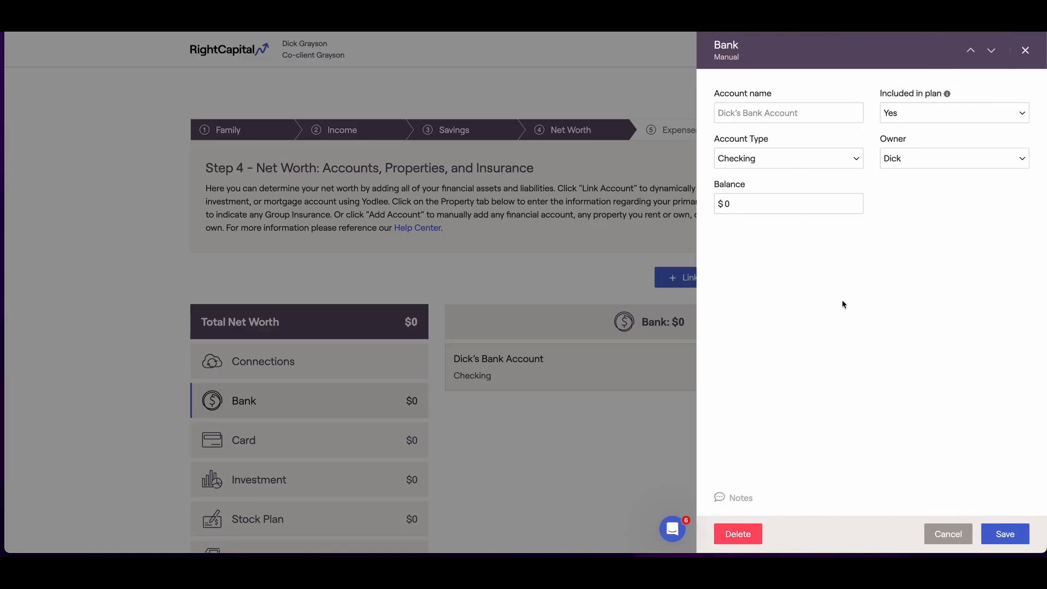
{"action": "left_click", "coordinate": [798, 208]}
{"action": "key", "text": "BackSpace"}
{"action": "type", "text": "150000"}
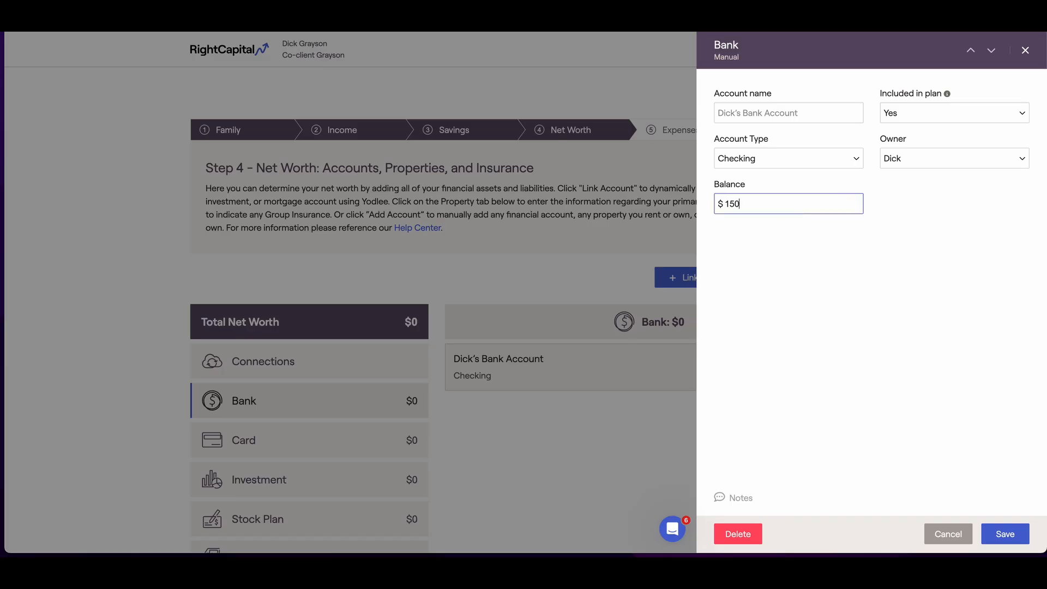
{"action": "key", "text": "BackSpace"}
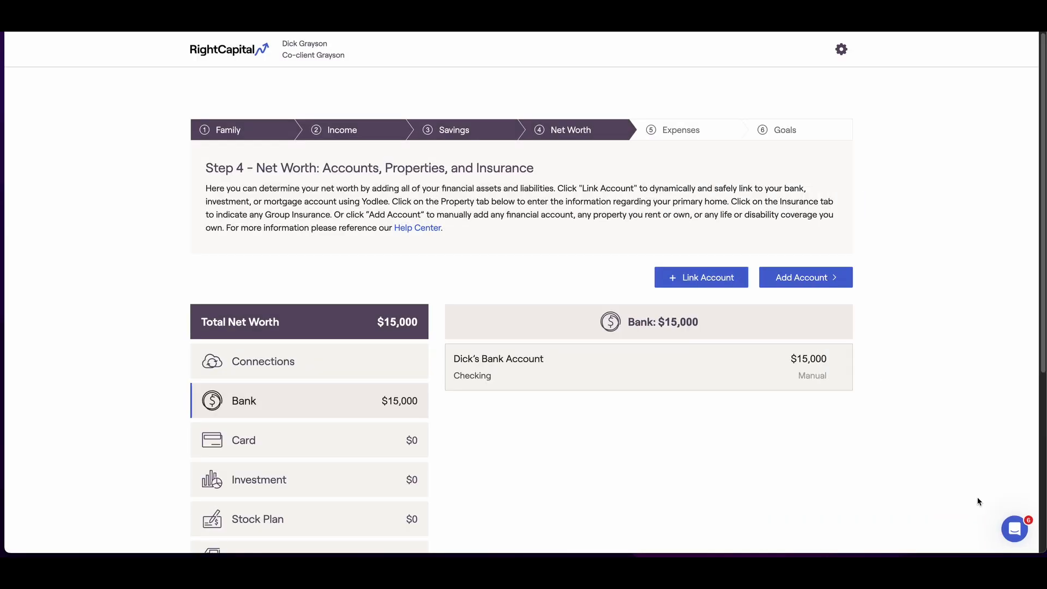
Add a manual card with a $500 balance, $50 minimum payment and $60 fixed monthly payment, and save it
{"action": "left_click", "coordinate": [806, 278]}
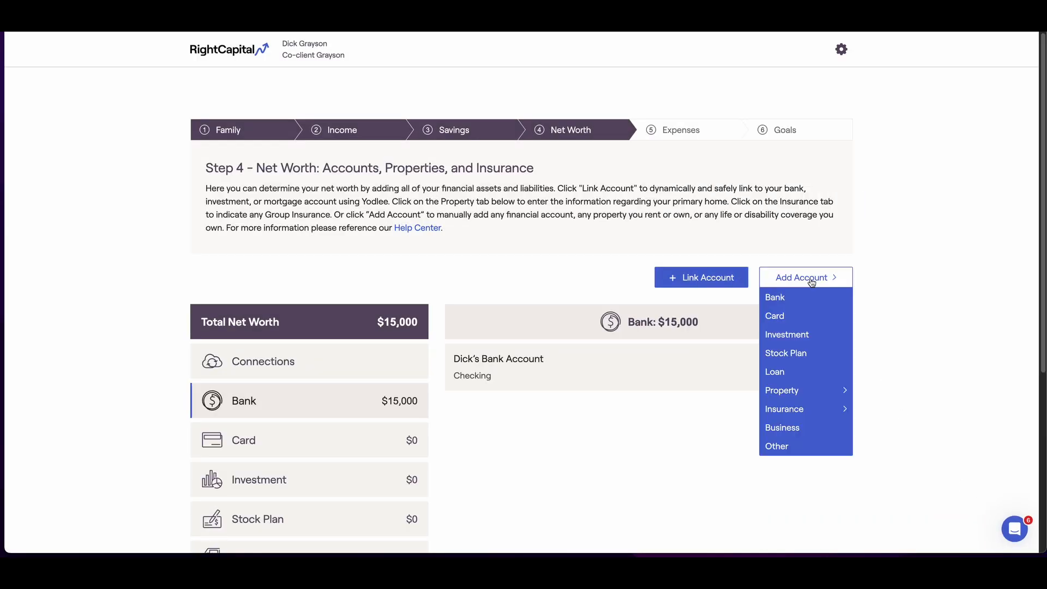
{"action": "left_click", "coordinate": [799, 319]}
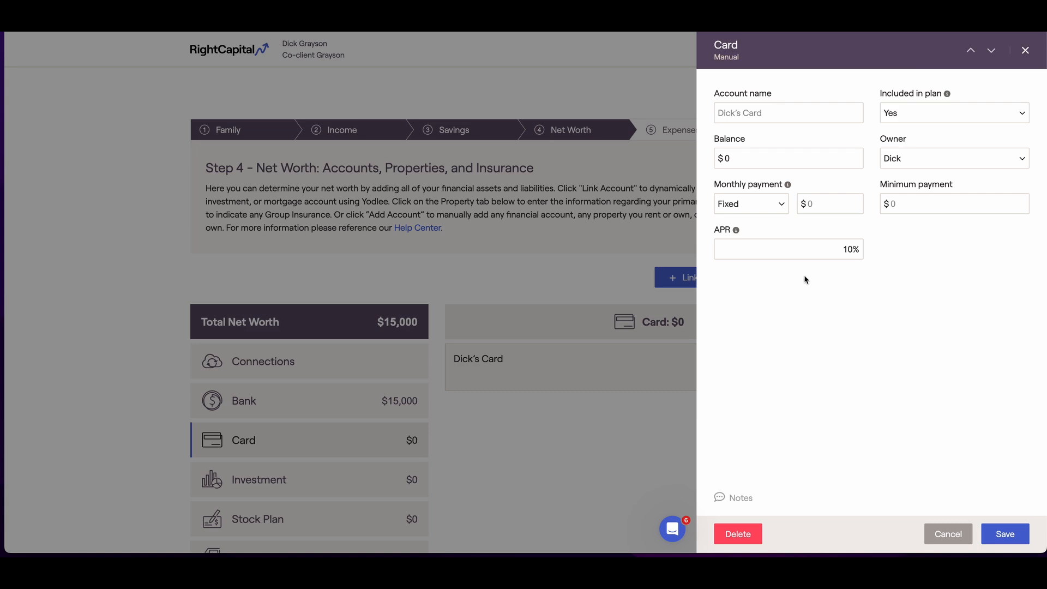
{"action": "left_click", "coordinate": [799, 157]}
{"action": "type", "text": "500"}
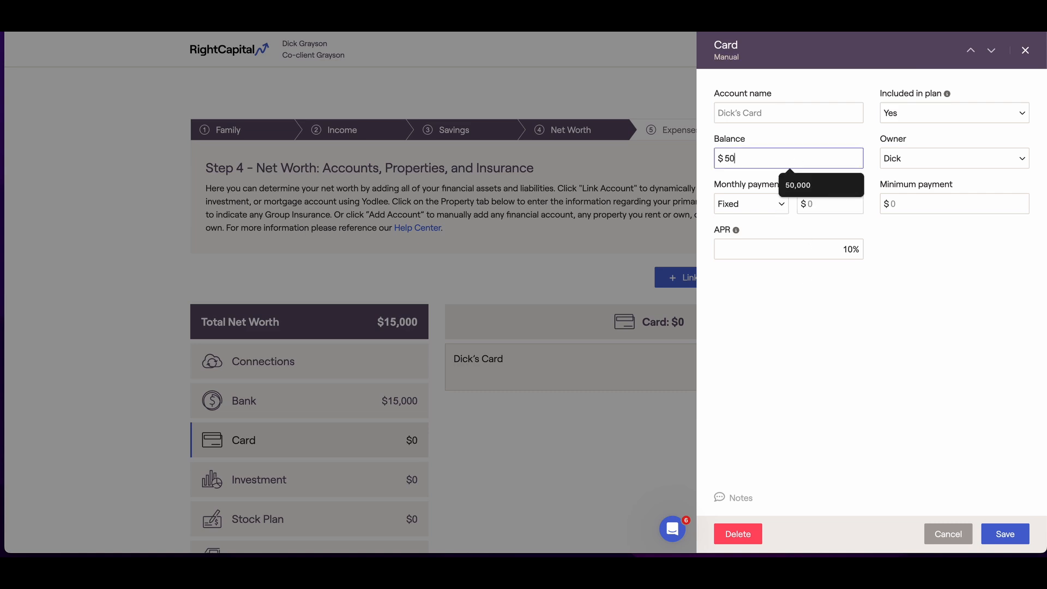
{"action": "left_click", "coordinate": [916, 209]}
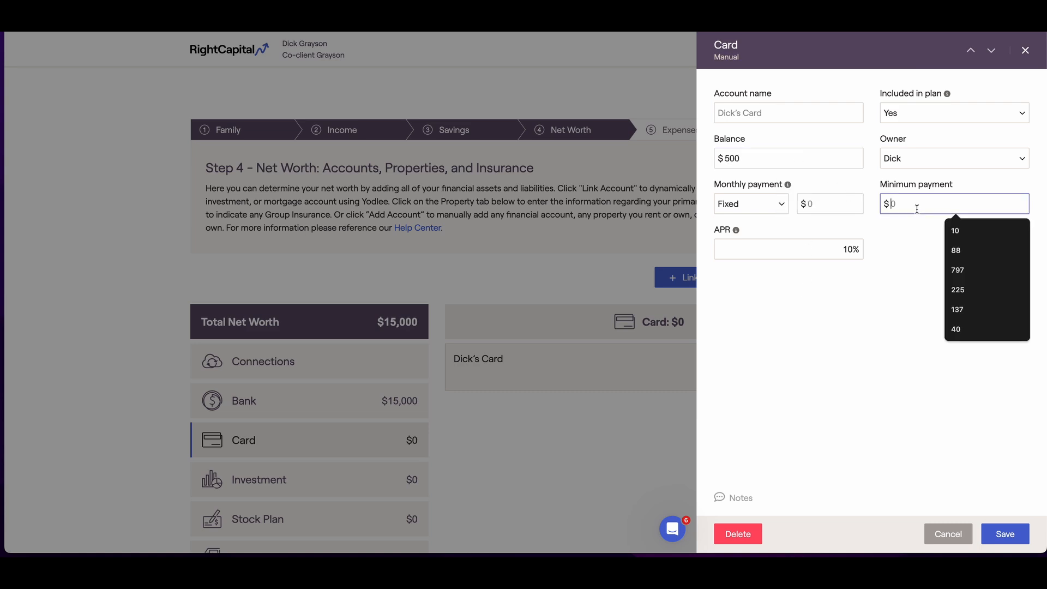
{"action": "type", "text": "50"}
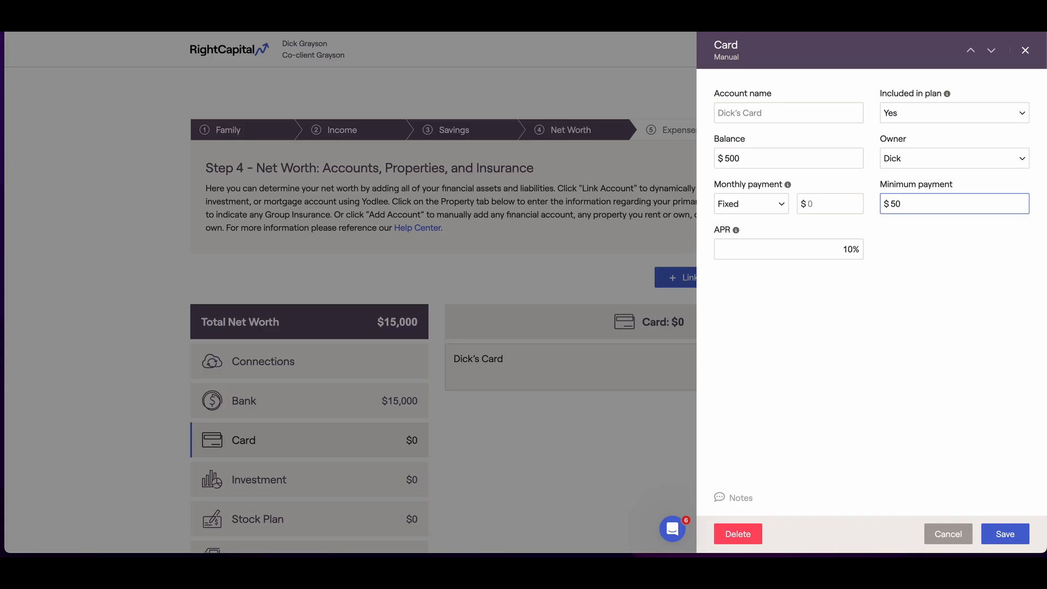
{"action": "left_click", "coordinate": [826, 206]}
{"action": "type", "text": "60"}
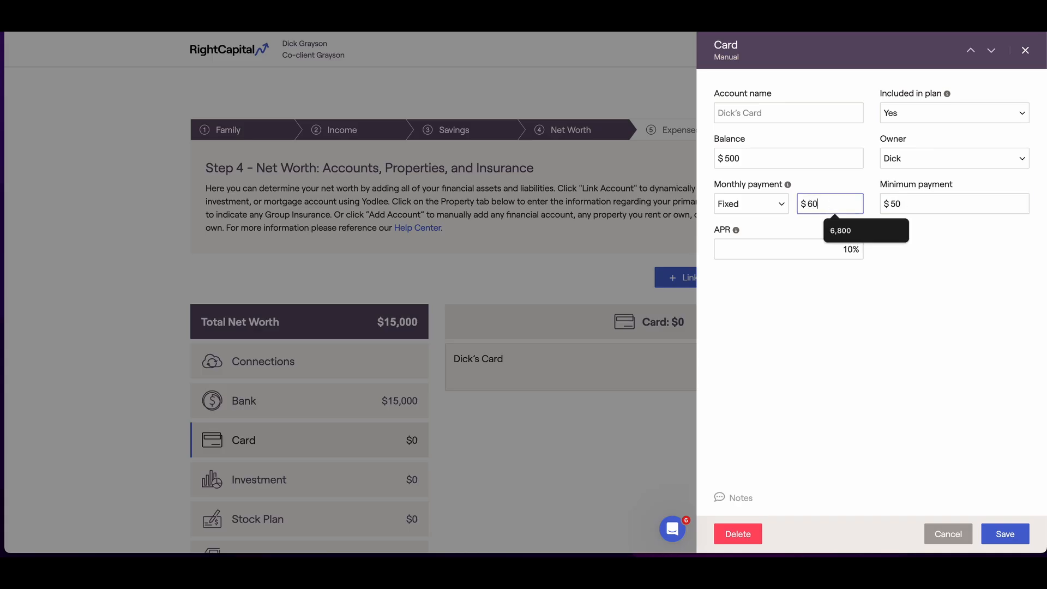
{"action": "left_click", "coordinate": [797, 266]}
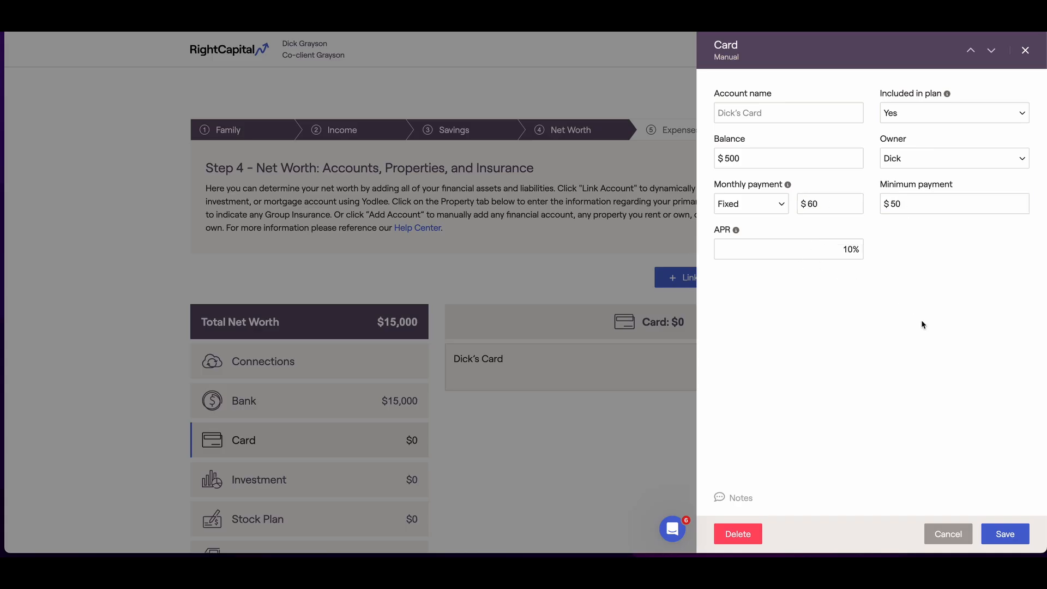
{"action": "left_click", "coordinate": [1001, 534]}
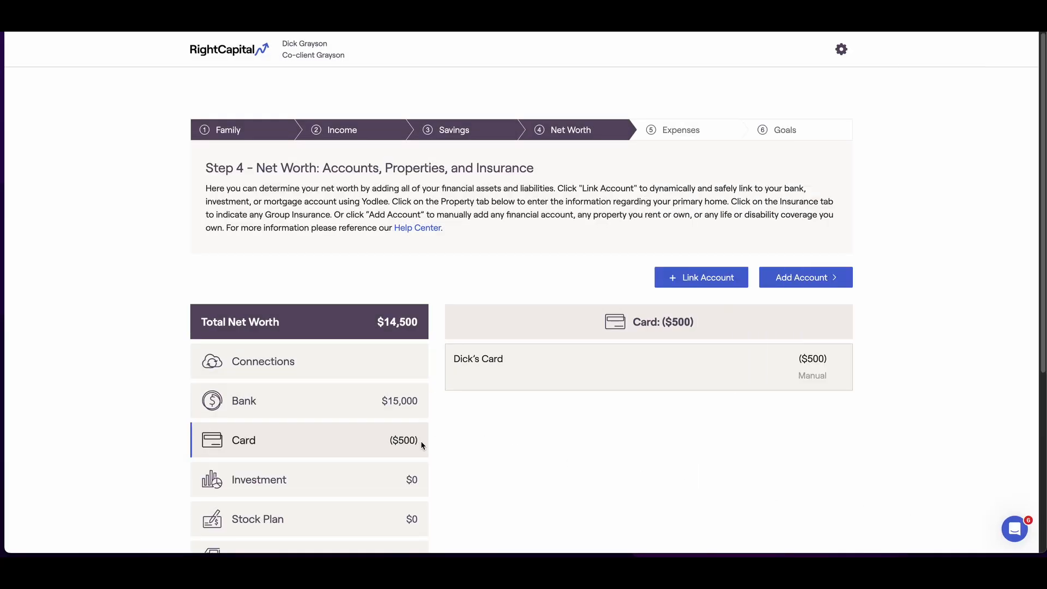
Start a manual investment account with the Taxable Account type and the total balance entry method
{"action": "left_click", "coordinate": [830, 279]}
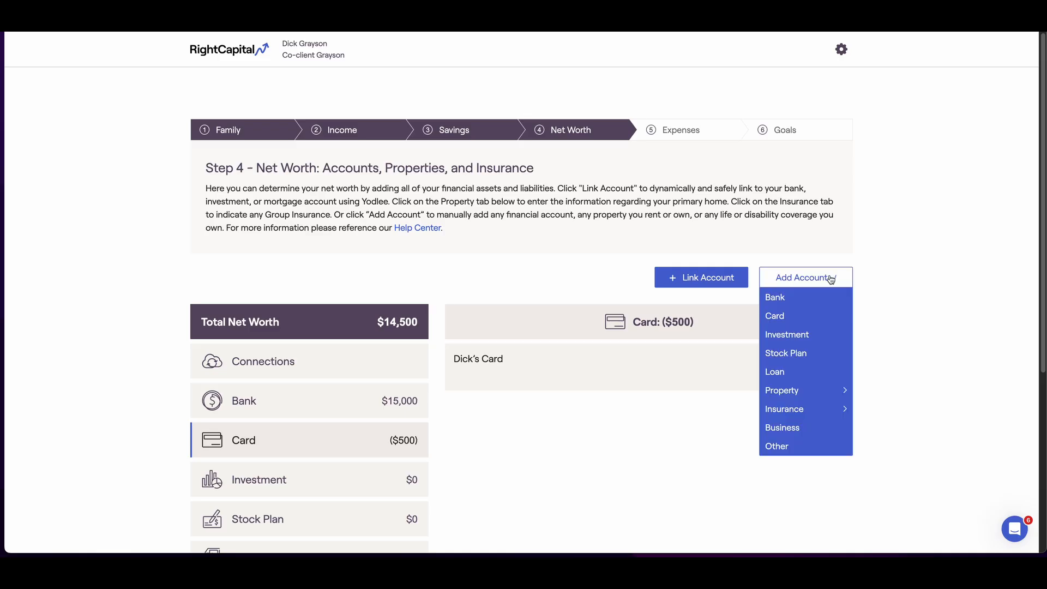
{"action": "left_click", "coordinate": [809, 336]}
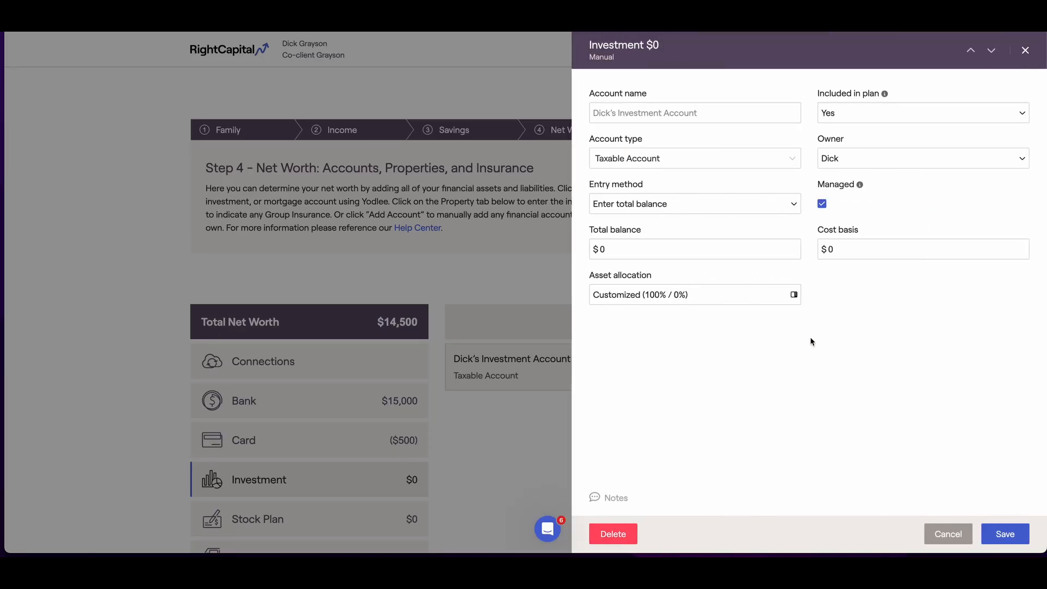
{"action": "left_click", "coordinate": [782, 159]}
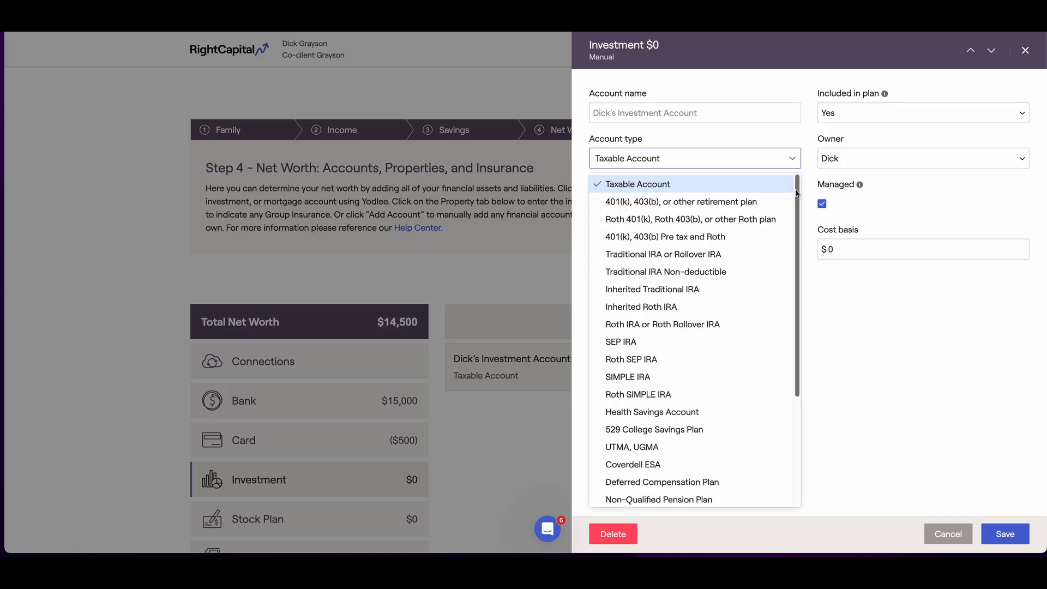
{"action": "mouse_move", "coordinate": [797, 194]}
{"action": "left_mouse_down"}
{"action": "mouse_move", "coordinate": [800, 297]}
{"action": "mouse_move", "coordinate": [789, 185]}
{"action": "left_mouse_up"}
{"action": "left_click", "coordinate": [661, 184]}
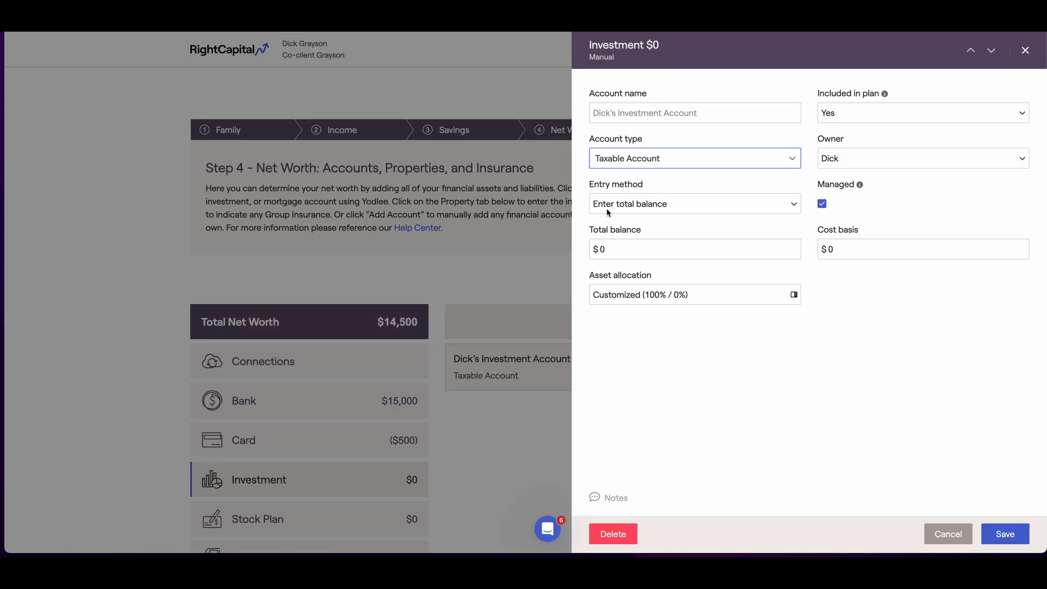
{"action": "left_click", "coordinate": [688, 212]}
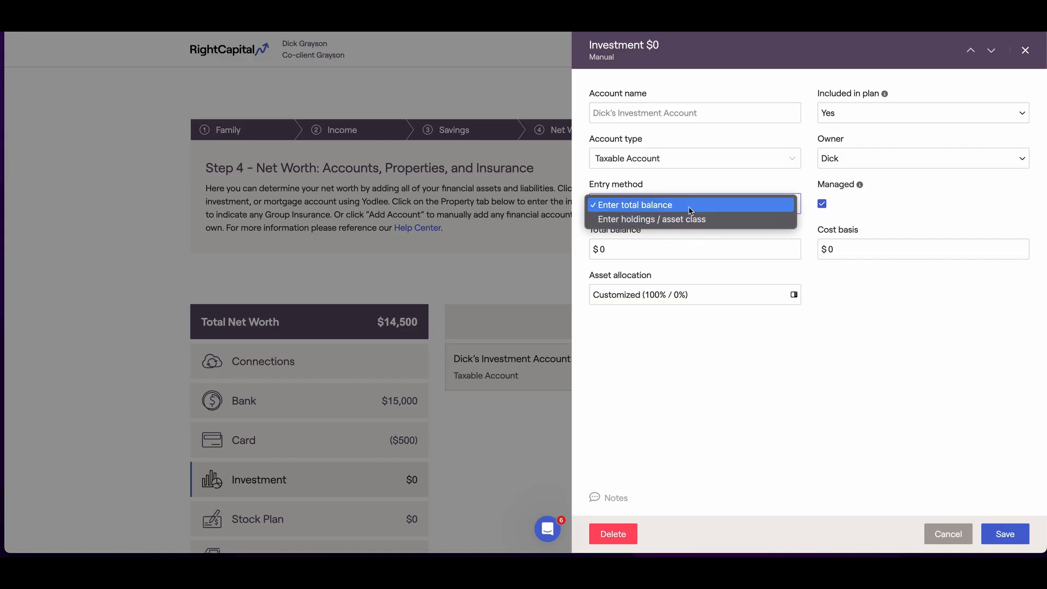
{"action": "left_click", "coordinate": [690, 205]}
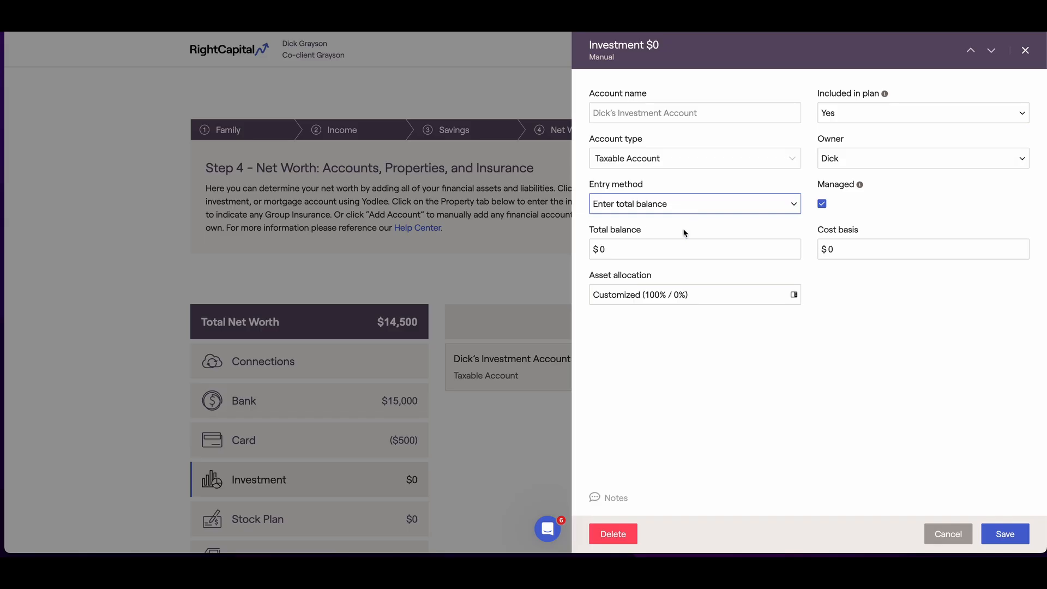
Set the investment account's total balance to $500,000 and its cost basis to $300,000
{"action": "left_click", "coordinate": [634, 249]}
{"action": "key", "text": "BackSpace"}
{"action": "type", "text": "500000"}
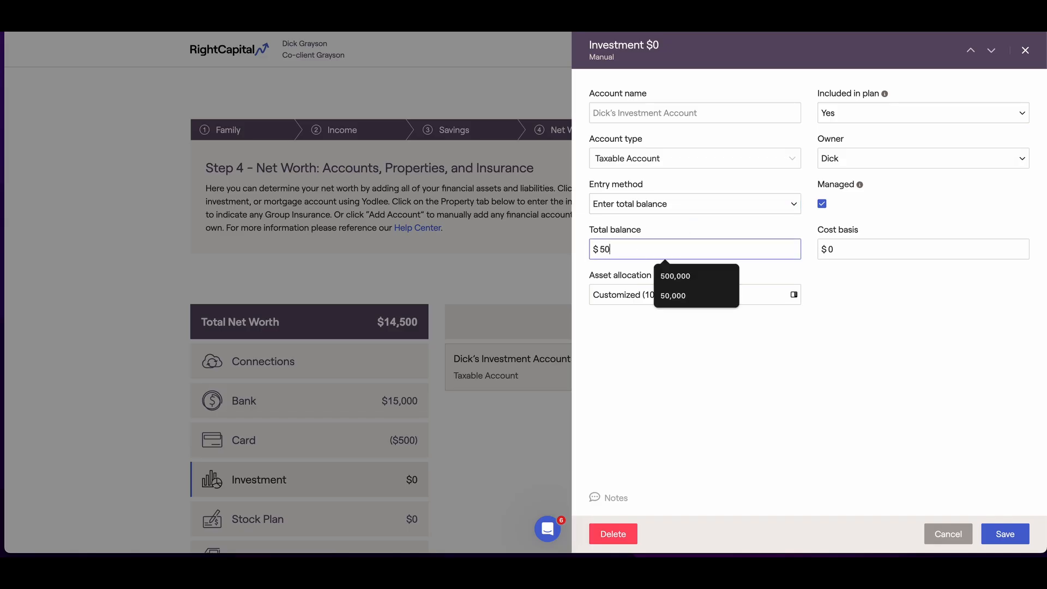
{"action": "left_click", "coordinate": [866, 244]}
{"action": "left_click_drag", "start_coordinate": [817, 232], "coordinate": [840, 233]}
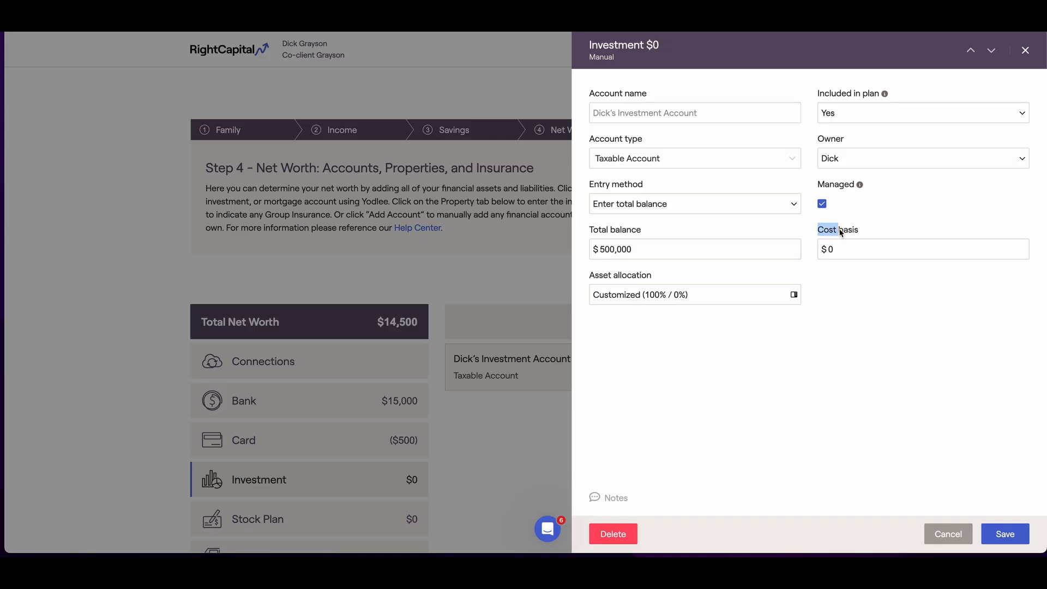
{"action": "left_click", "coordinate": [868, 250]}
{"action": "type", "text": "300000"}
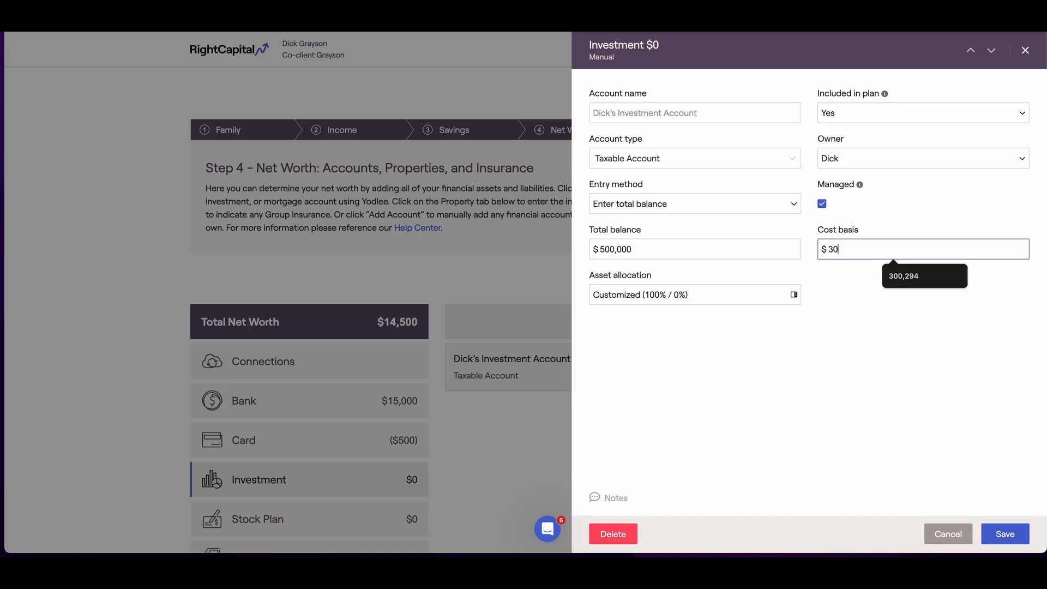
{"action": "left_click", "coordinate": [798, 241]}
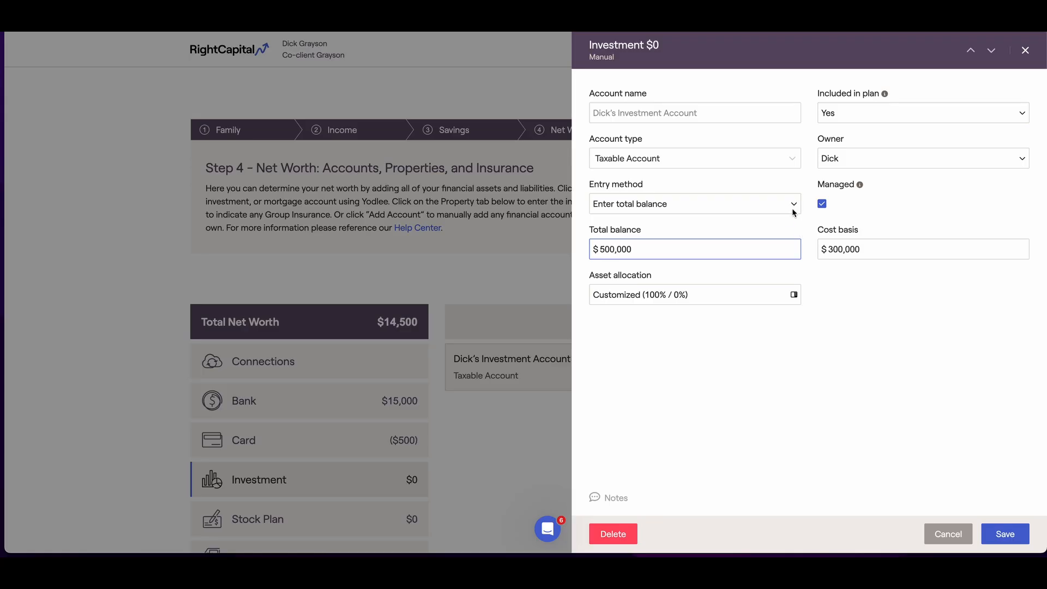
Change the entry method to holdings / asset class and add a holding of 50 AAPL shares
{"action": "left_click", "coordinate": [792, 211]}
{"action": "left_click", "coordinate": [783, 219]}
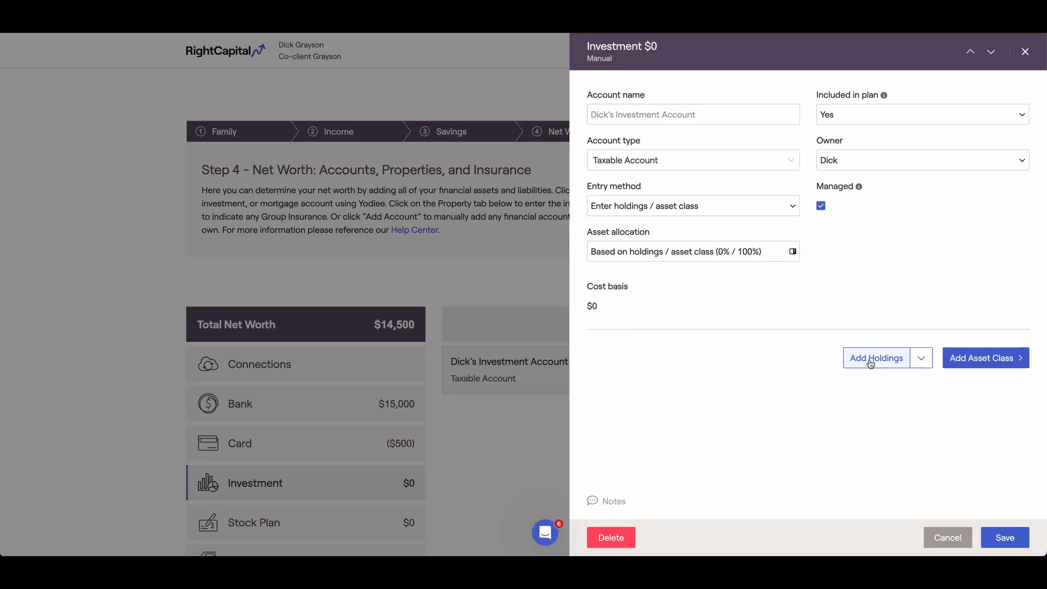
{"action": "left_click", "coordinate": [871, 360]}
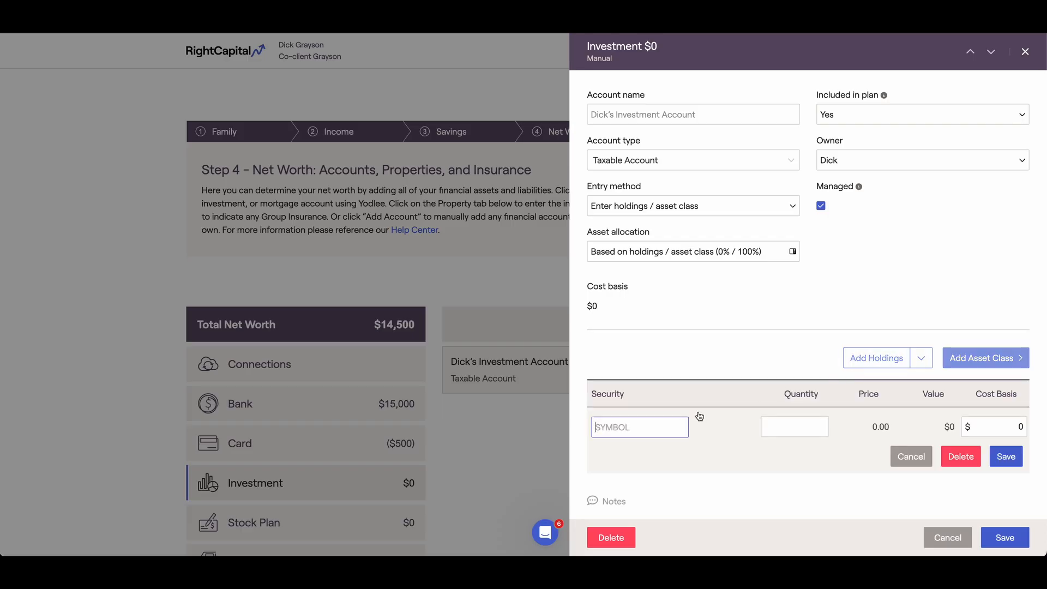
{"action": "type", "text": "AAPL"}
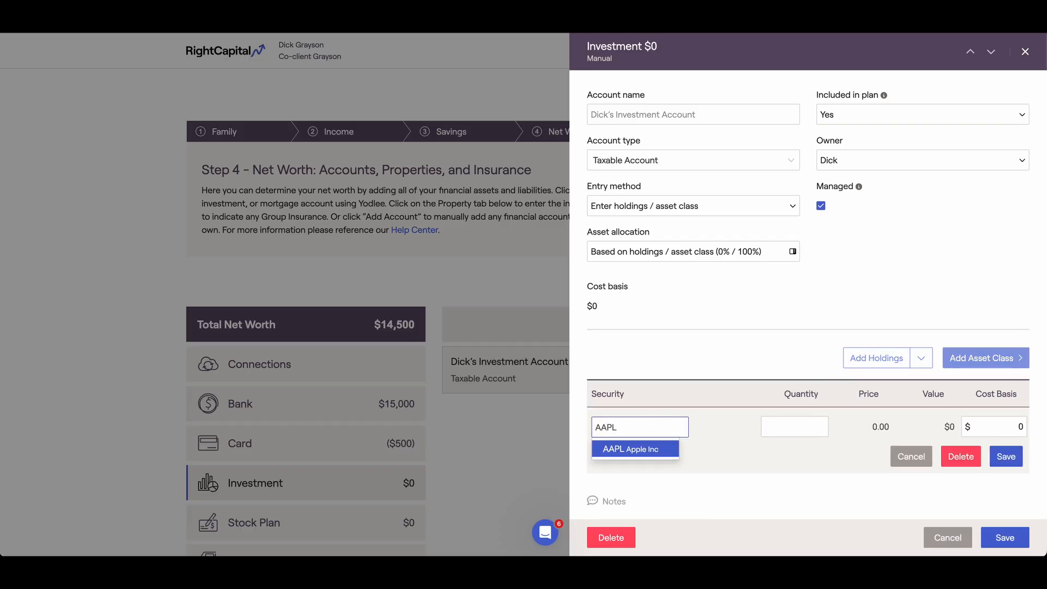
{"action": "left_click", "coordinate": [648, 449]}
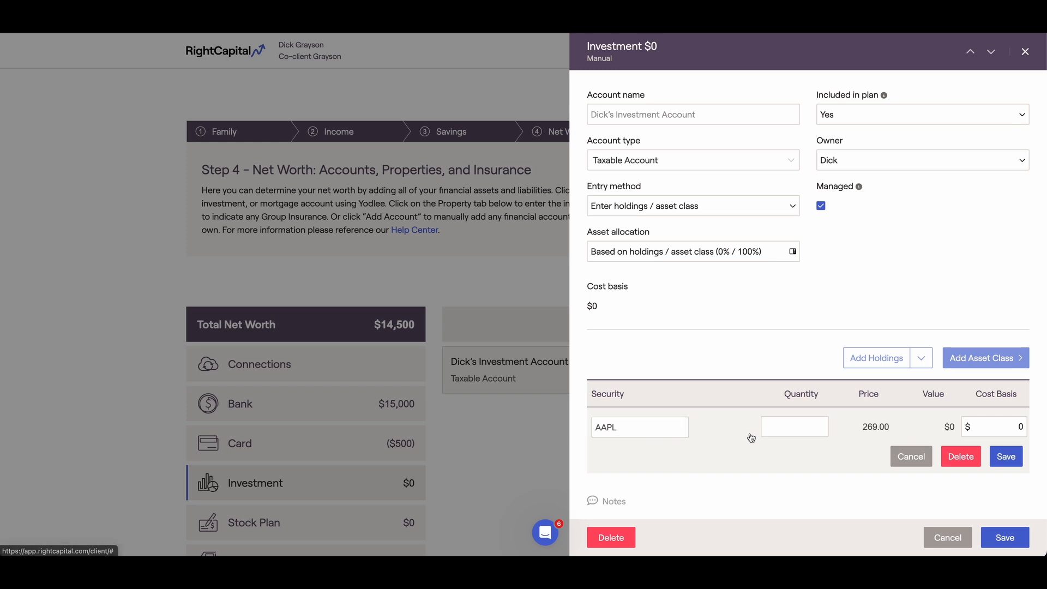
{"action": "left_click", "coordinate": [795, 425]}
{"action": "type", "text": "50"}
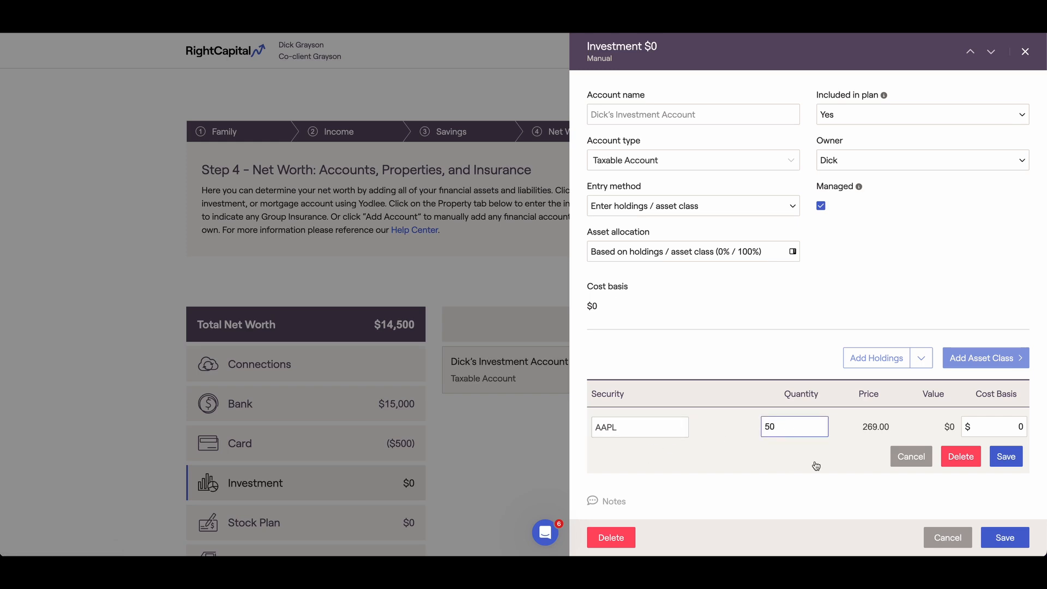
{"action": "left_click", "coordinate": [1006, 457]}
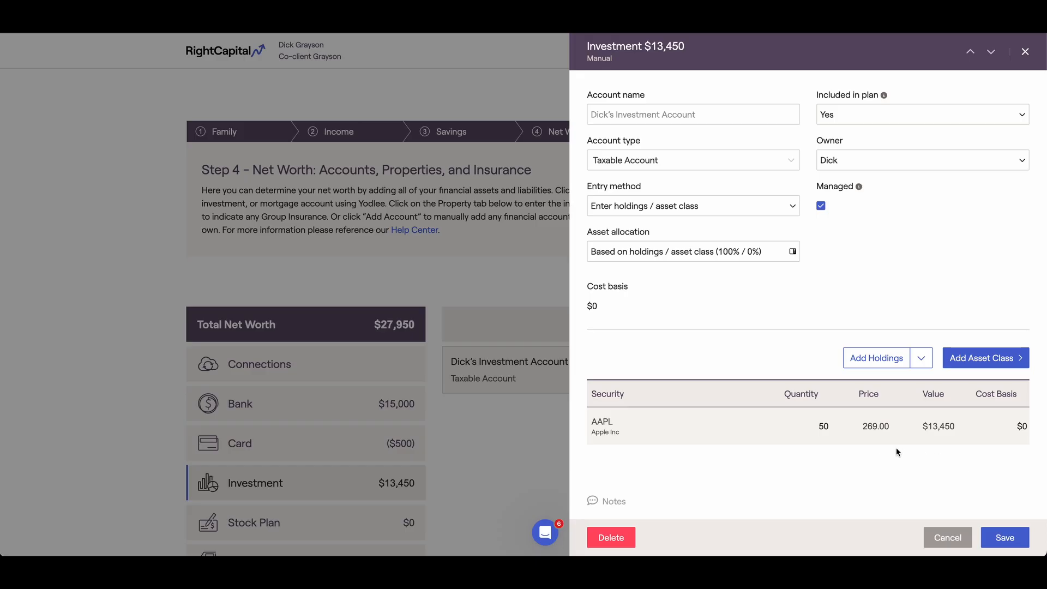
Review the asset classification of the AAPL holding and return to the account's holdings
{"action": "left_click_drag", "start_coordinate": [863, 426], "coordinate": [955, 428]}
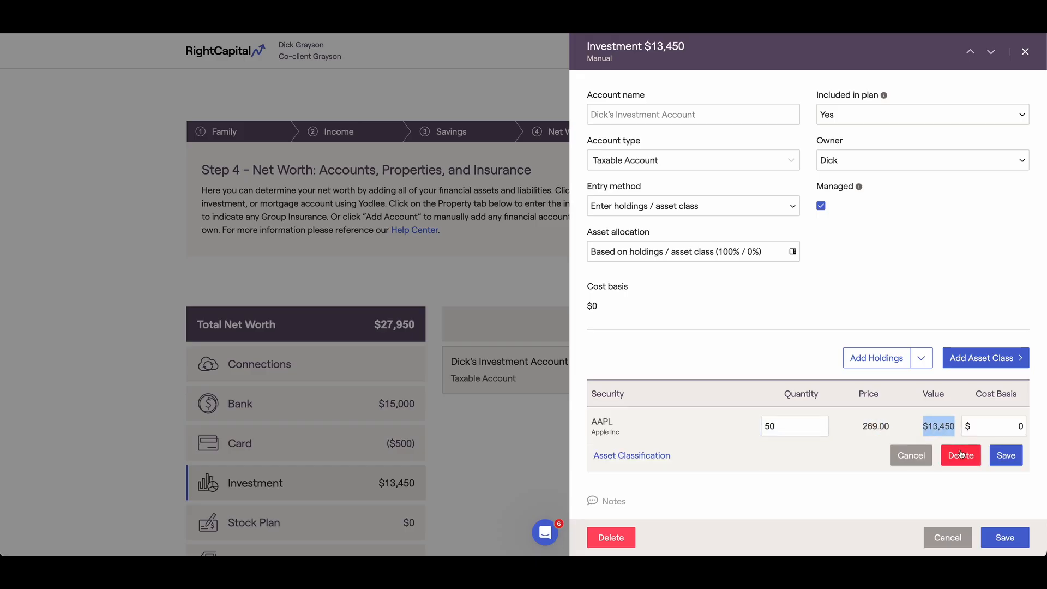
{"action": "left_click", "coordinate": [652, 456]}
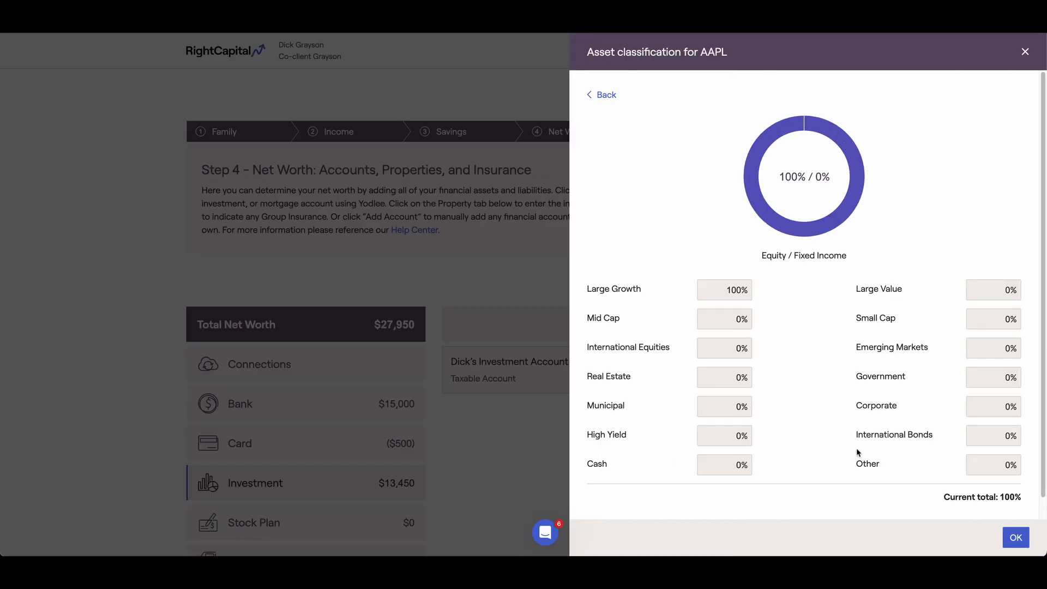
{"action": "left_click", "coordinate": [1015, 538]}
{"action": "left_click", "coordinate": [1005, 455]}
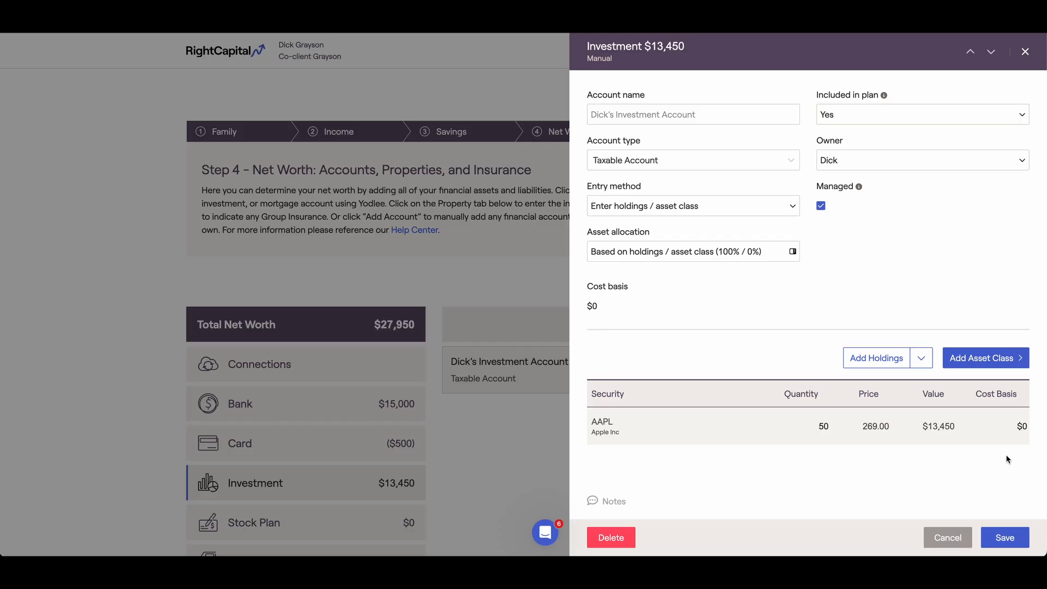
Add the U.S. Equities asset class Large Growth to the account with a value of $100
{"action": "left_click", "coordinate": [994, 364]}
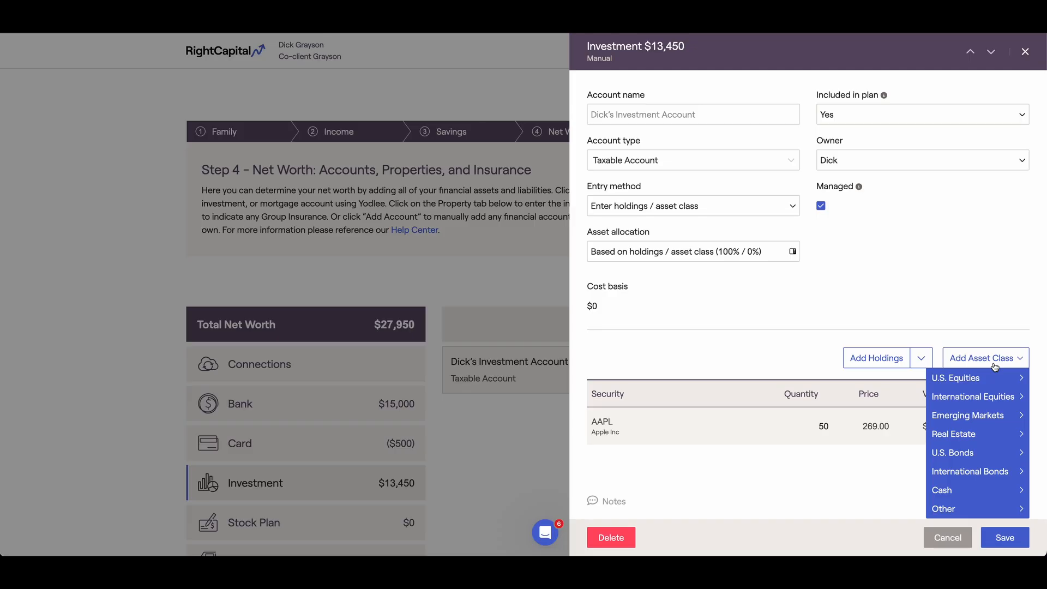
{"action": "mouse_move", "coordinate": [991, 379]}
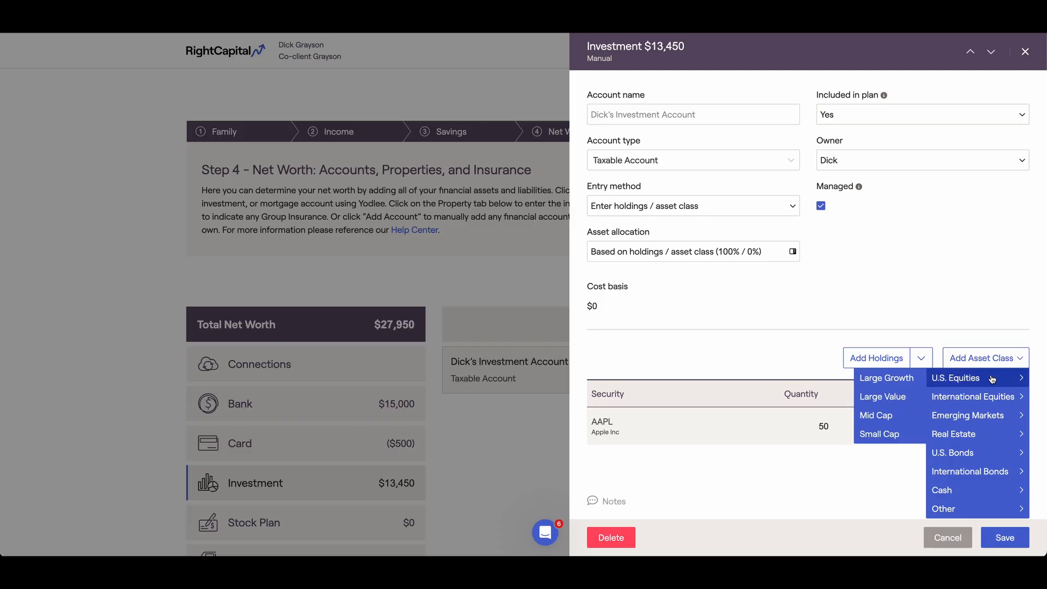
{"action": "left_click", "coordinate": [892, 384]}
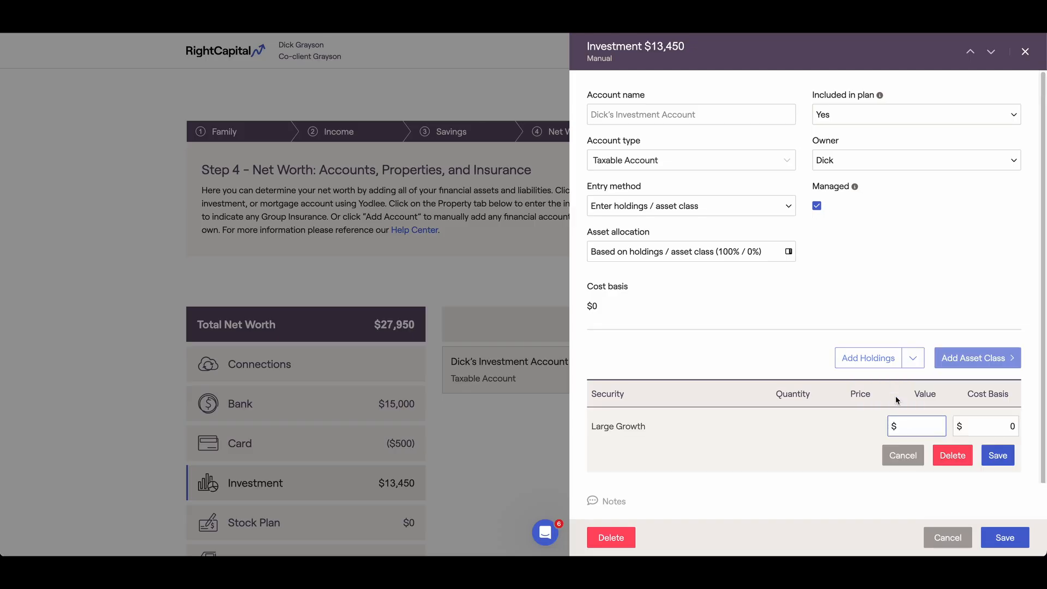
{"action": "type", "text": "100"}
{"action": "left_click", "coordinate": [992, 453]}
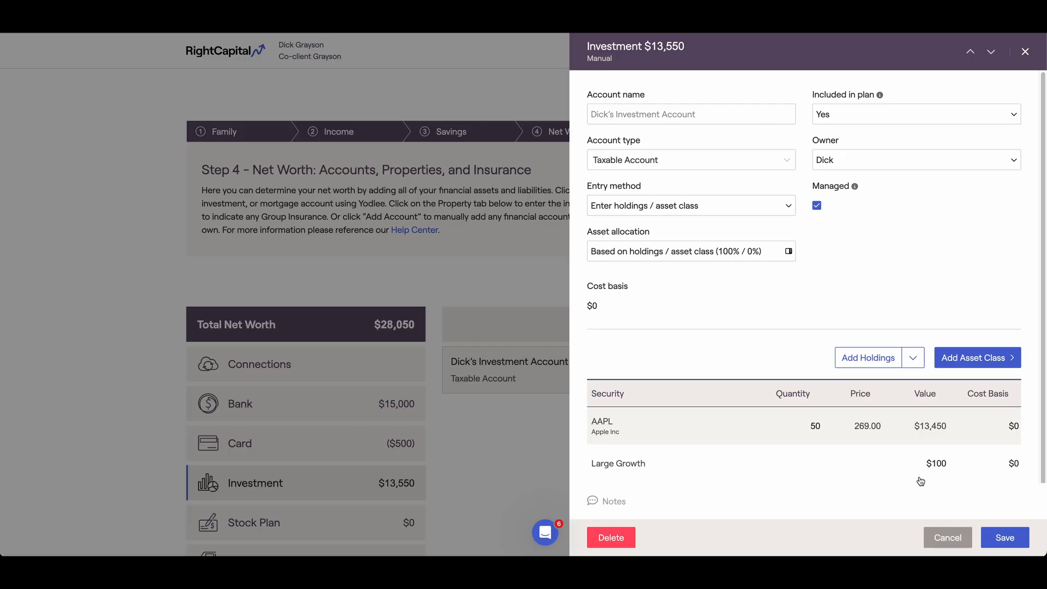
Look at the CSV upload option for the account's holdings and close it without uploading
{"action": "left_click", "coordinate": [913, 363]}
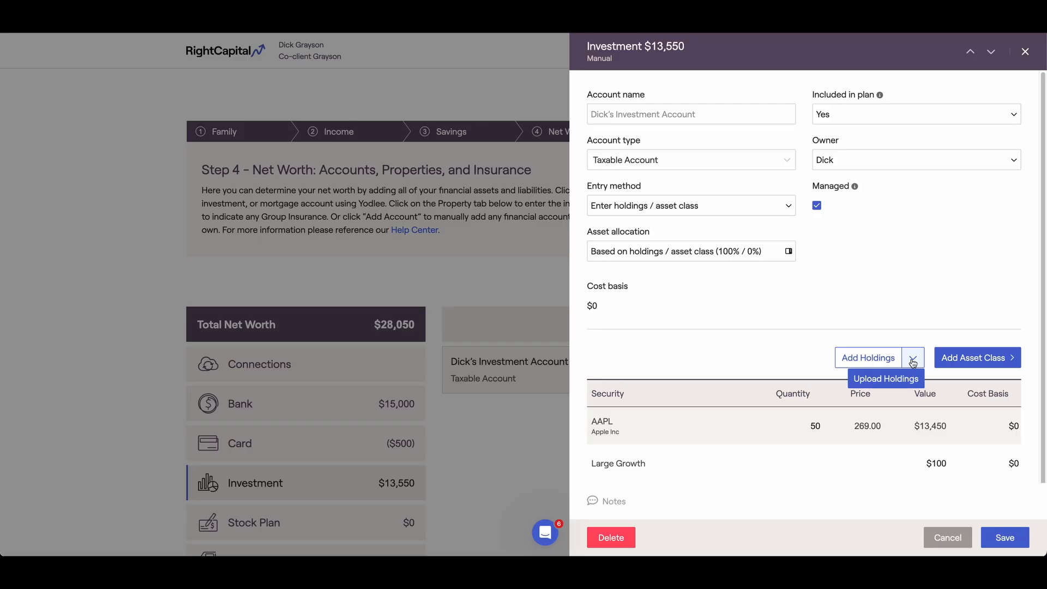
{"action": "left_click", "coordinate": [887, 382]}
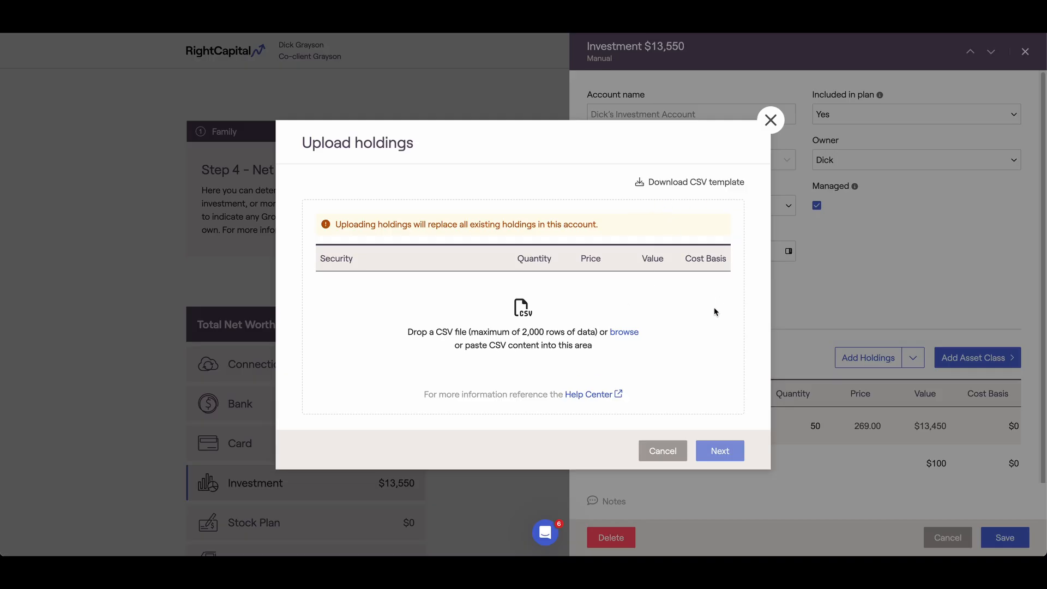
{"action": "left_click", "coordinate": [770, 120]}
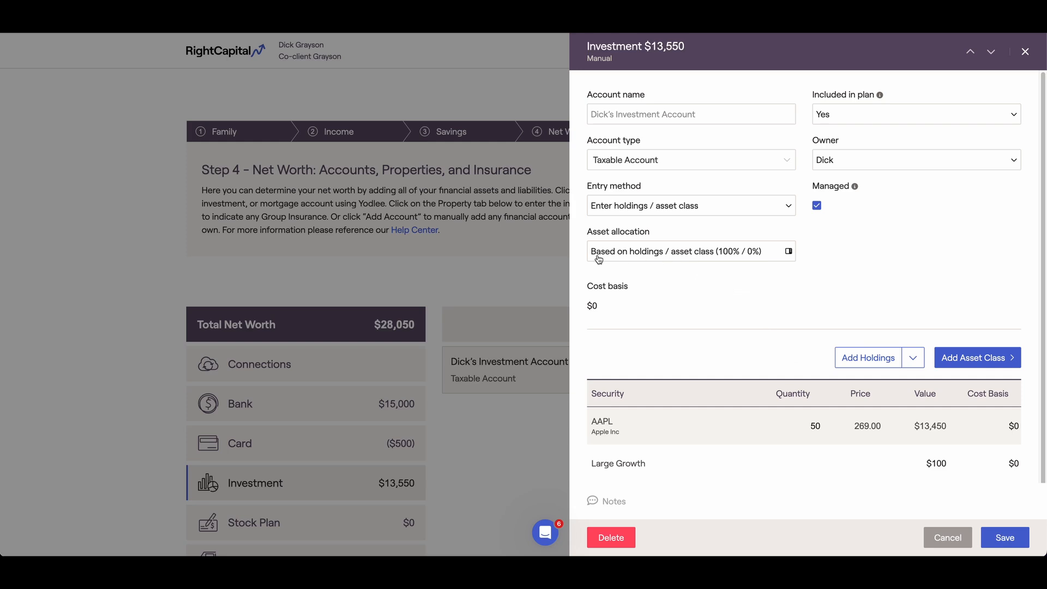
Base the account's asset allocation on the Aggressive model portfolio and look through the other available model portfolios
{"action": "left_click", "coordinate": [788, 252]}
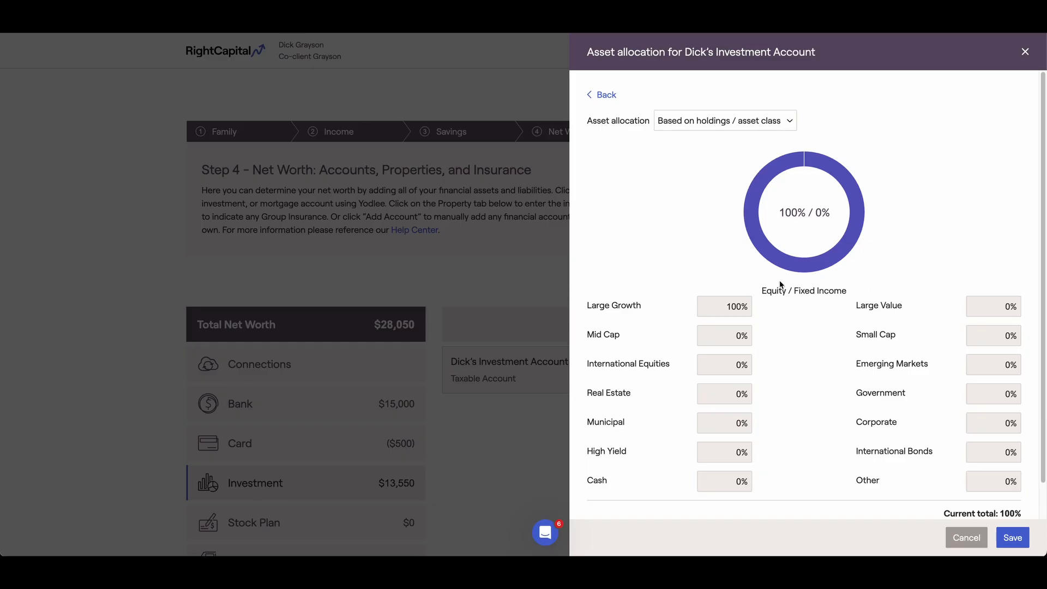
{"action": "left_click", "coordinate": [736, 123]}
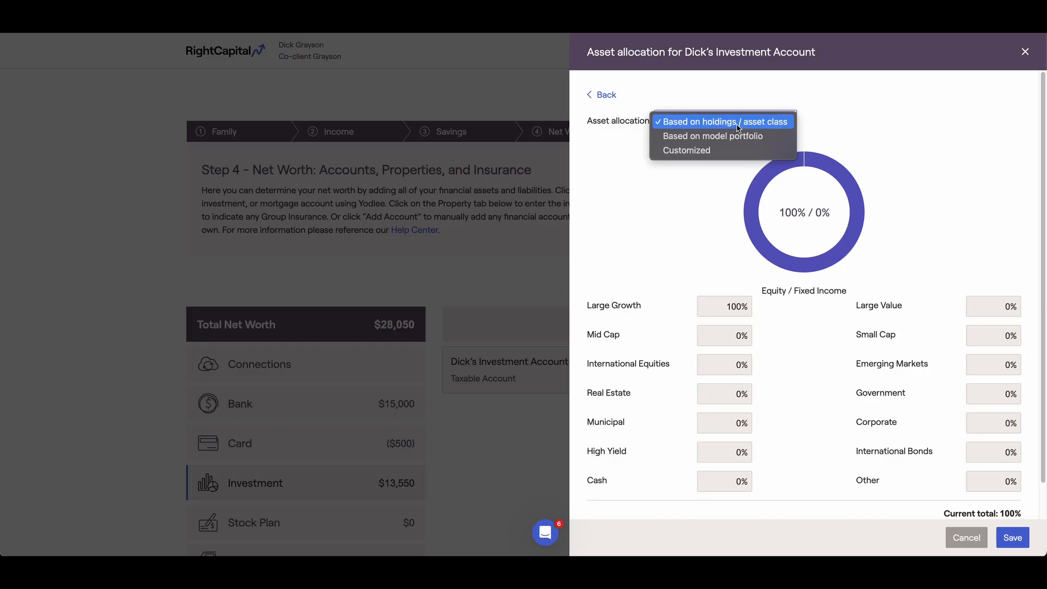
{"action": "left_click", "coordinate": [726, 139]}
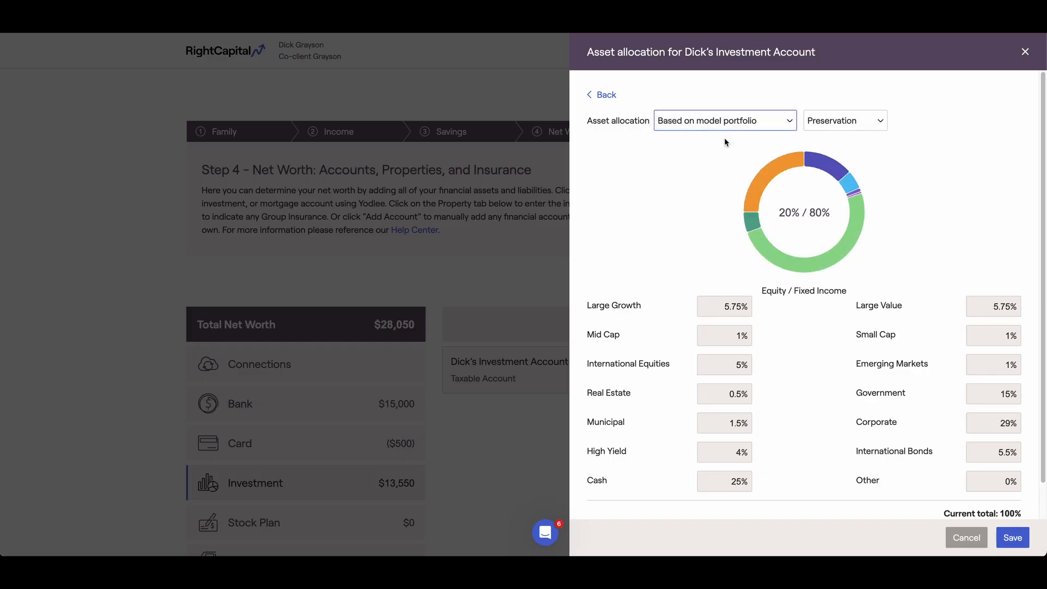
{"action": "left_click", "coordinate": [884, 122]}
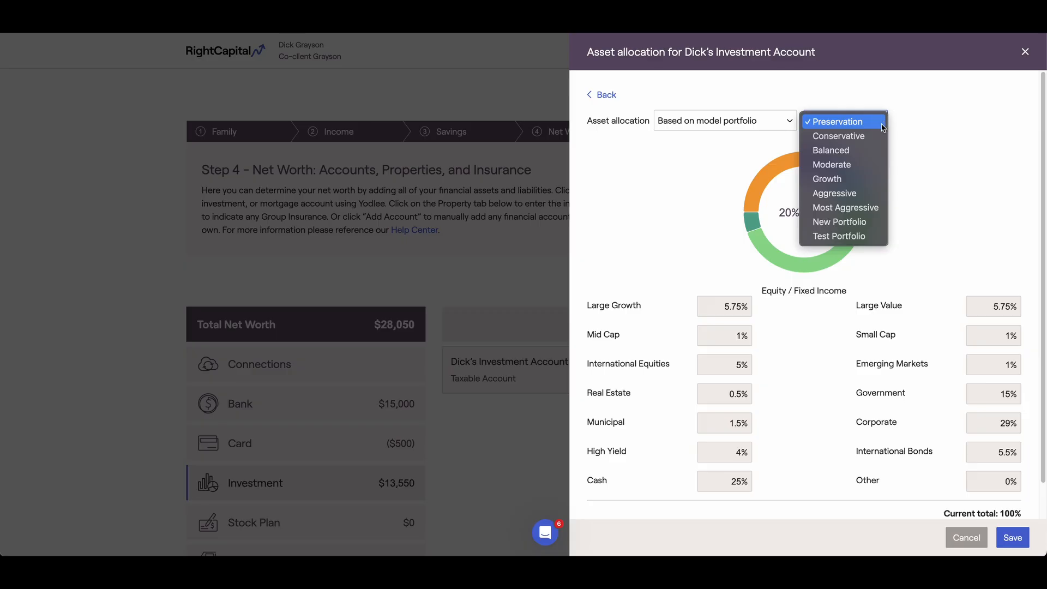
{"action": "left_click", "coordinate": [867, 193]}
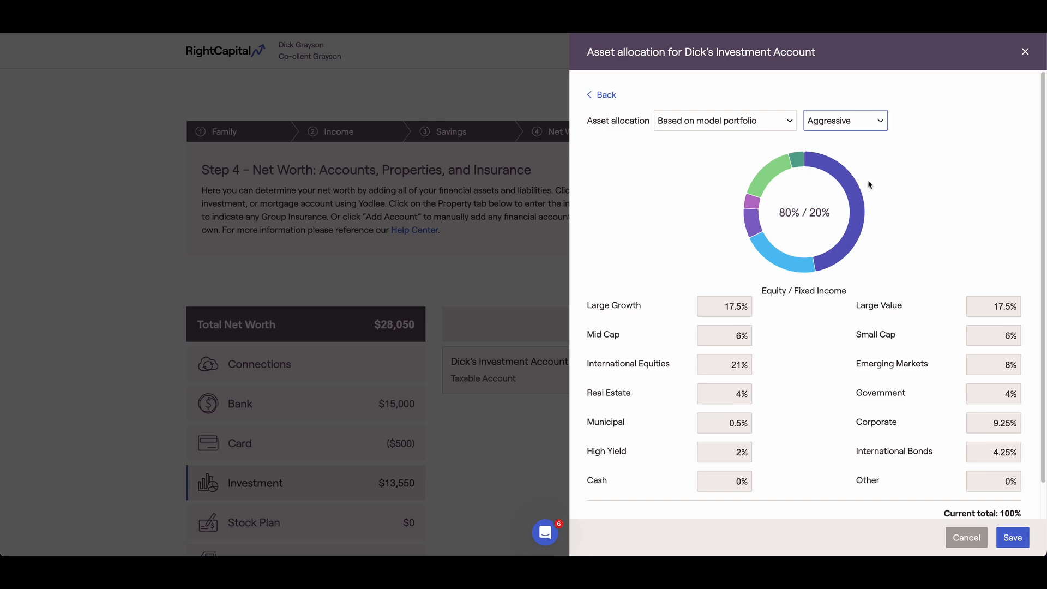
{"action": "left_click", "coordinate": [871, 120]}
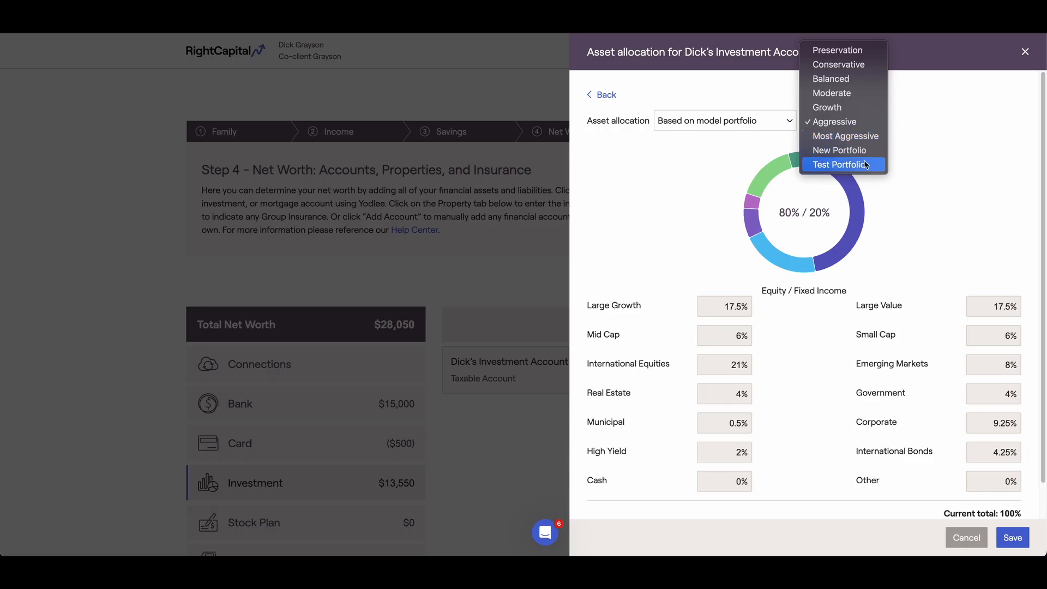
{"action": "left_click", "coordinate": [901, 156]}
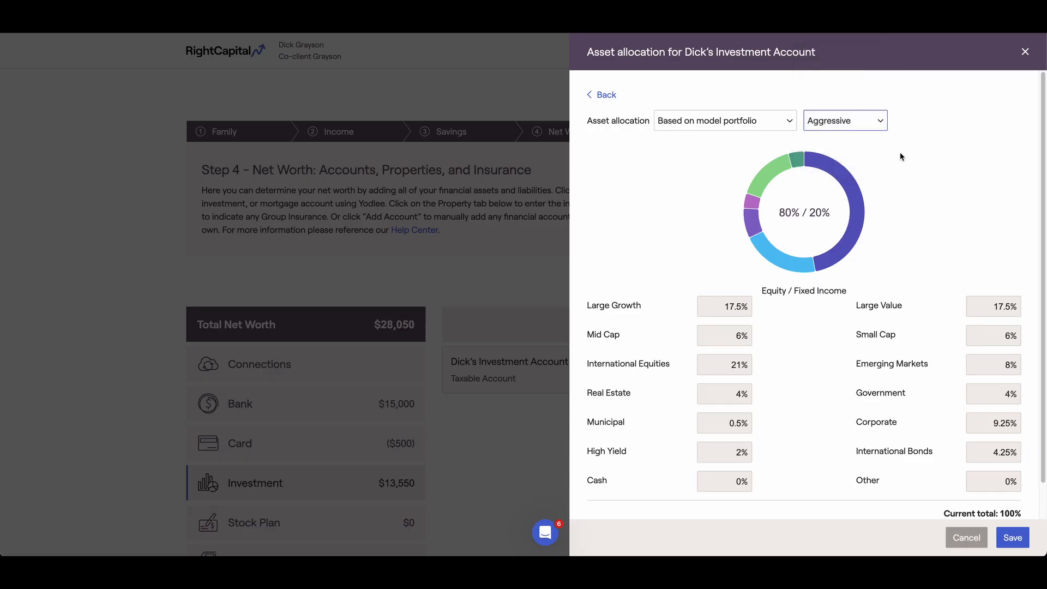
Try a customized asset allocation of 50% Large Growth, 50% Mid Cap and 0% Other, and close the investment account without saving
{"action": "left_click", "coordinate": [789, 123]}
{"action": "left_click", "coordinate": [783, 136]}
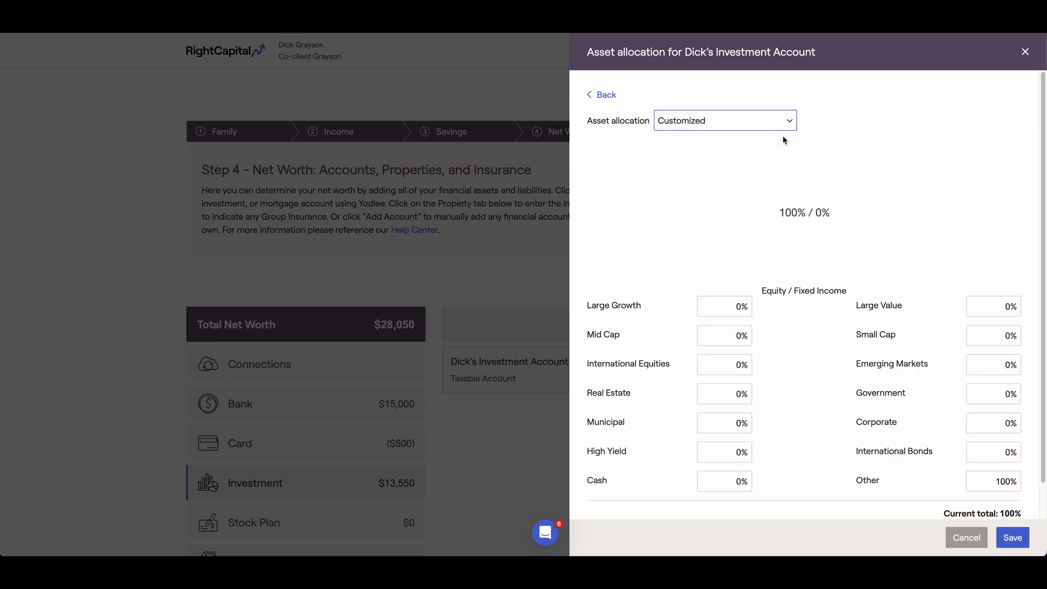
{"action": "left_click", "coordinate": [739, 306]}
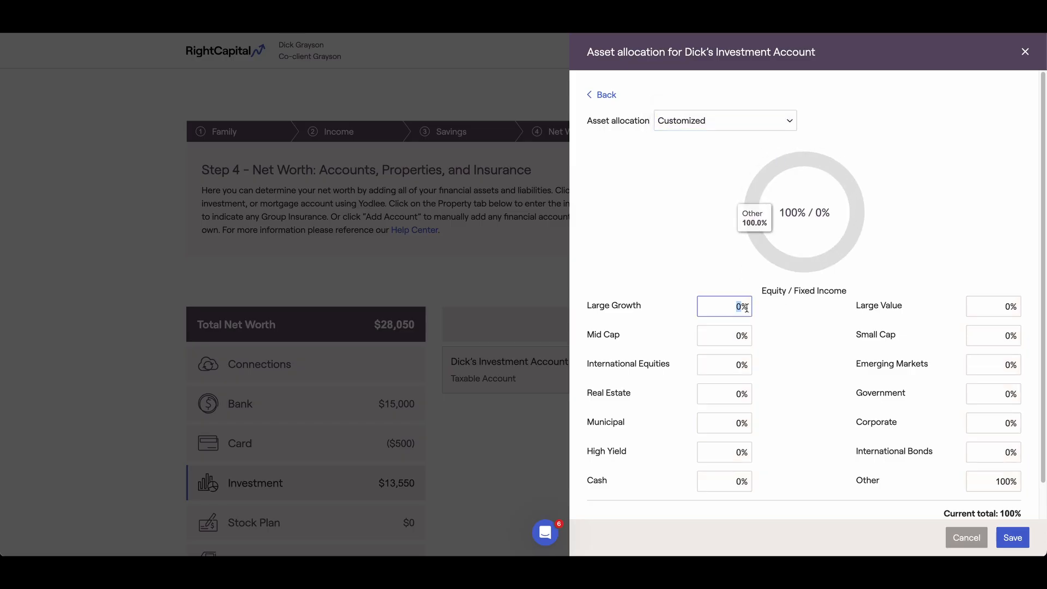
{"action": "type", "text": "50"}
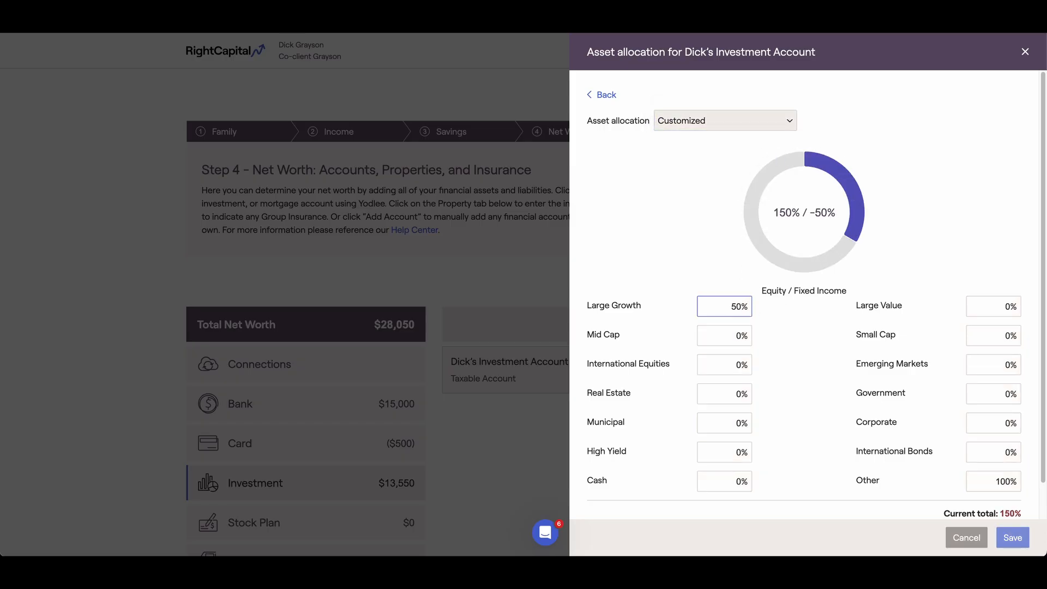
{"action": "left_click", "coordinate": [736, 335]}
{"action": "key", "text": "BackSpace"}
{"action": "type", "text": "50"}
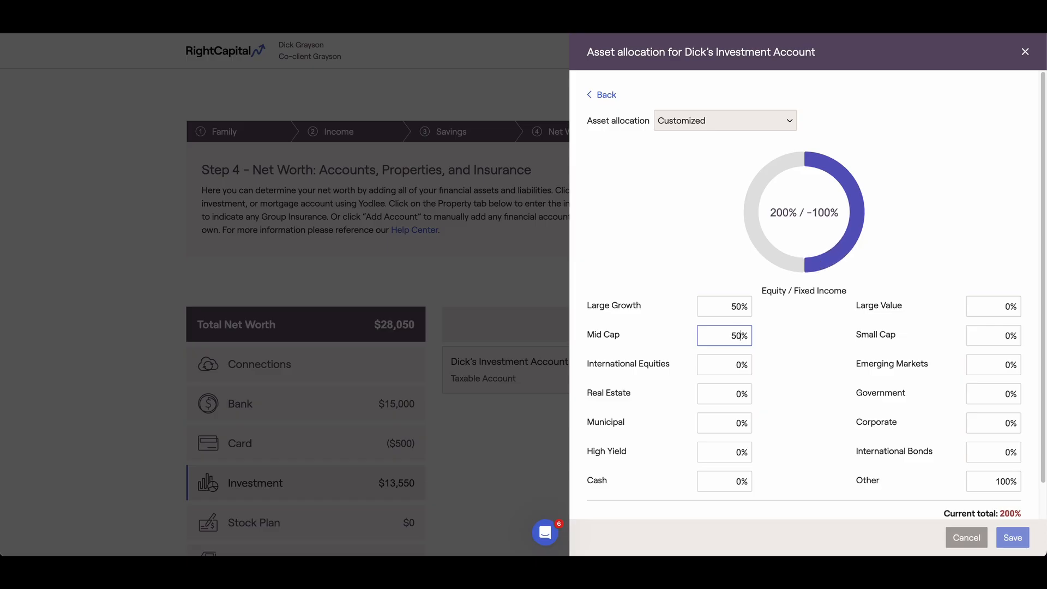
{"action": "left_click", "coordinate": [1004, 481]}
{"action": "key", "text": "BackSpace"}
{"action": "key", "text": "BackSpace"}
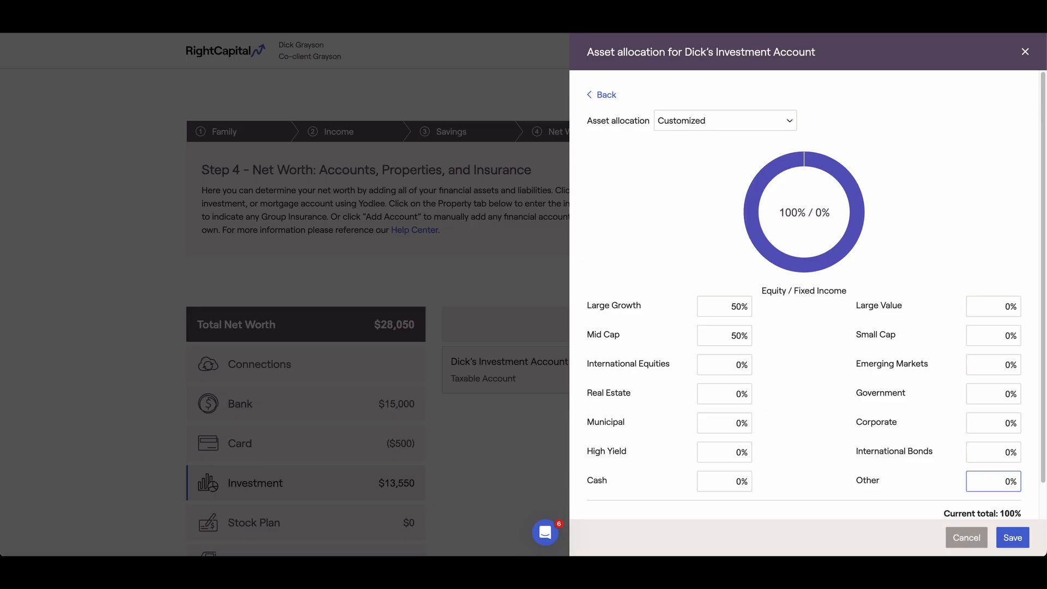
{"action": "left_click", "coordinate": [955, 538]}
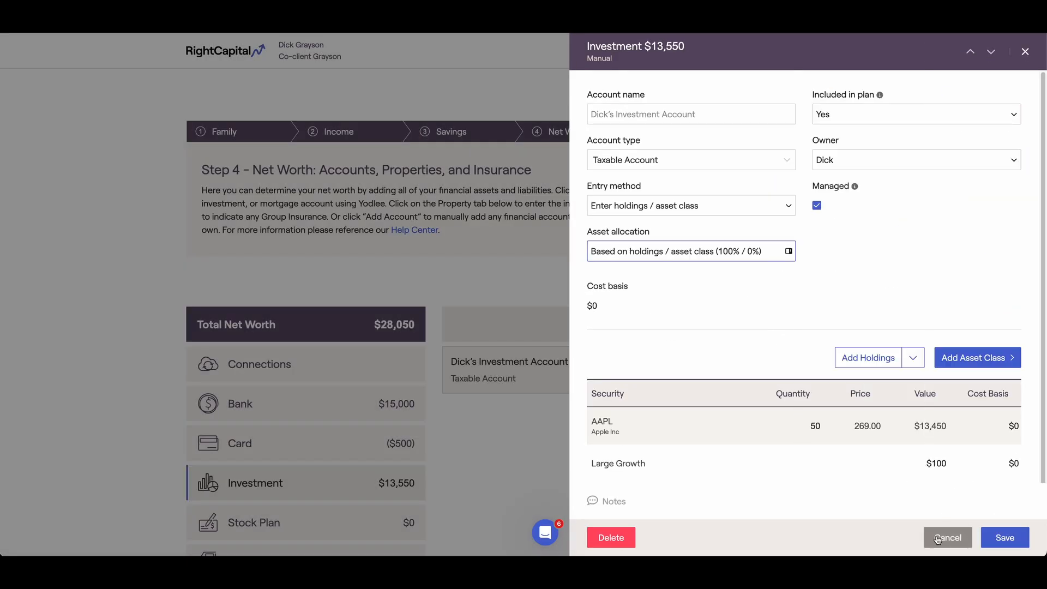
{"action": "left_click", "coordinate": [933, 539]}
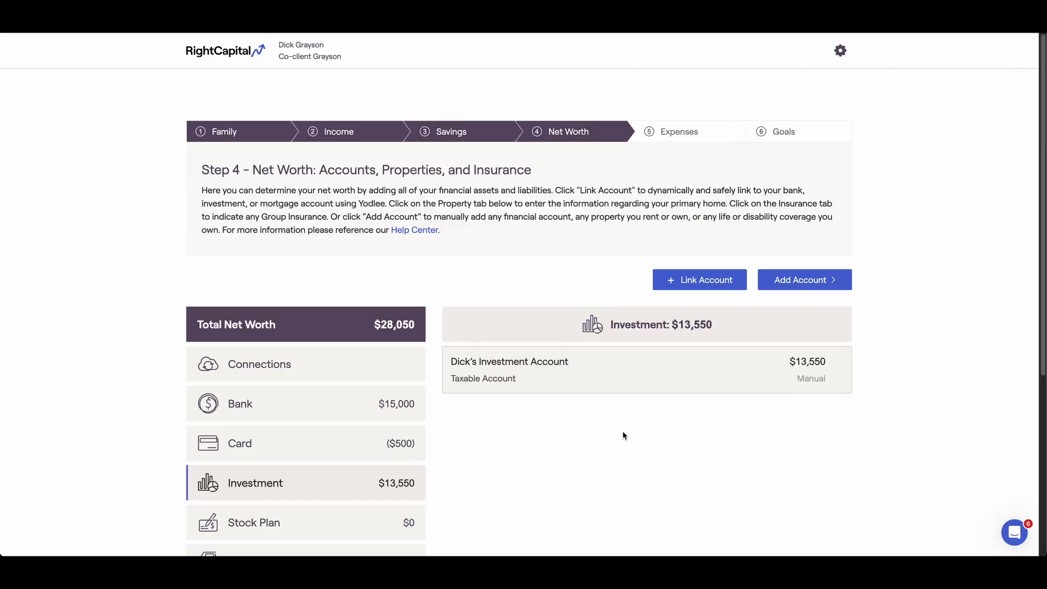
Try adding a manual stock plan account with one grant, look through its settings, and delete the stock plan
{"action": "scroll", "coordinate": [625, 435], "scroll_direction": "down", "scroll_amount": 1}
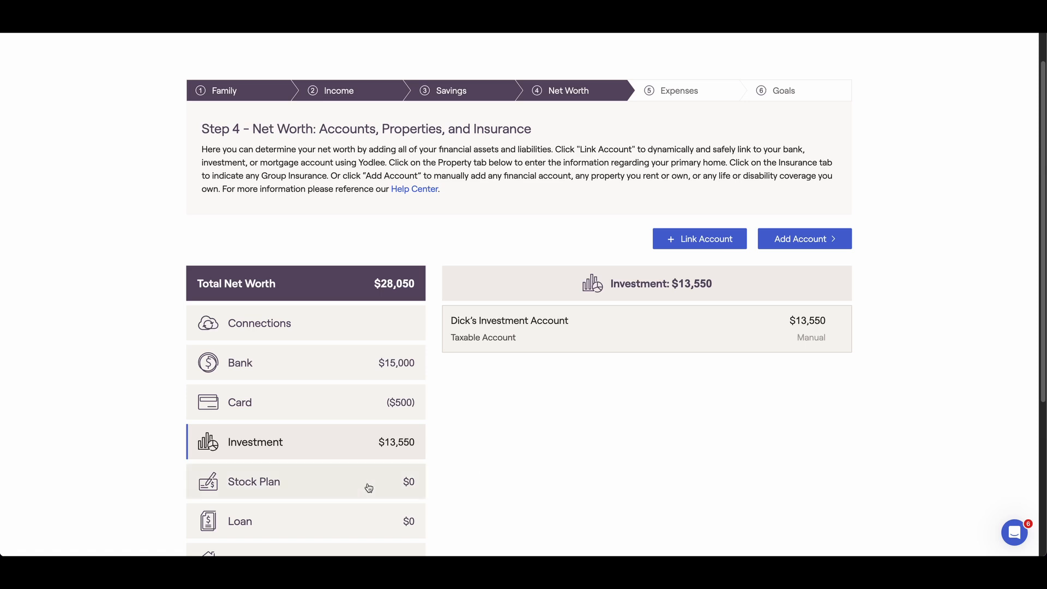
{"action": "left_click", "coordinate": [348, 484]}
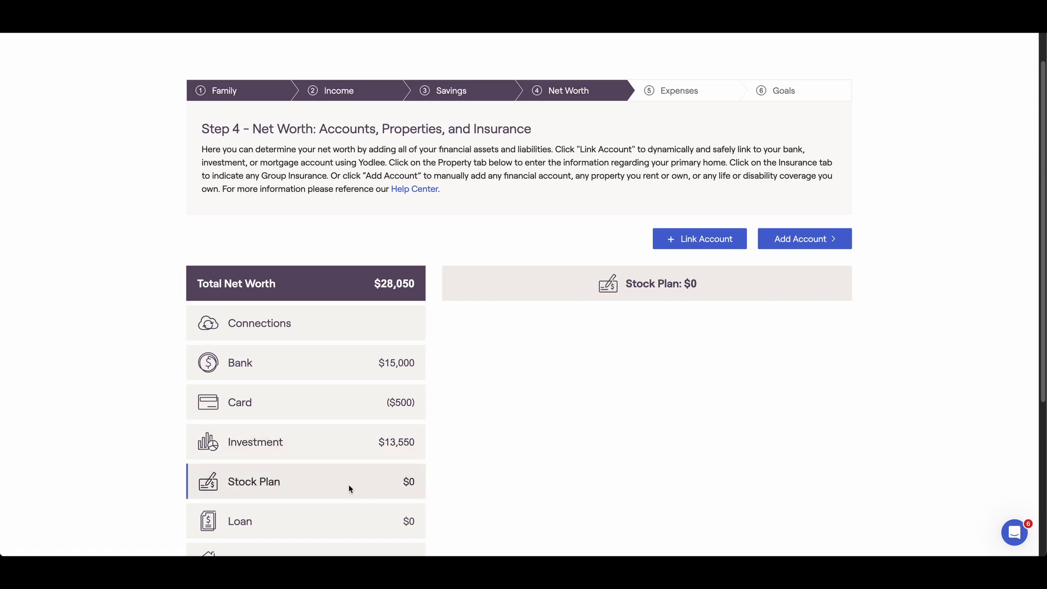
{"action": "left_click", "coordinate": [810, 241]}
{"action": "left_click", "coordinate": [812, 316]}
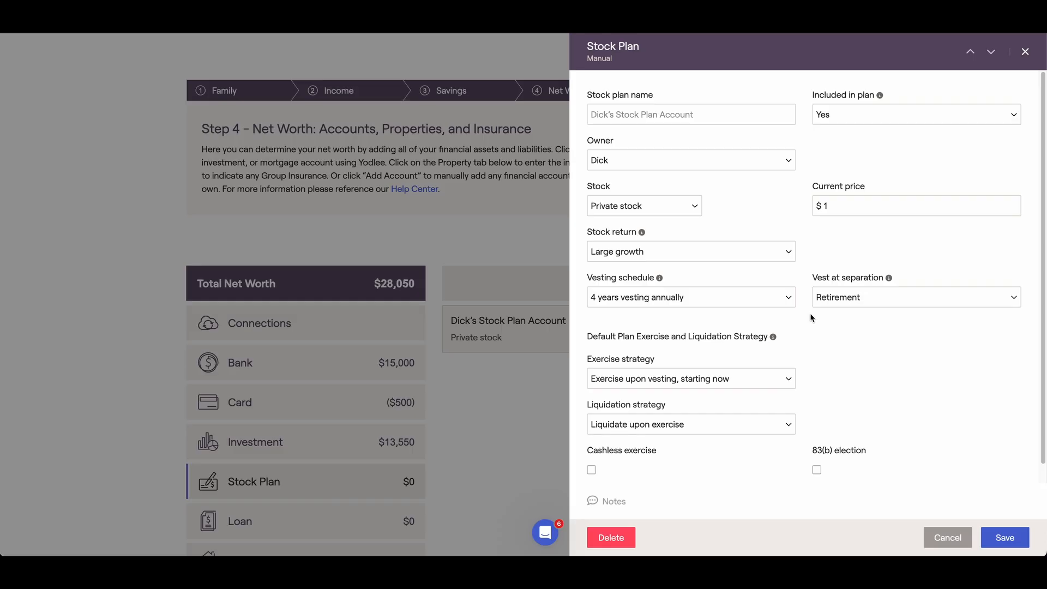
{"action": "scroll", "coordinate": [811, 318], "scroll_direction": "down", "scroll_amount": 1}
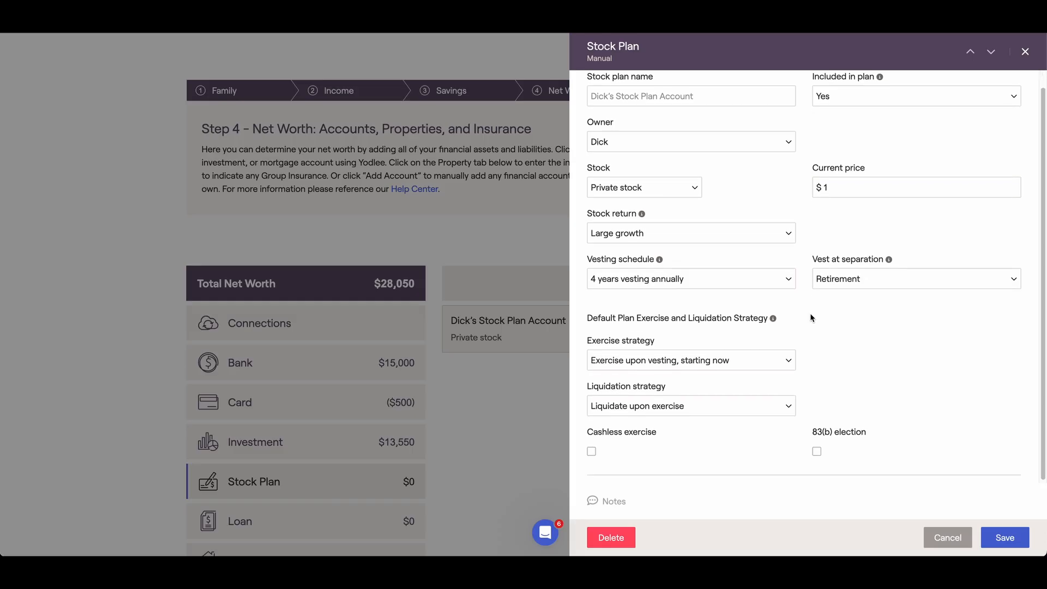
{"action": "scroll", "coordinate": [811, 318], "scroll_direction": "down", "scroll_amount": 1}
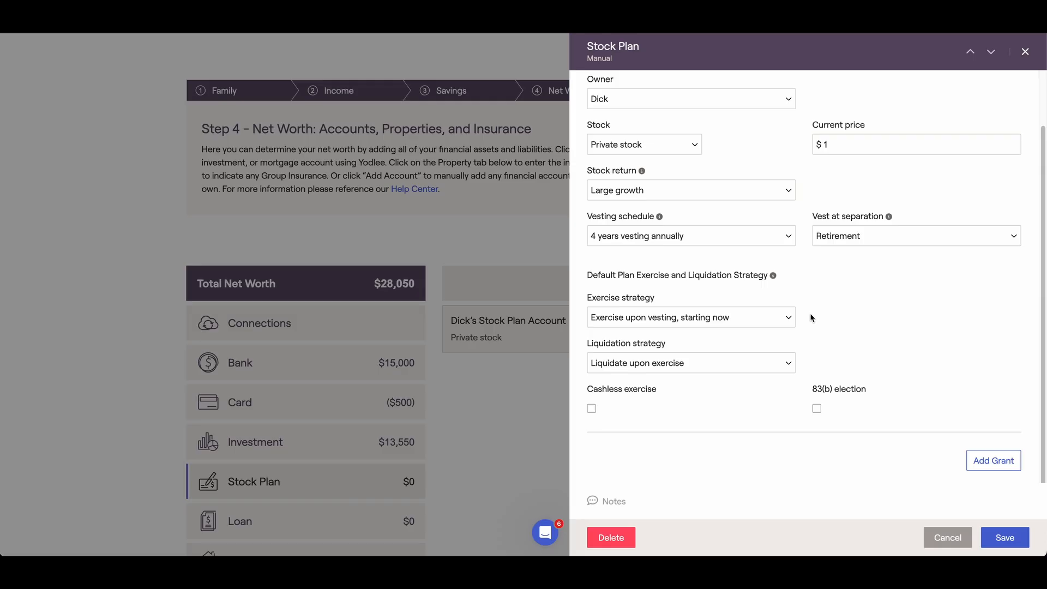
{"action": "left_click", "coordinate": [975, 459]}
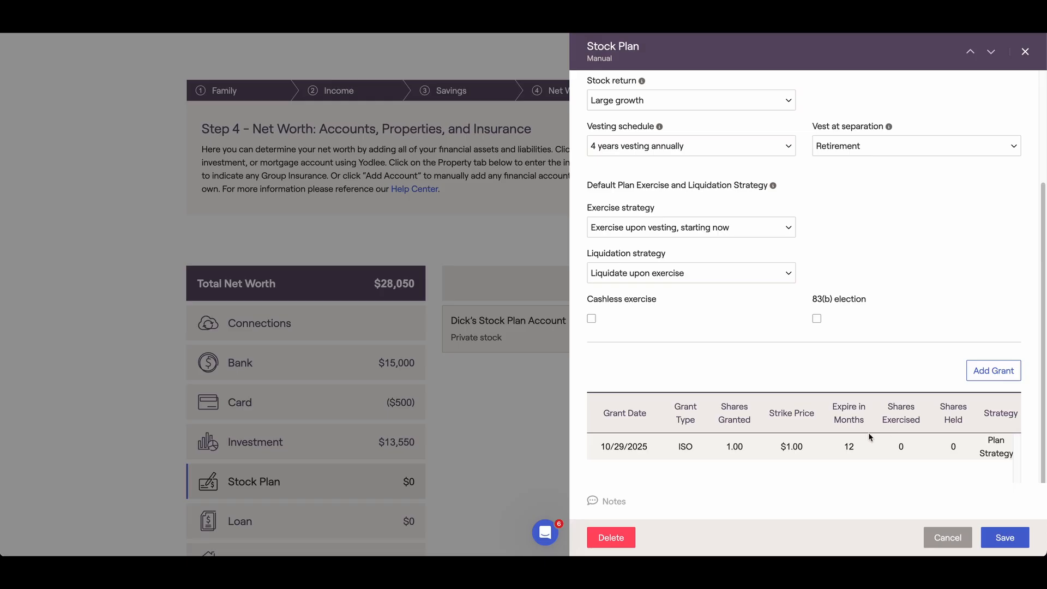
{"action": "left_click", "coordinate": [610, 533]}
{"action": "left_click", "coordinate": [598, 502]}
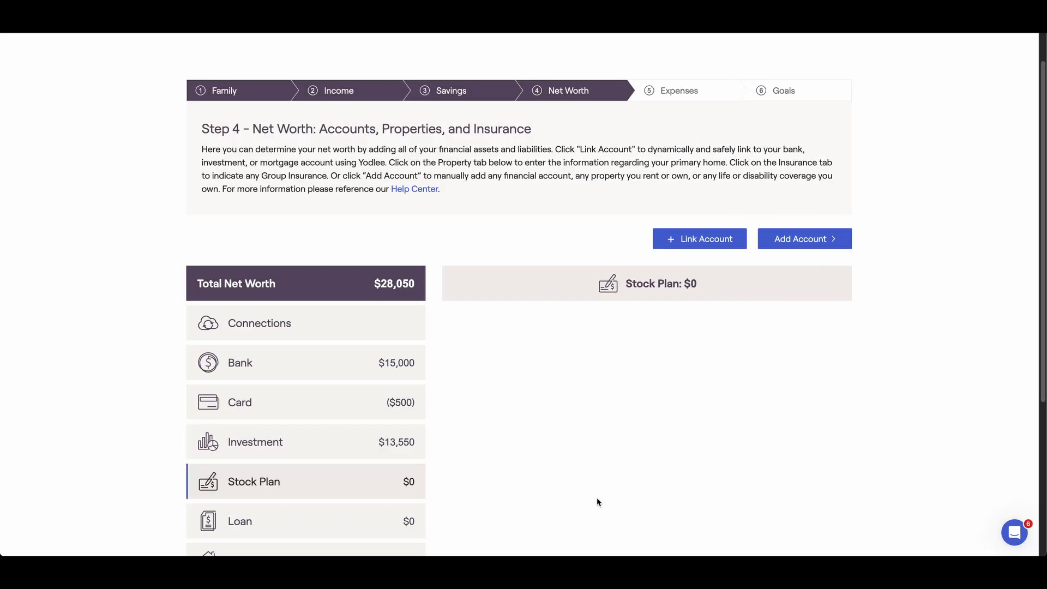
Add a manual loan account, look through the available loan types and keep the type as Mortgage
{"action": "left_click", "coordinate": [805, 239]}
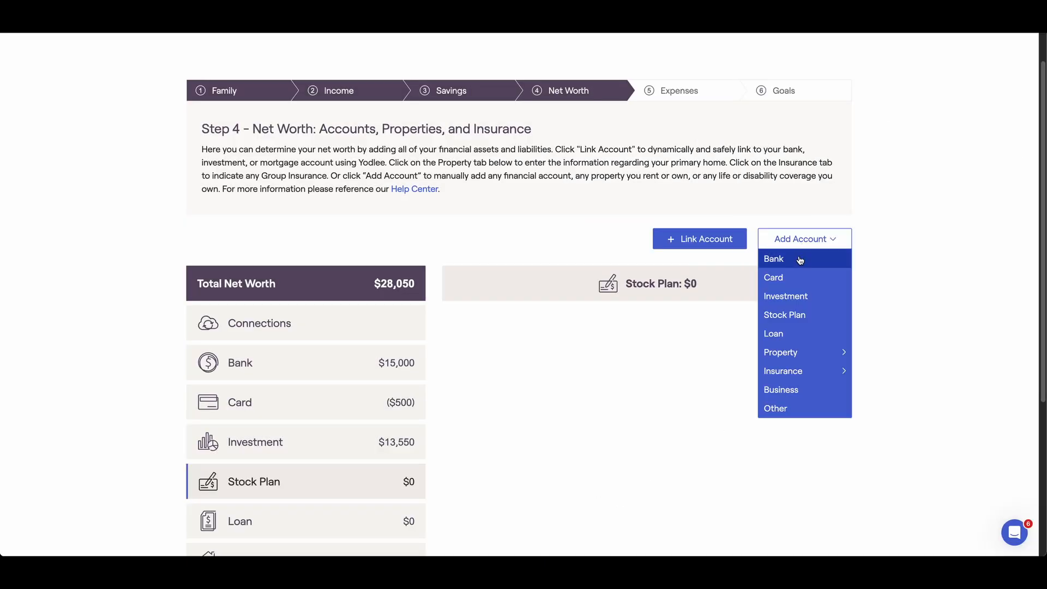
{"action": "left_click", "coordinate": [769, 340]}
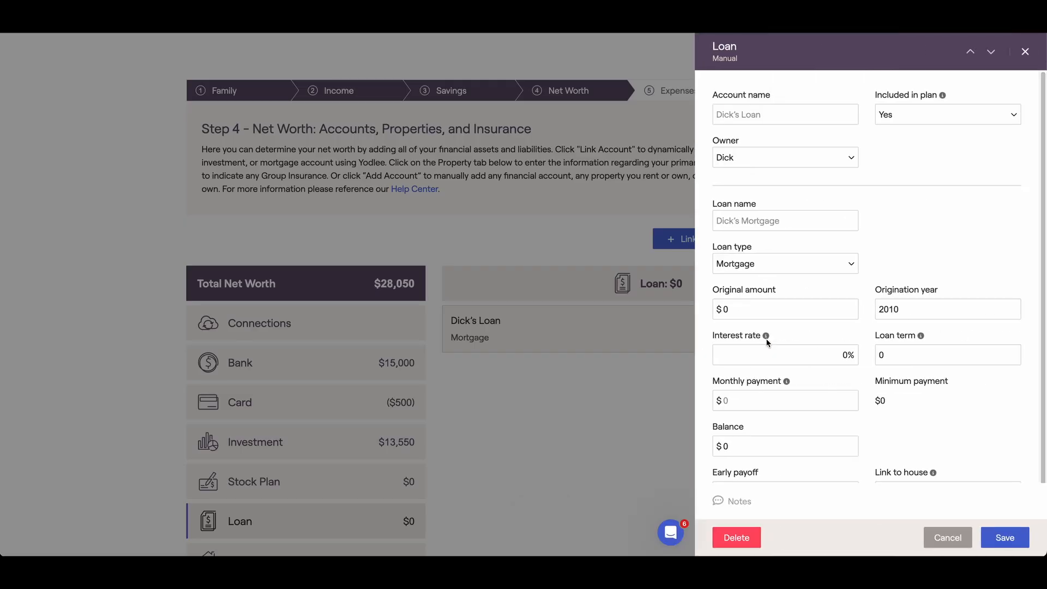
{"action": "left_click", "coordinate": [850, 265]}
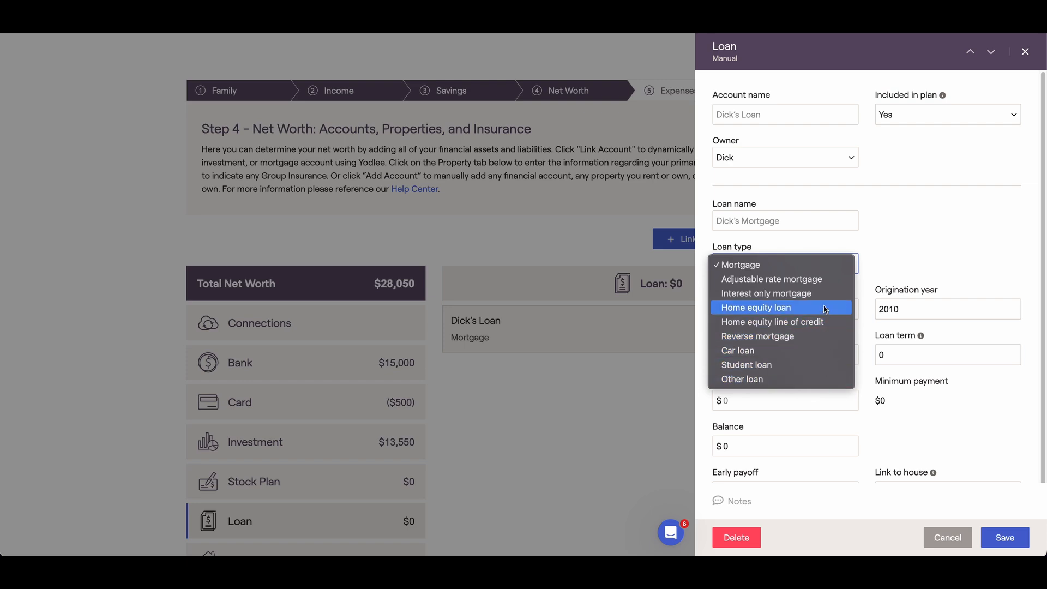
{"action": "left_click", "coordinate": [821, 266]}
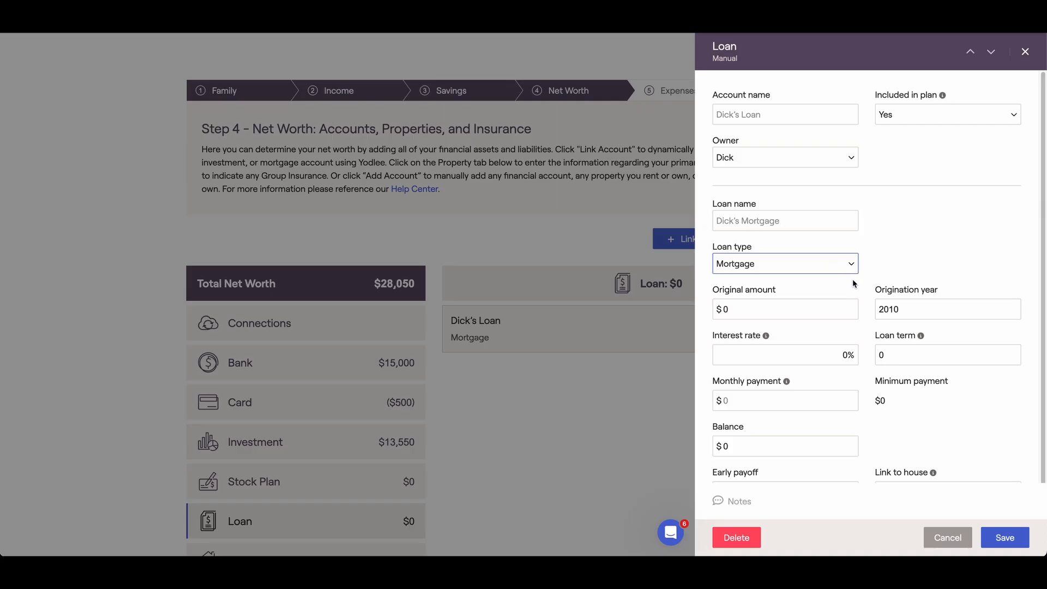
{"action": "scroll", "coordinate": [870, 333], "scroll_direction": "down", "scroll_amount": 1}
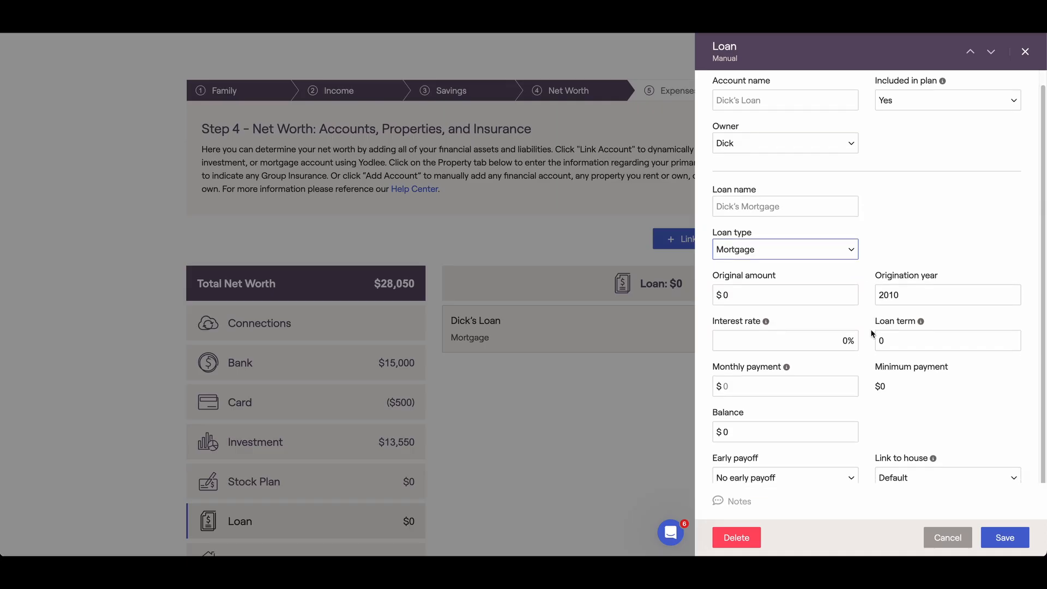
Set the mortgage's original amount to $500,000, origination year to 2020 and loan term to 30
{"action": "left_click", "coordinate": [820, 298]}
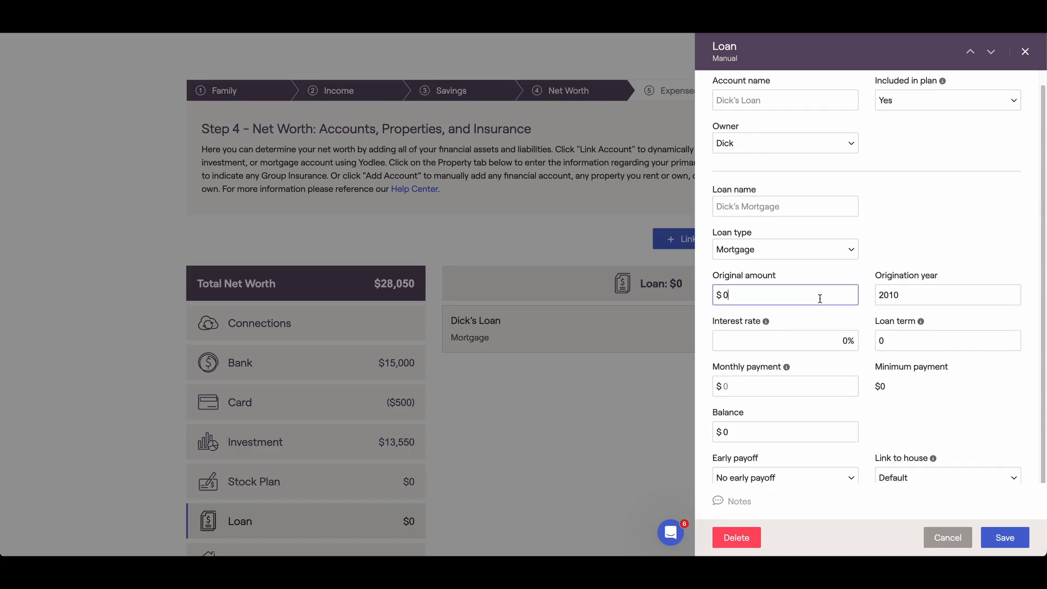
{"action": "type", "text": "500000"}
{"action": "left_click", "coordinate": [921, 294]}
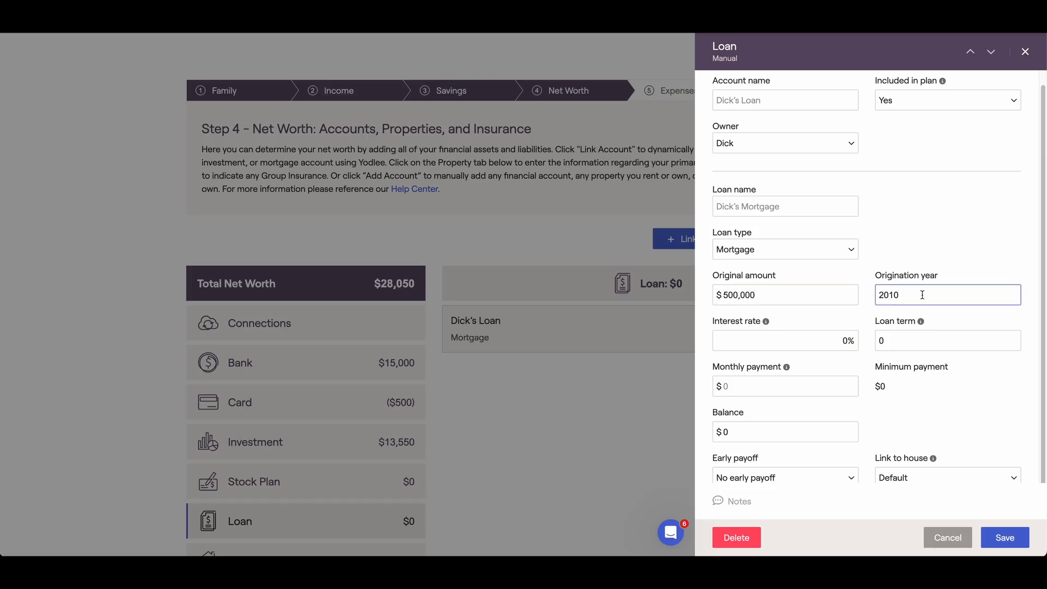
{"action": "type", "text": "2010"}
{"action": "key", "text": "BackSpace"}
{"action": "key", "text": "BackSpace"}
{"action": "type", "text": "20"}
{"action": "left_click", "coordinate": [906, 337]}
{"action": "key", "text": "BackSpace"}
{"action": "type", "text": "39"}
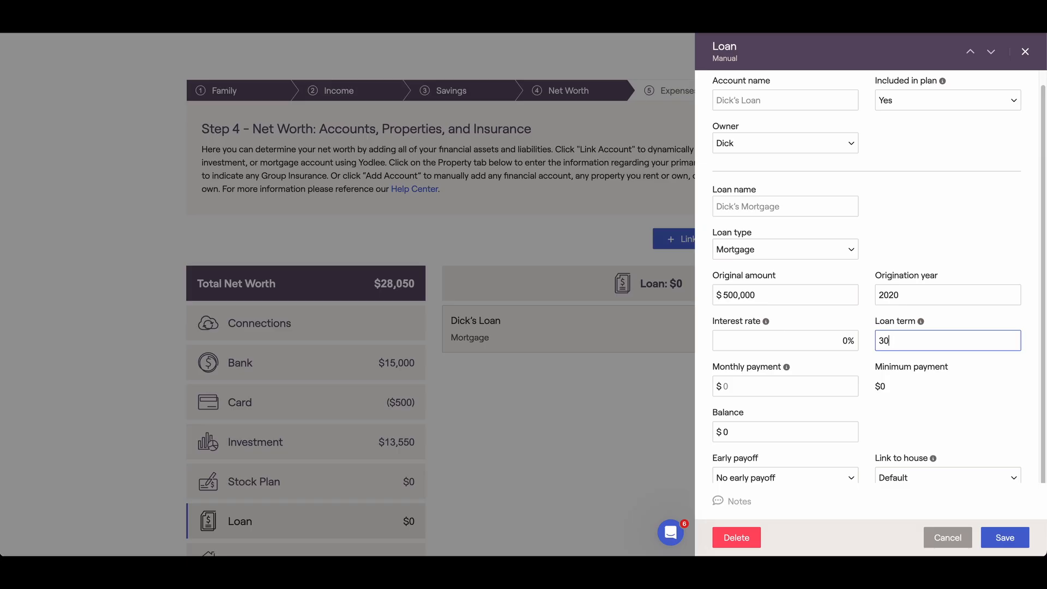
Give the mortgage a 5% interest rate, a $2,200 monthly payment and a $300,000 balance, and save the loan
{"action": "left_click", "coordinate": [845, 339]}
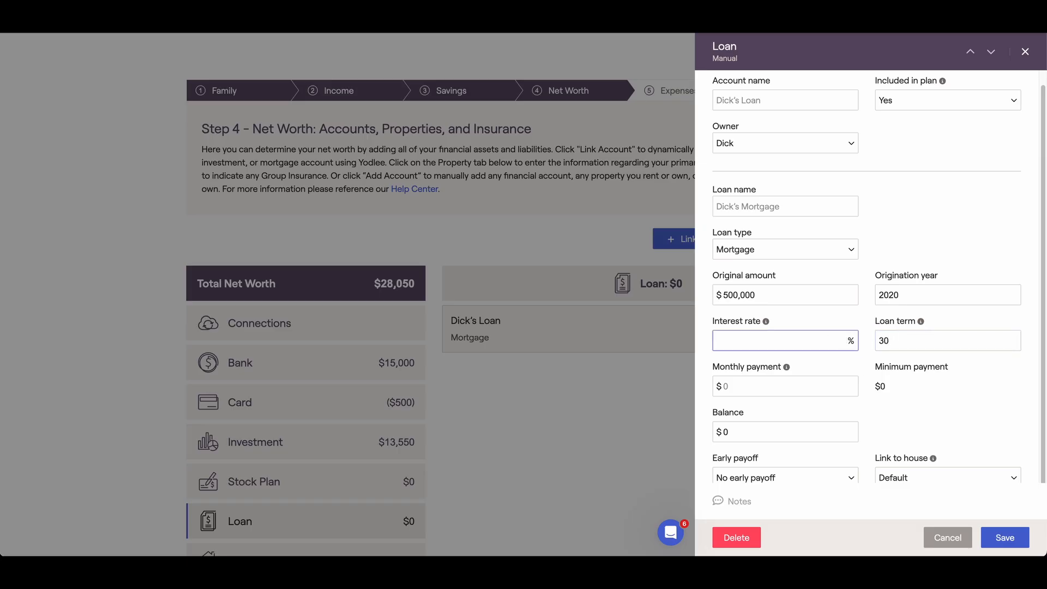
{"action": "type", "text": "5"}
{"action": "left_click", "coordinate": [838, 386]}
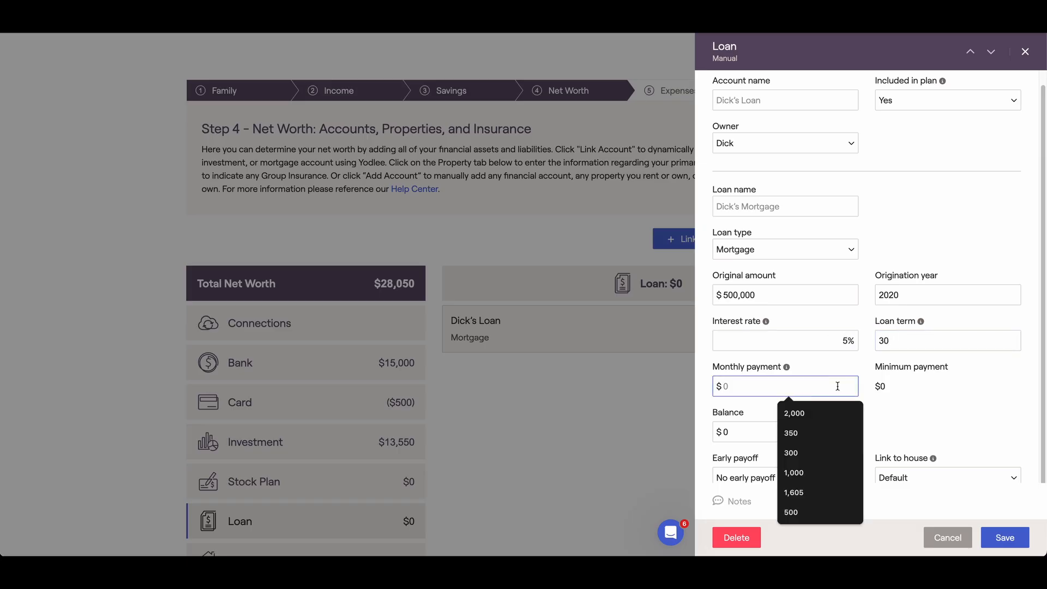
{"action": "type", "text": "2200"}
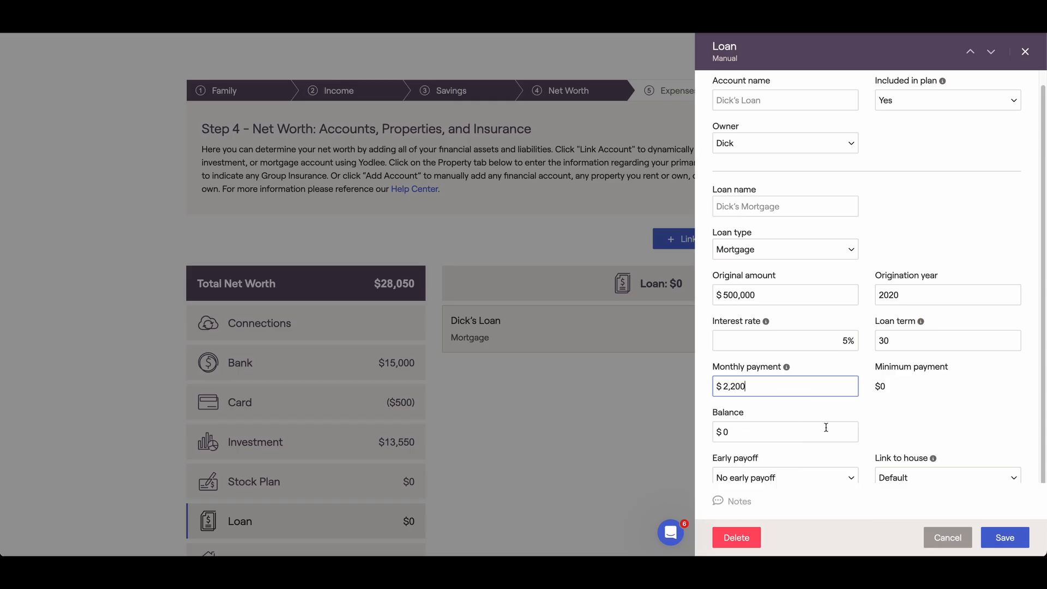
{"action": "left_click", "coordinate": [826, 430]}
{"action": "key", "text": "BackSpace"}
{"action": "type", "text": "300000"}
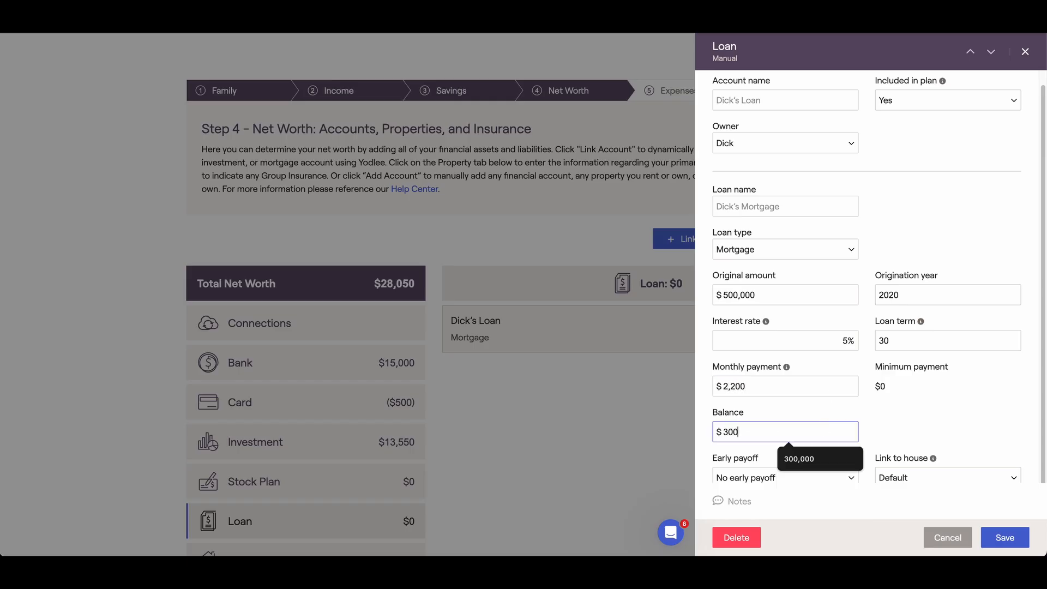
{"action": "left_click", "coordinate": [999, 530]}
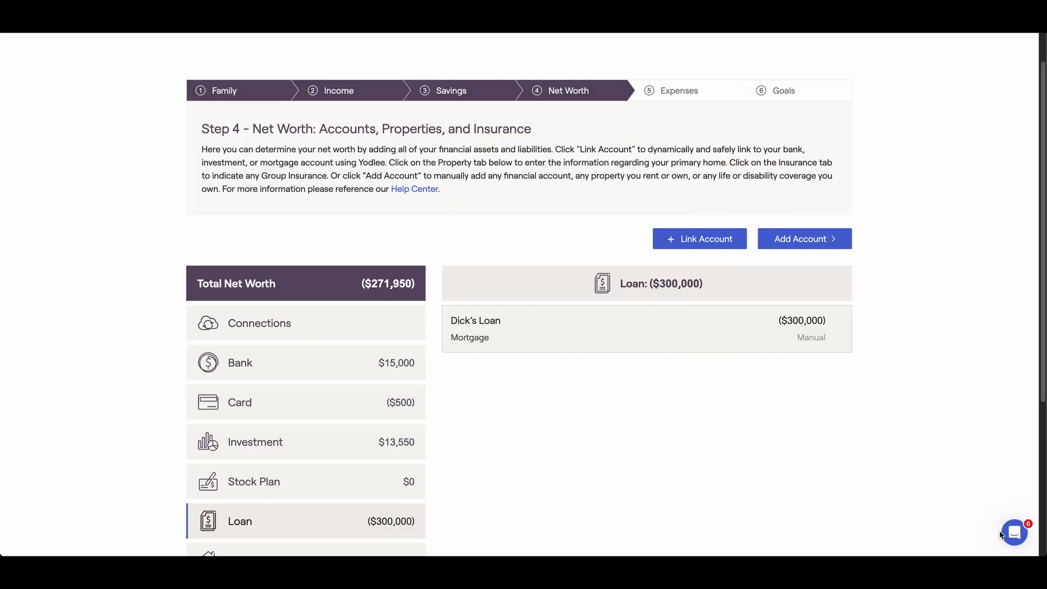
Open the Primary Home entry among the properties and change it from rented to Own
{"action": "scroll", "coordinate": [790, 453], "scroll_direction": "down", "scroll_amount": 1}
{"action": "scroll", "coordinate": [759, 438], "scroll_direction": "down", "scroll_amount": 1}
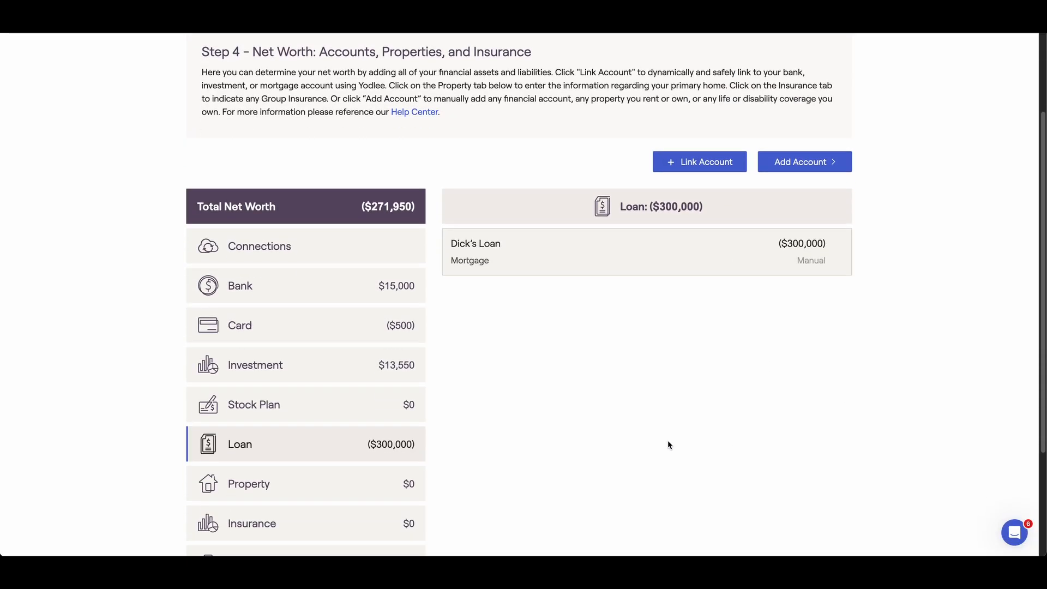
{"action": "left_click", "coordinate": [384, 480]}
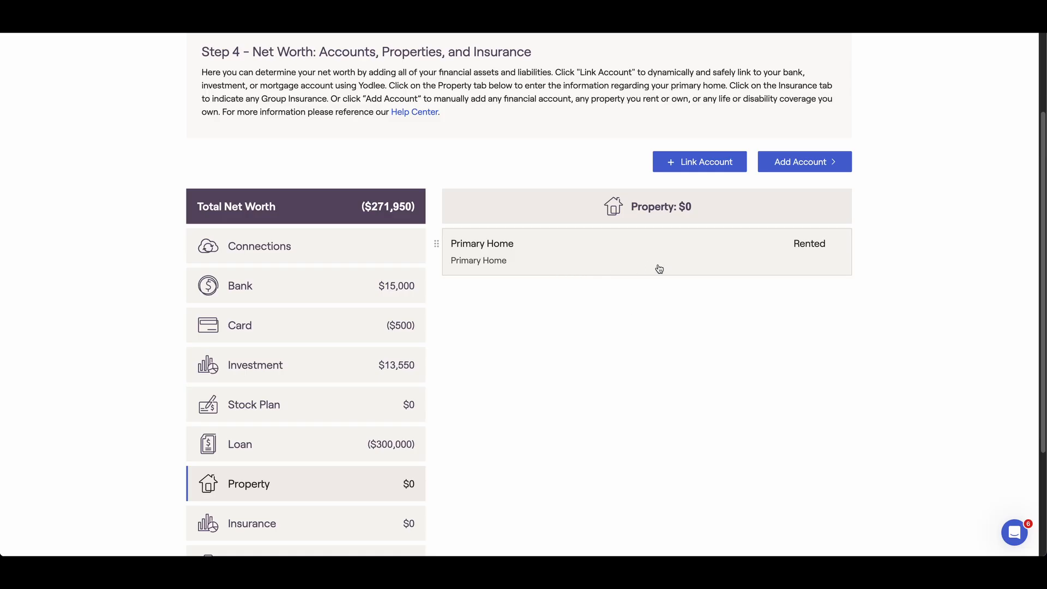
{"action": "left_click", "coordinate": [741, 268]}
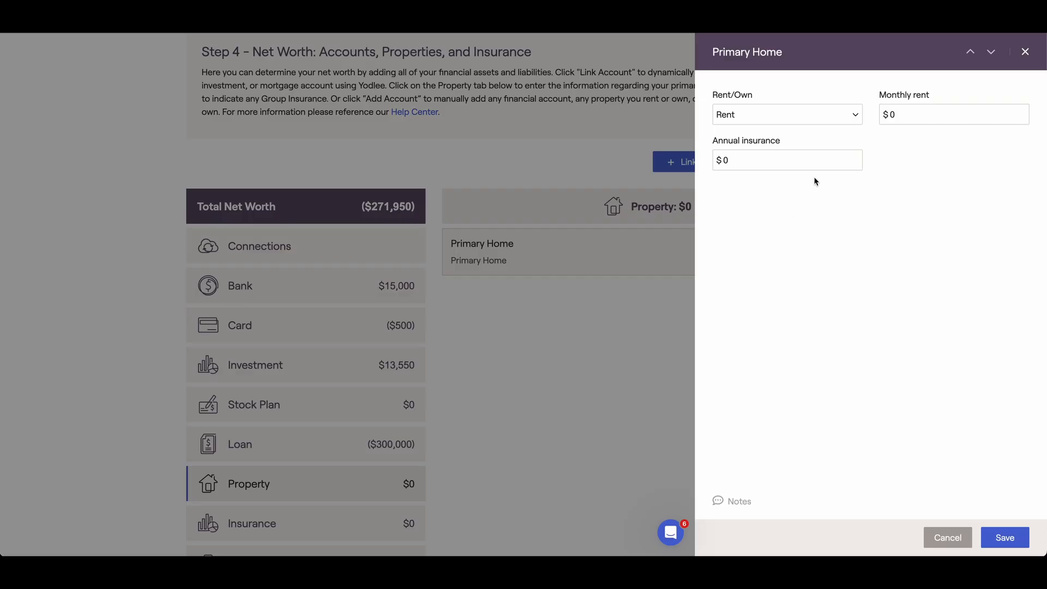
{"action": "left_click", "coordinate": [850, 115]}
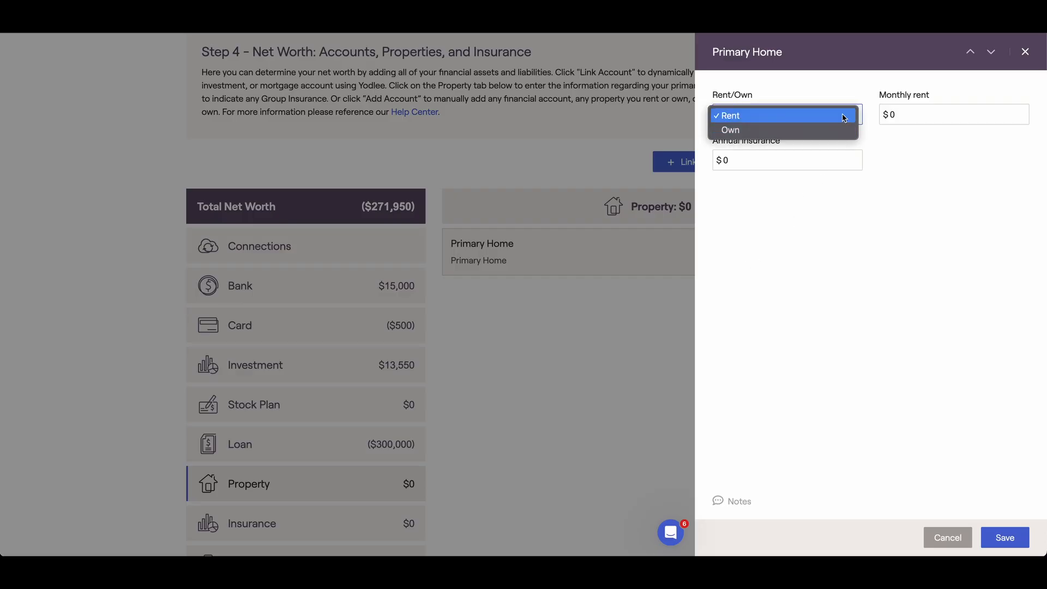
{"action": "left_click", "coordinate": [843, 117]}
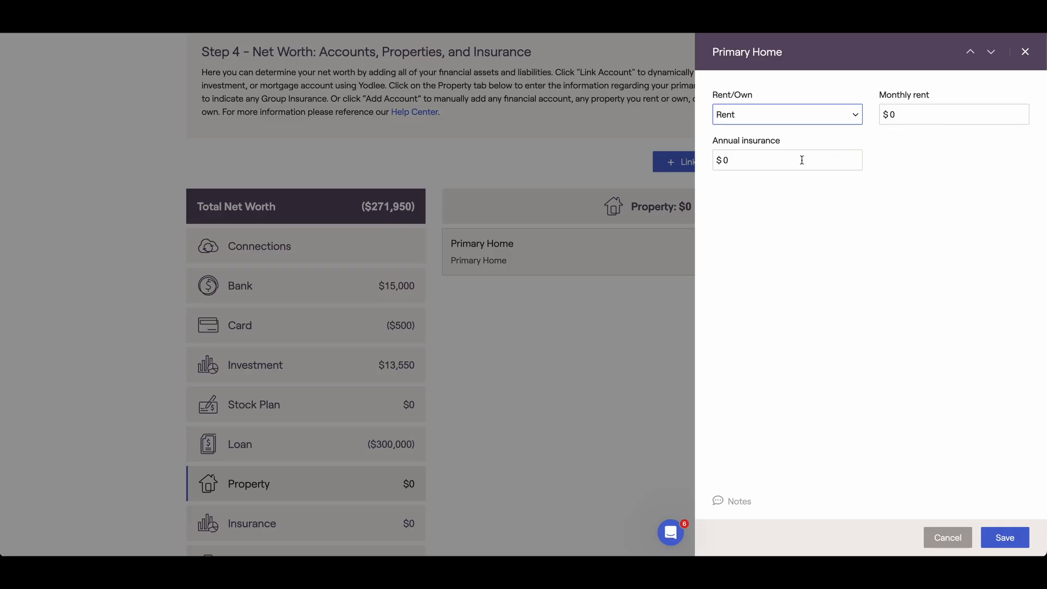
{"action": "left_click", "coordinate": [822, 119]}
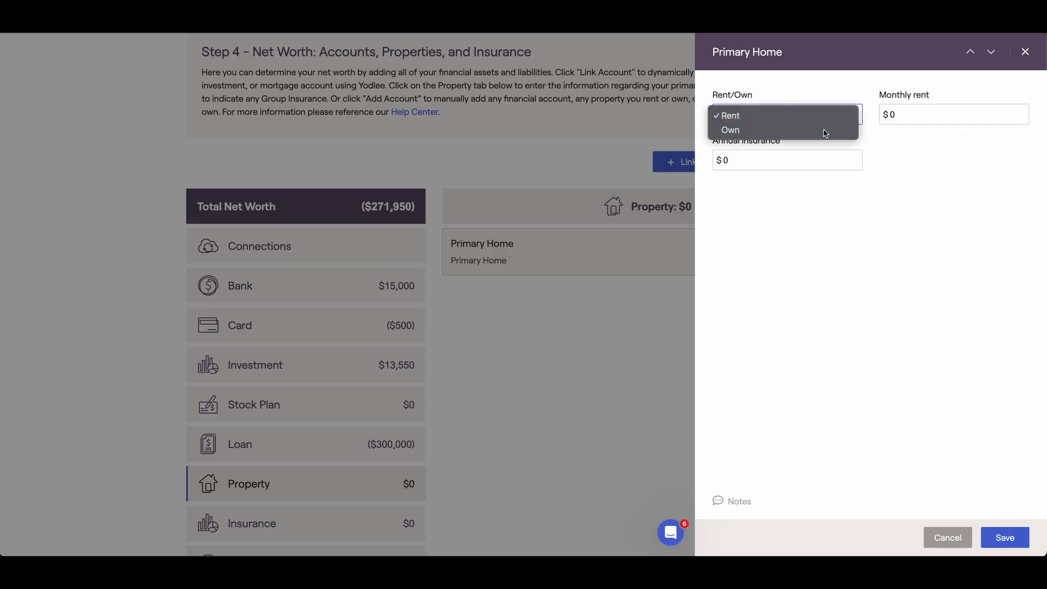
{"action": "left_click", "coordinate": [825, 133]}
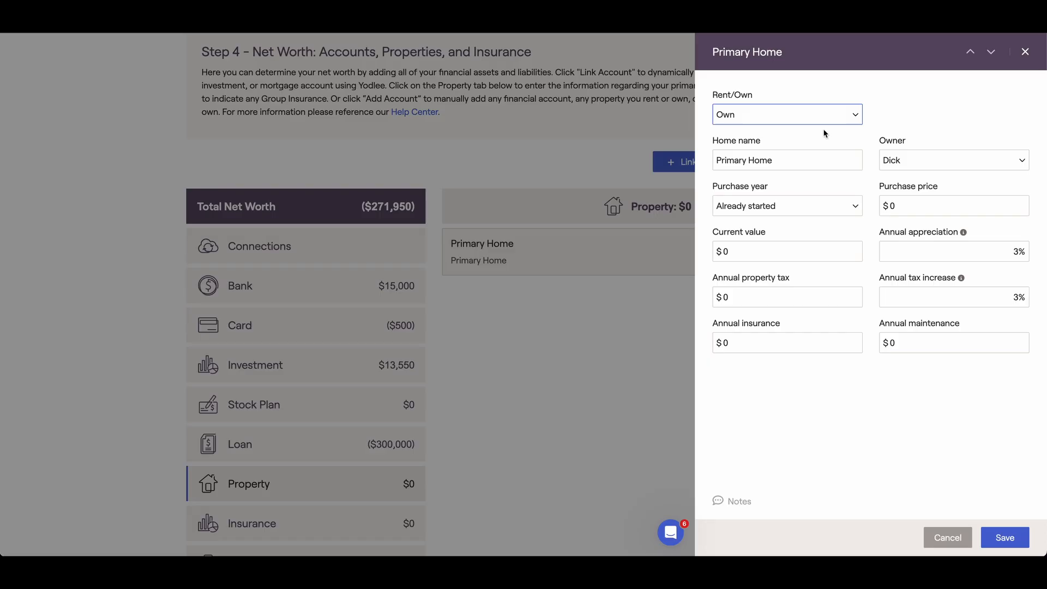
Give the primary home a $500,000 purchase price, a $550,000 current value and $2,000 annual insurance, and save it
{"action": "left_click", "coordinate": [910, 205]}
{"action": "type", "text": "500000"}
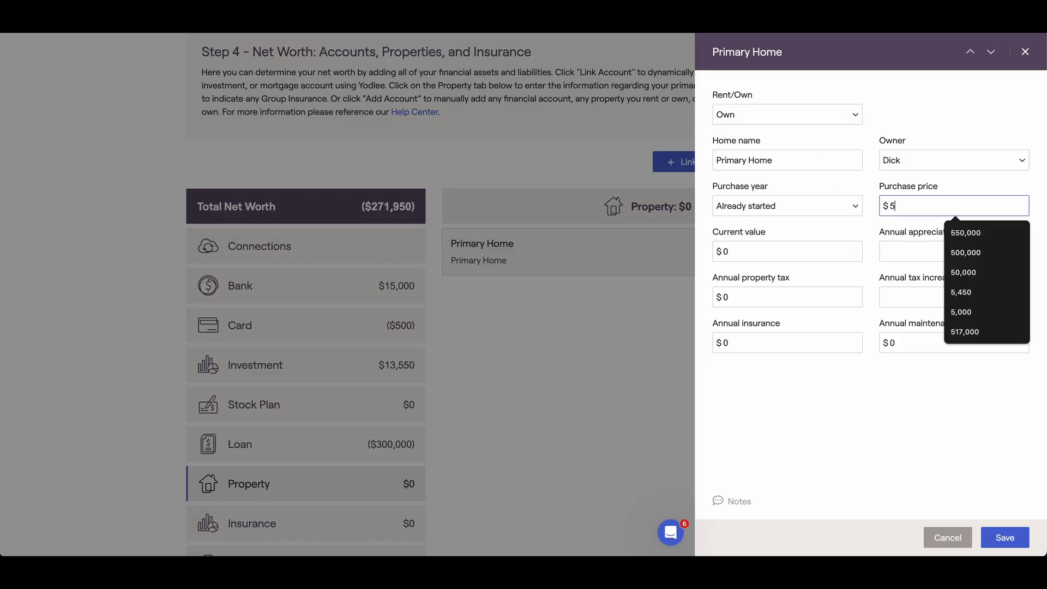
{"action": "left_click", "coordinate": [804, 260]}
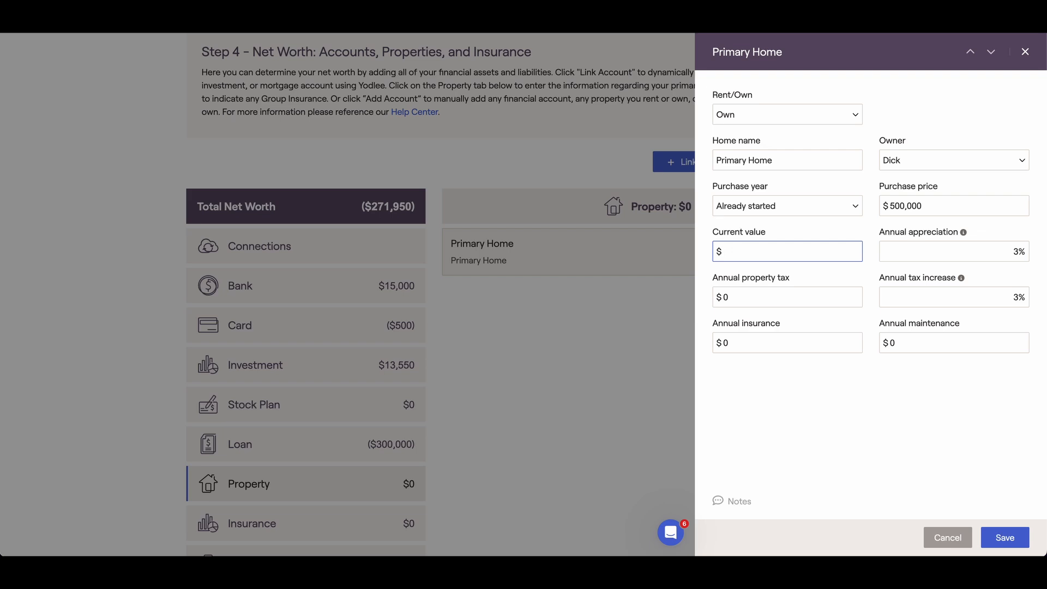
{"action": "type", "text": "5500000"}
{"action": "left_click", "coordinate": [828, 342]}
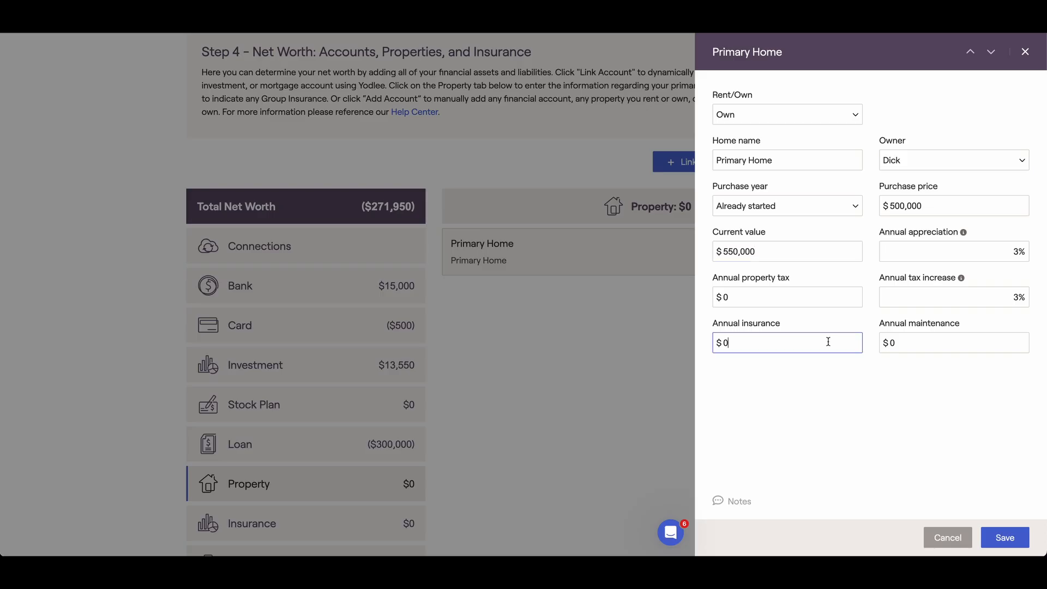
{"action": "key", "text": "BackSpace"}
{"action": "type", "text": "2000"}
{"action": "left_click", "coordinate": [1015, 540]}
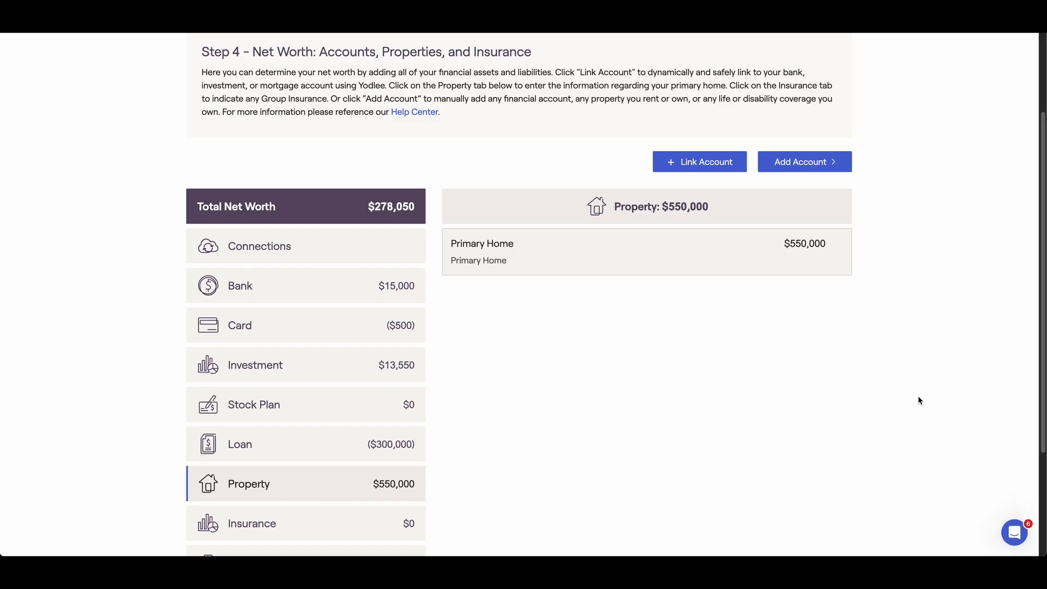
{"action": "left_click", "coordinate": [817, 163]}
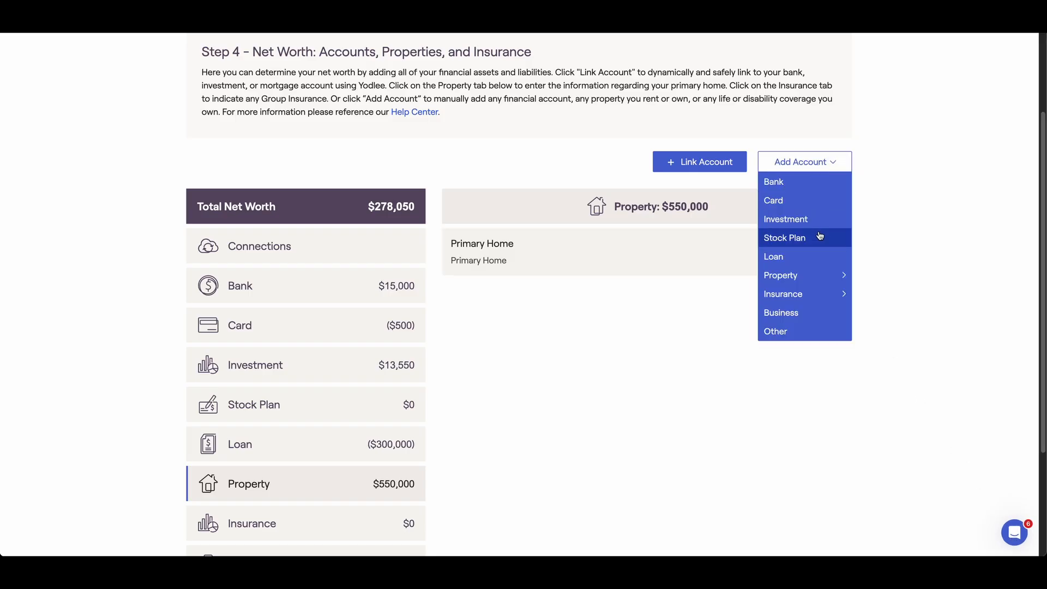
{"action": "mouse_move", "coordinate": [816, 276]}
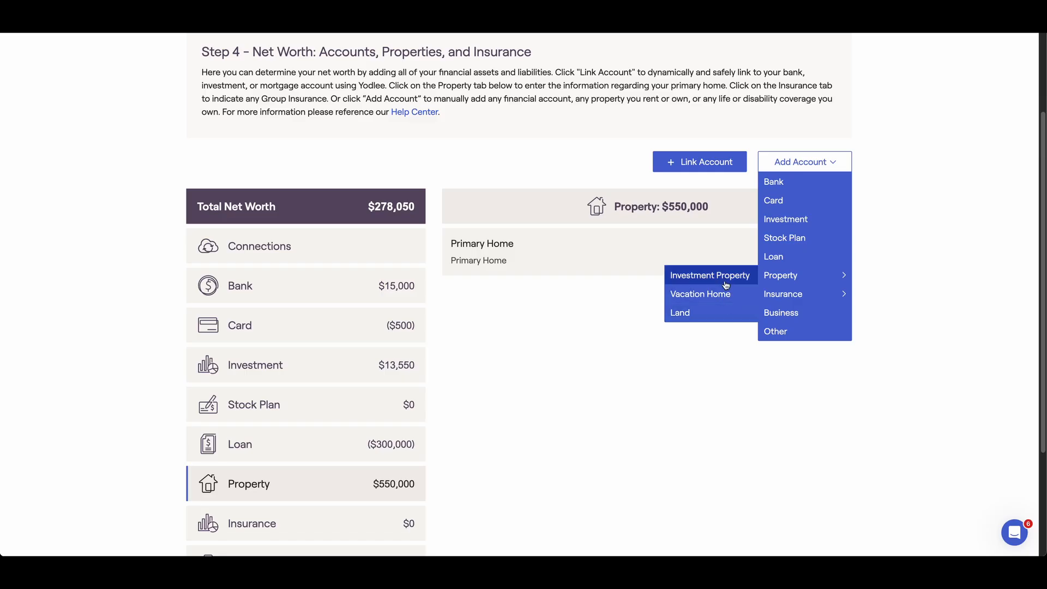
{"action": "left_click", "coordinate": [639, 292]}
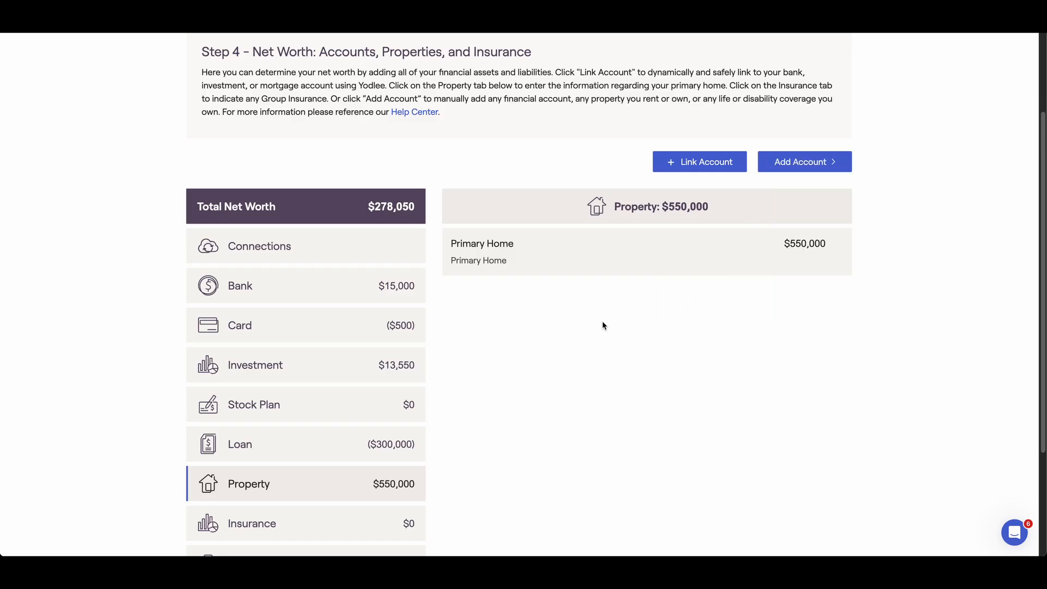
Link the existing mortgage loan to the Primary Home and save the loan
{"action": "left_click", "coordinate": [375, 445]}
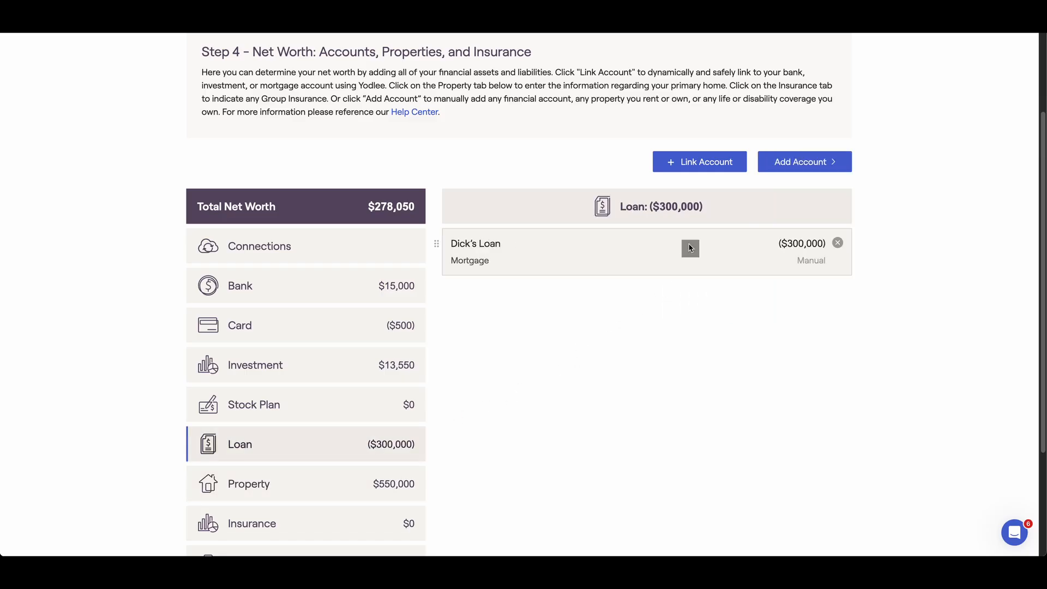
{"action": "left_click", "coordinate": [689, 248]}
{"action": "scroll", "coordinate": [753, 304], "scroll_direction": "down", "scroll_amount": 1}
{"action": "left_click", "coordinate": [894, 464]}
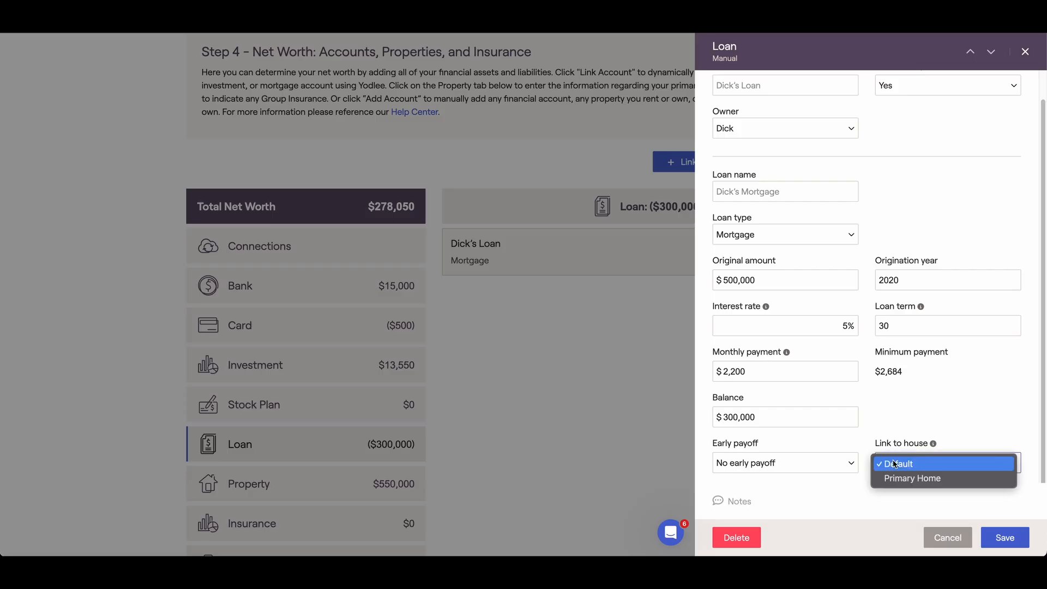
{"action": "left_click", "coordinate": [905, 480]}
{"action": "left_click", "coordinate": [1014, 537]}
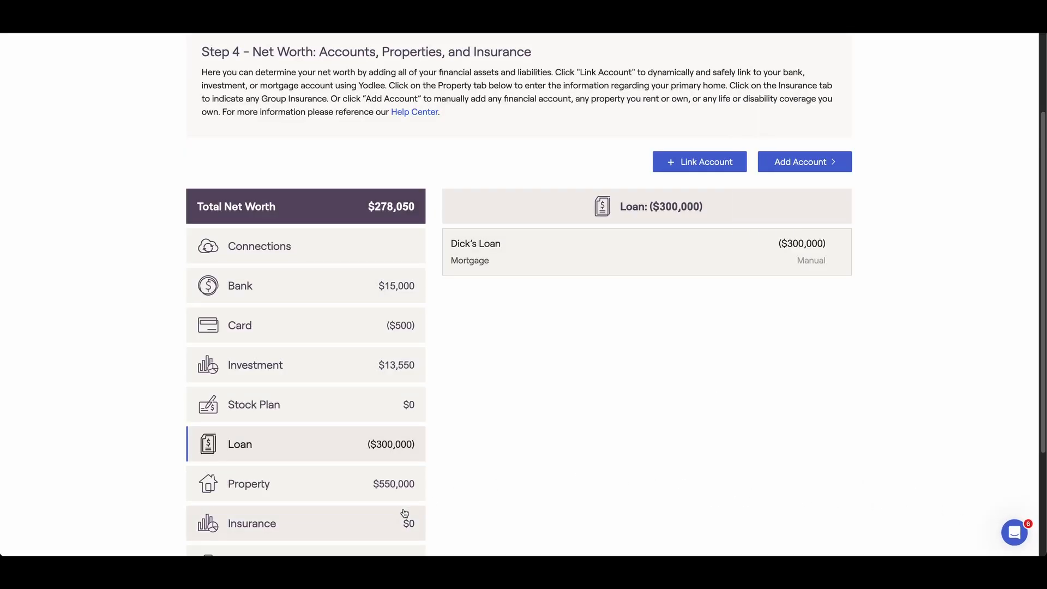
Add a Group Life insurance policy with a $500 annual premium and a $50,000 death benefit, and save it
{"action": "left_click", "coordinate": [404, 513]}
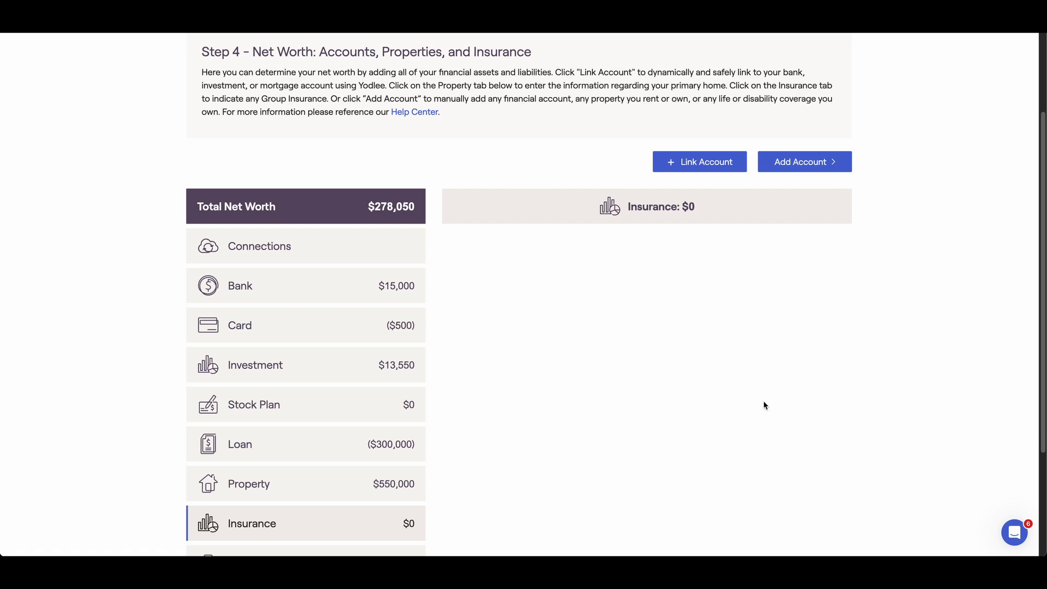
{"action": "left_click", "coordinate": [792, 164]}
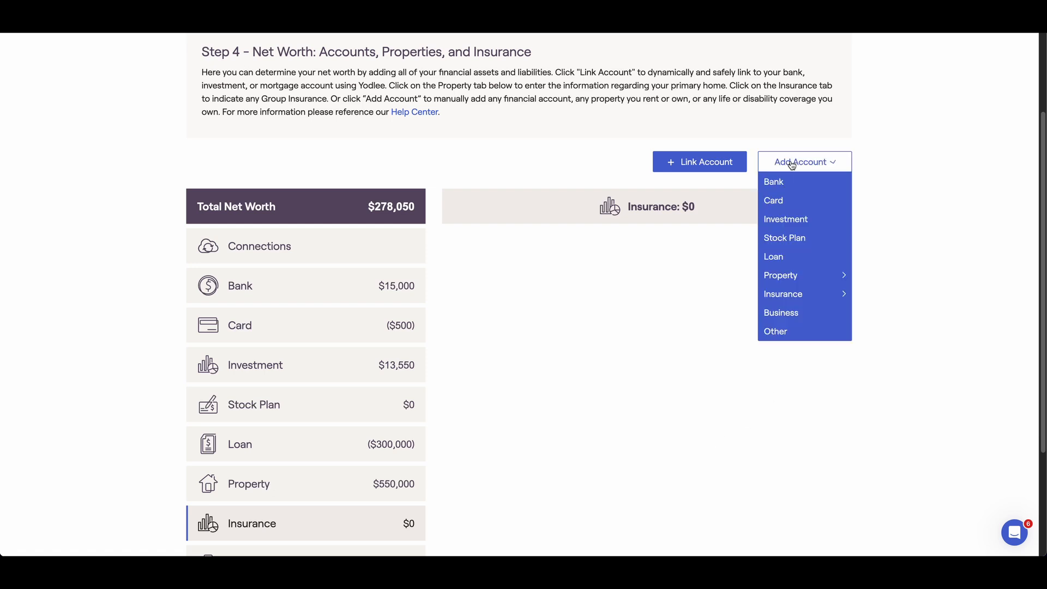
{"action": "mouse_move", "coordinate": [797, 296]}
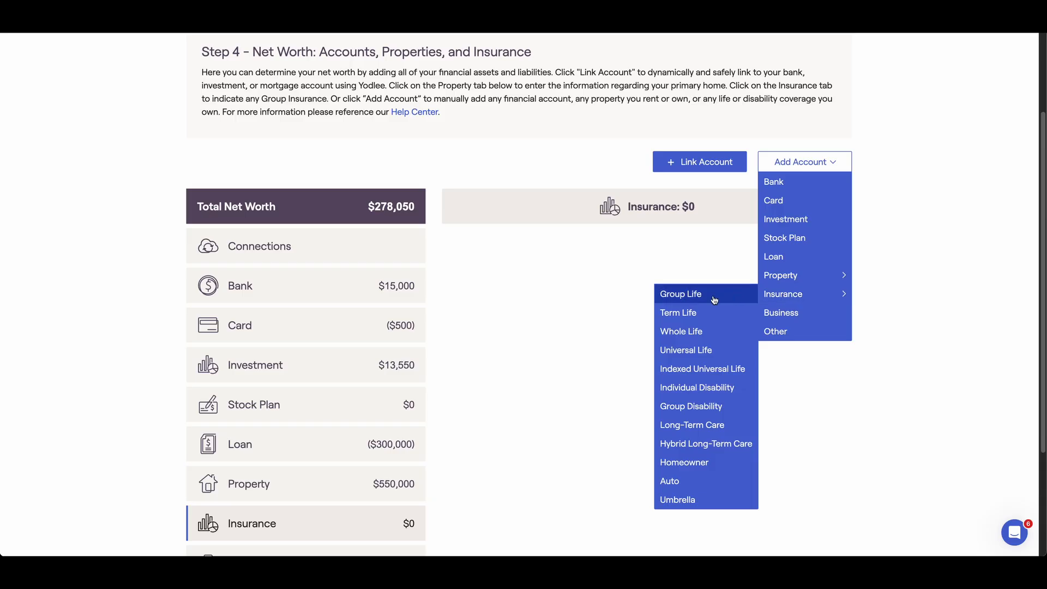
{"action": "left_click", "coordinate": [692, 301]}
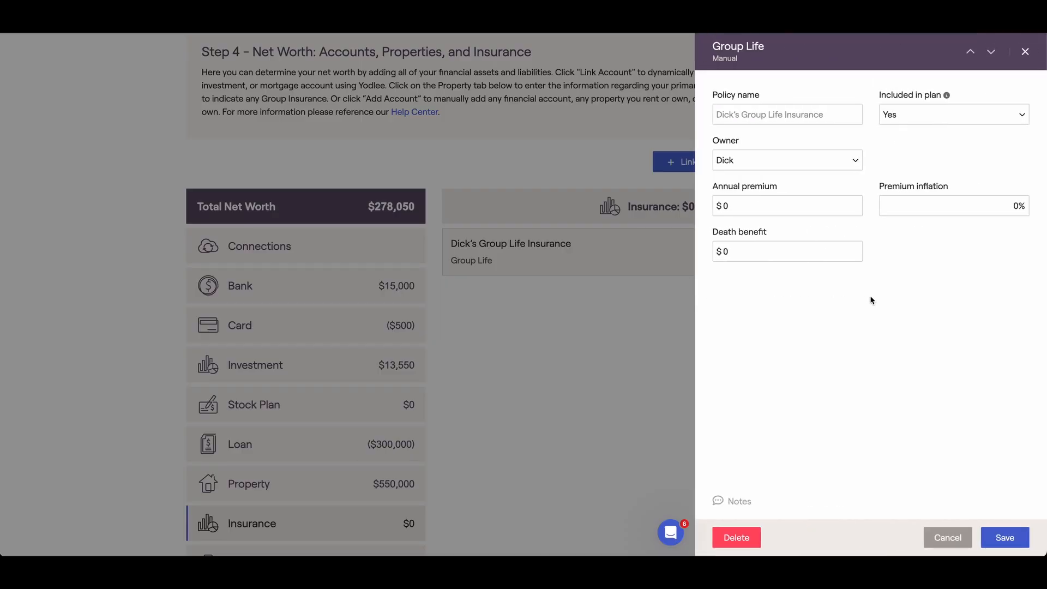
{"action": "left_click", "coordinate": [819, 204]}
{"action": "type", "text": "500"}
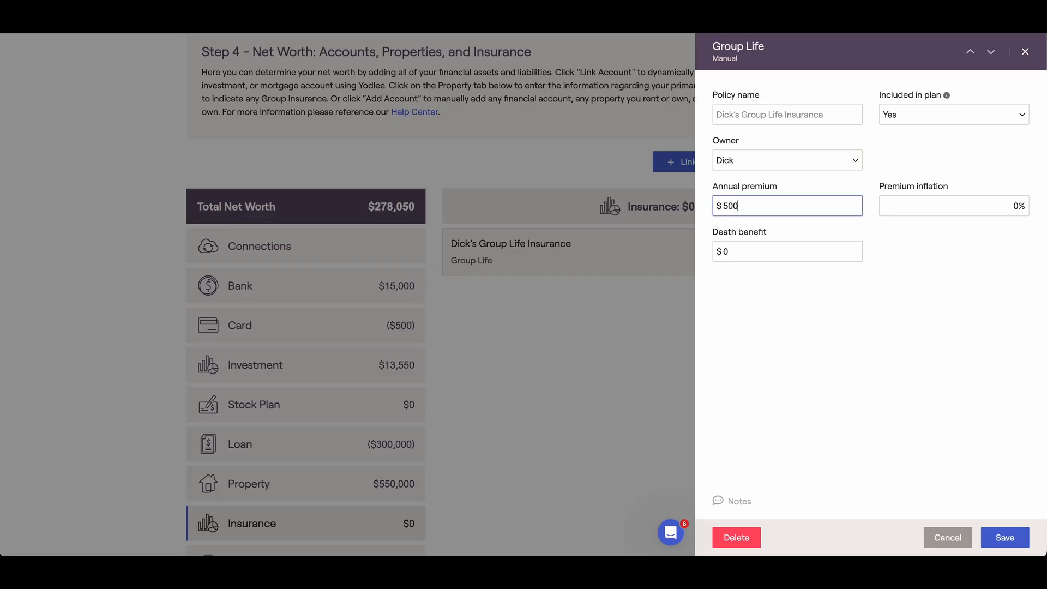
{"action": "left_click", "coordinate": [800, 251]}
{"action": "type", "text": "50000"}
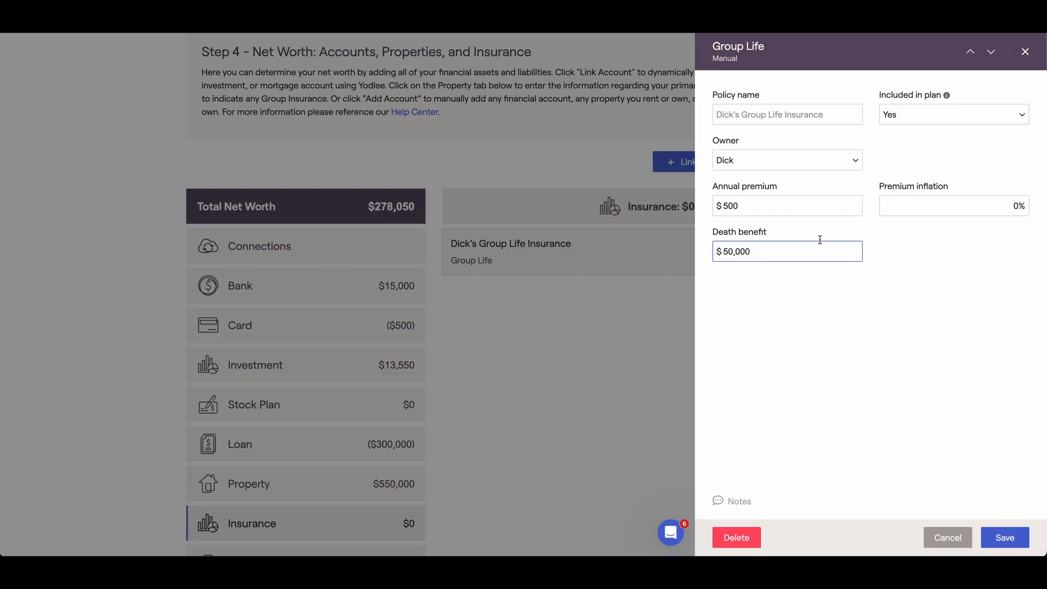
{"action": "left_click", "coordinate": [1001, 539]}
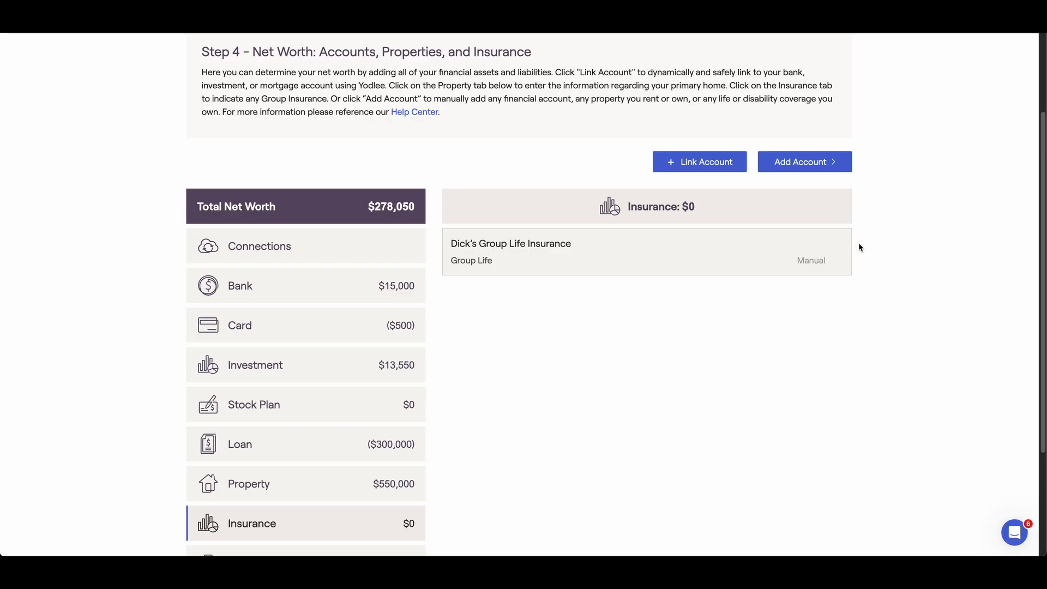
Add a business, look through the business types and value, revenue and distribution fields, keep it as LLC and save
{"action": "left_click", "coordinate": [835, 166]}
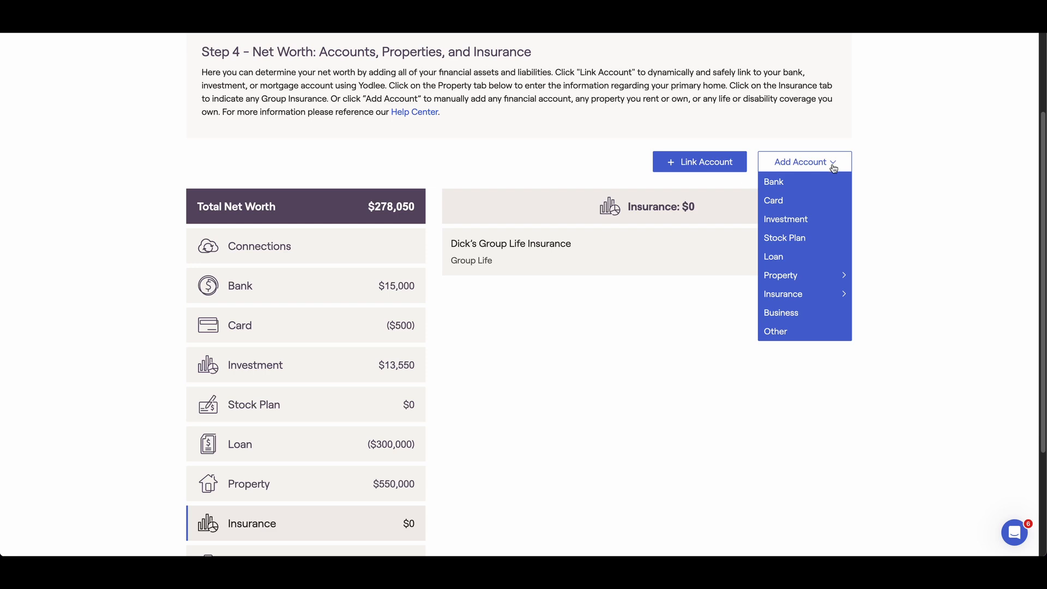
{"action": "mouse_move", "coordinate": [800, 283]}
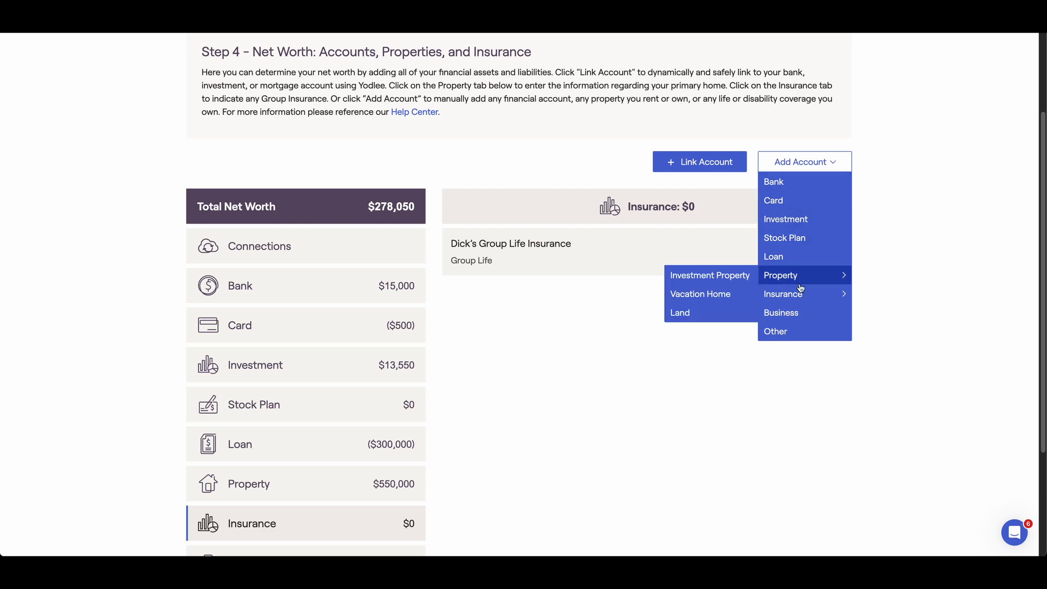
{"action": "left_click", "coordinate": [800, 319]}
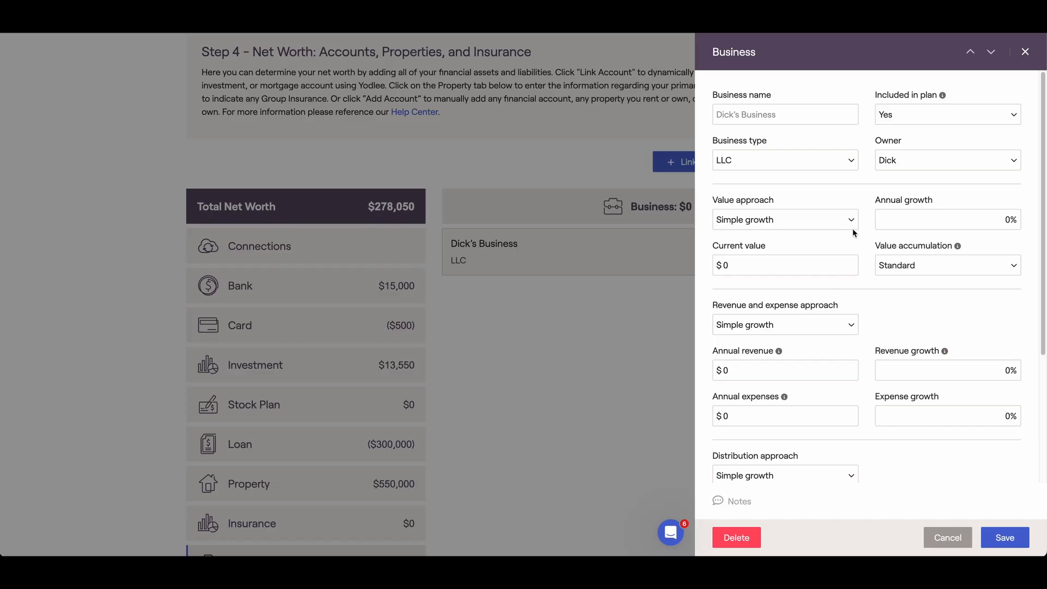
{"action": "left_click", "coordinate": [849, 162]}
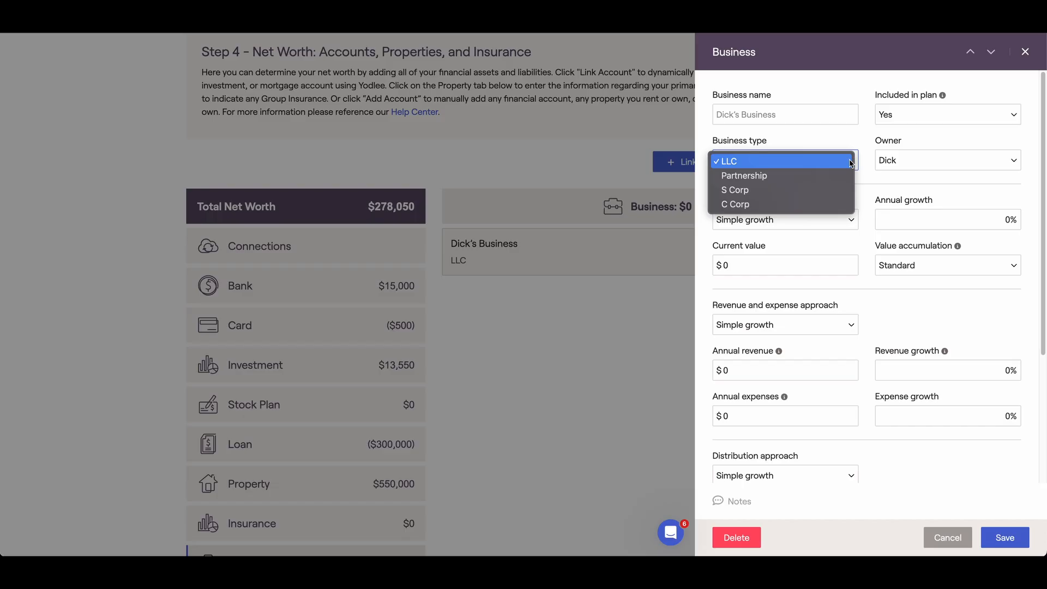
{"action": "left_click", "coordinate": [847, 239]}
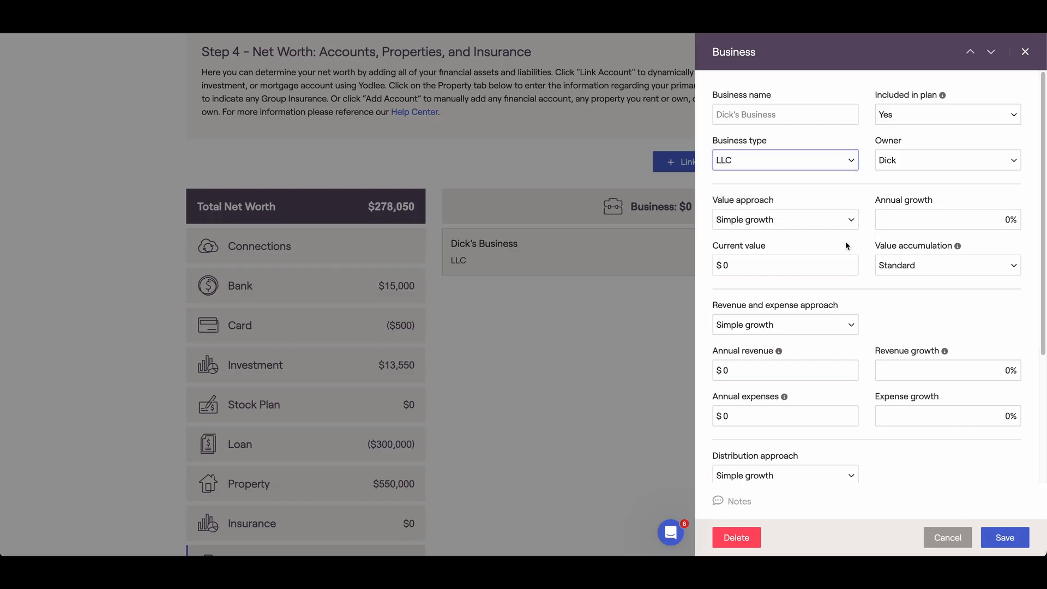
{"action": "left_click", "coordinate": [844, 265]}
{"action": "left_click", "coordinate": [824, 366]}
{"action": "scroll", "coordinate": [823, 366], "scroll_direction": "down", "scroll_amount": 1}
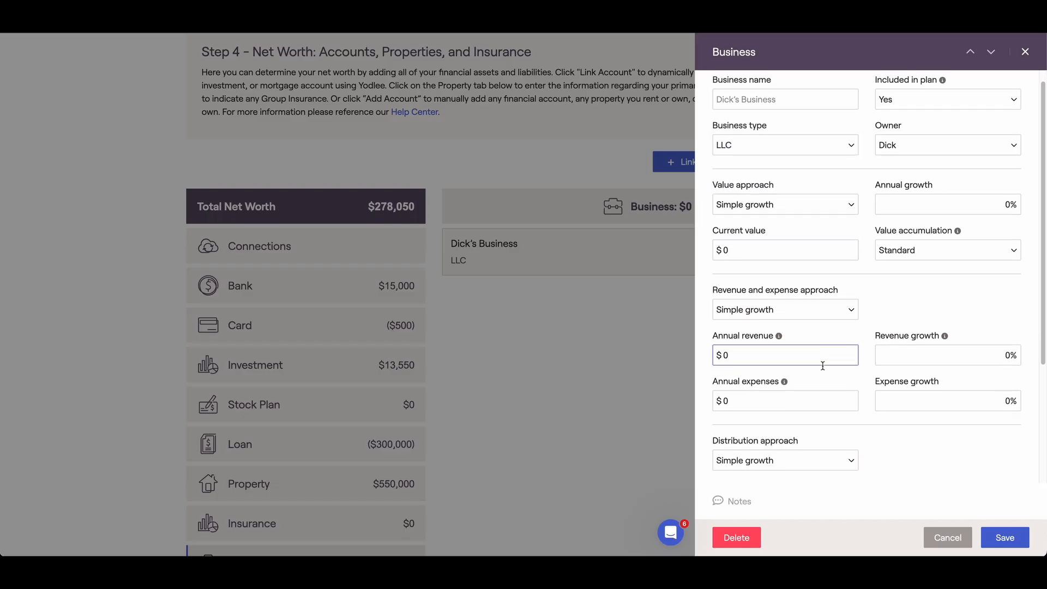
{"action": "scroll", "coordinate": [822, 365], "scroll_direction": "down", "scroll_amount": 5}
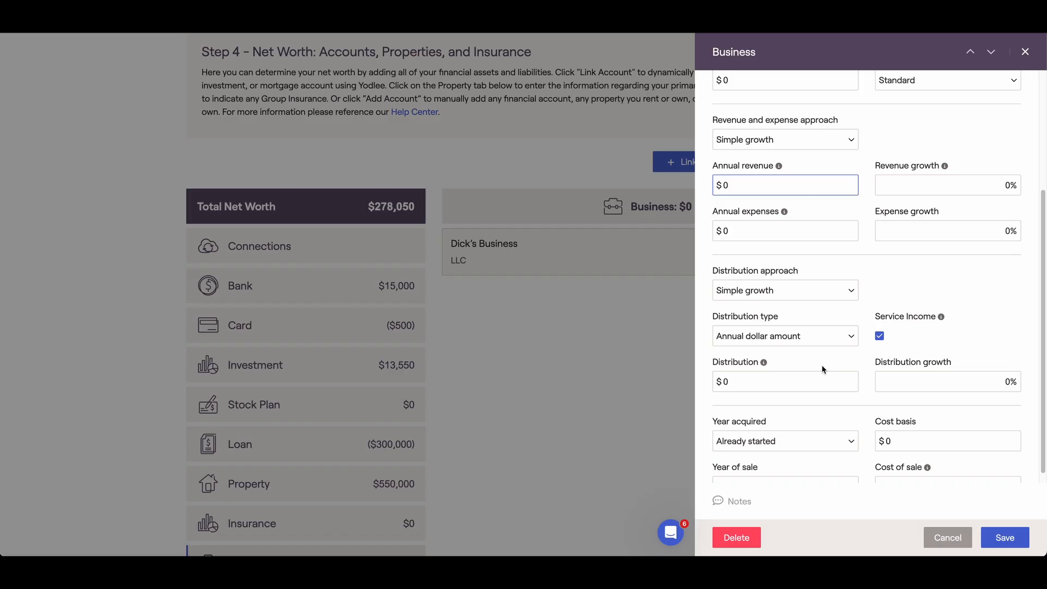
{"action": "left_click", "coordinate": [1004, 537]}
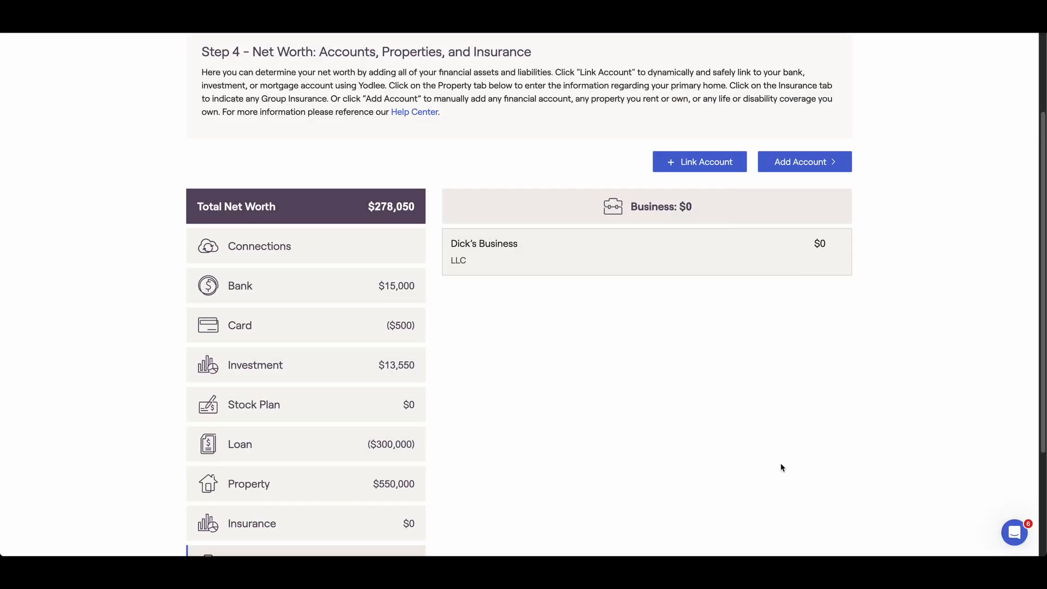
Review the owner options of the taxable investment account, keep the current owner and save the account
{"action": "left_click", "coordinate": [408, 373]}
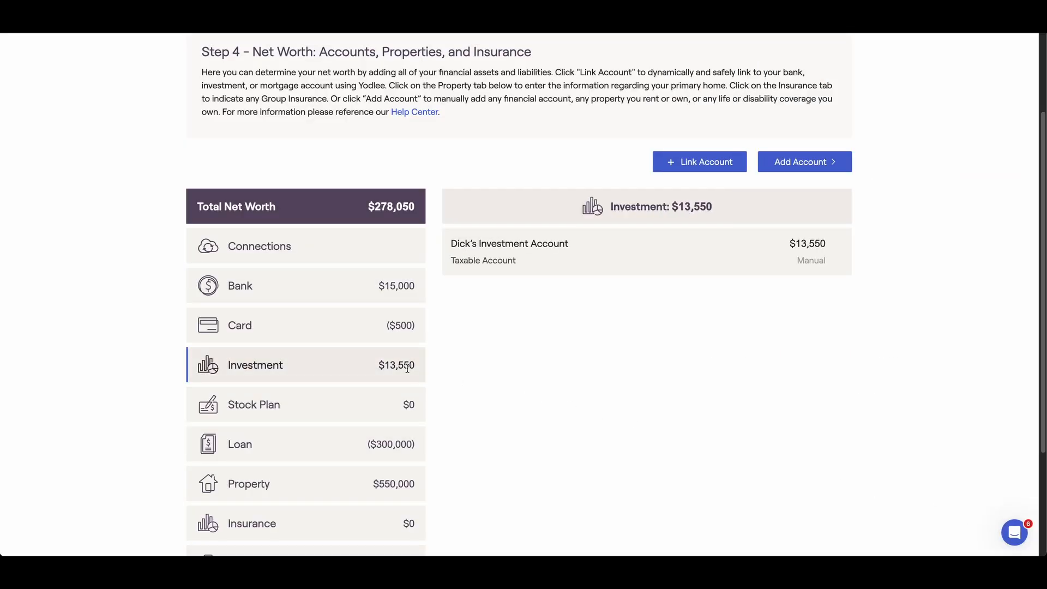
{"action": "left_click", "coordinate": [612, 262]}
{"action": "left_click", "coordinate": [855, 161]}
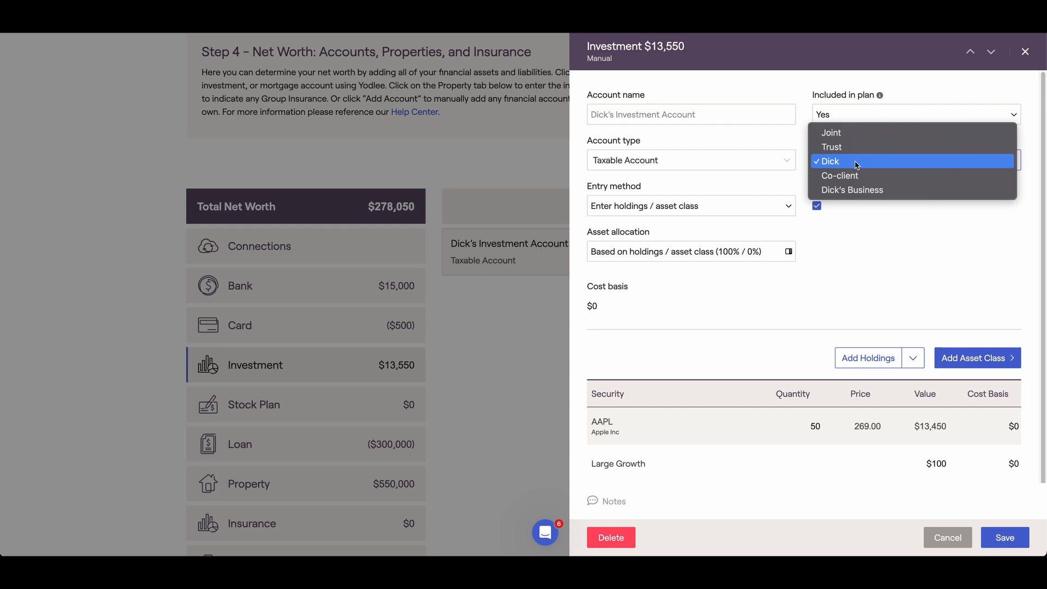
{"action": "left_click", "coordinate": [888, 224]}
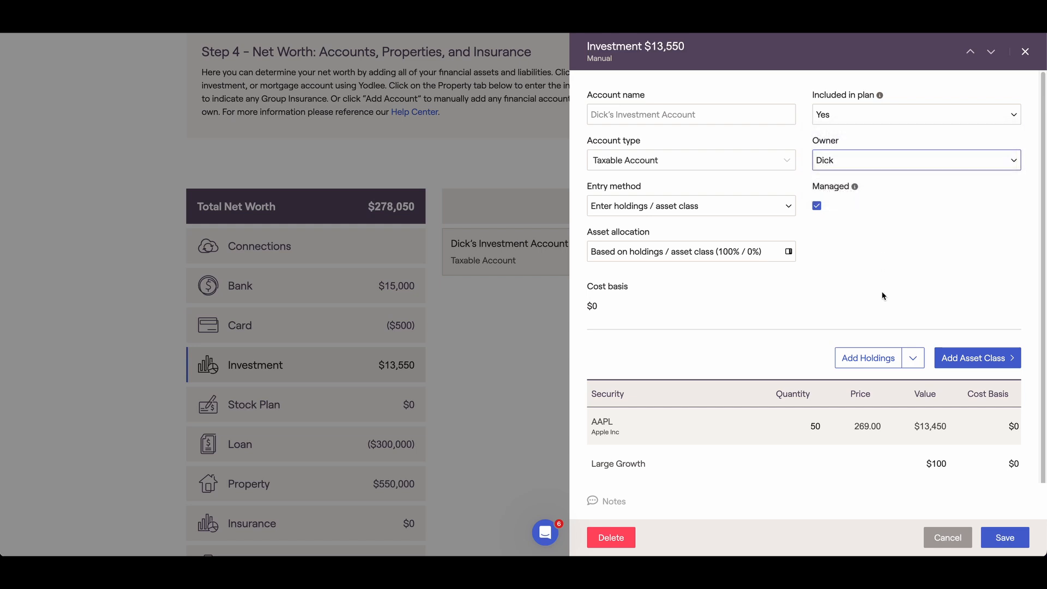
{"action": "left_click", "coordinate": [1001, 536]}
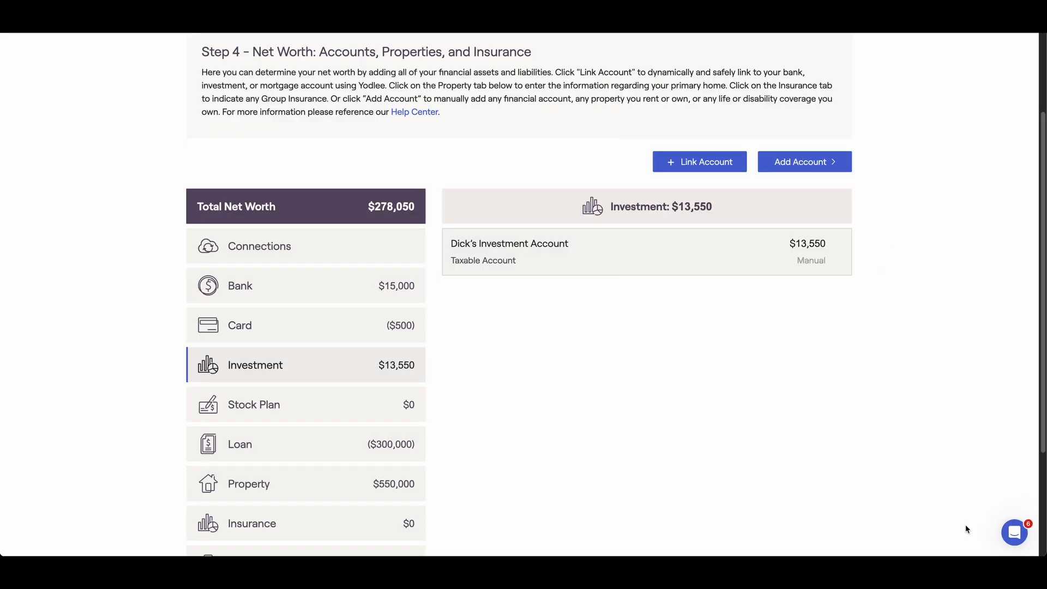
Add an asset in the Other category, try Note receivable as its asset type, and cancel the type change
{"action": "scroll", "coordinate": [601, 400], "scroll_direction": "down", "scroll_amount": 2}
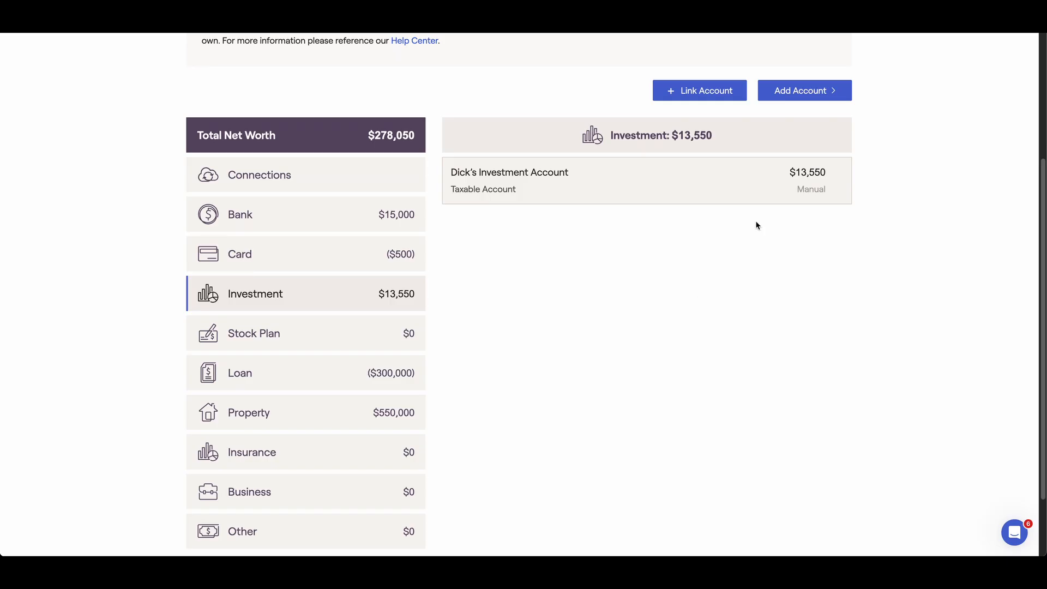
{"action": "left_click", "coordinate": [815, 97]}
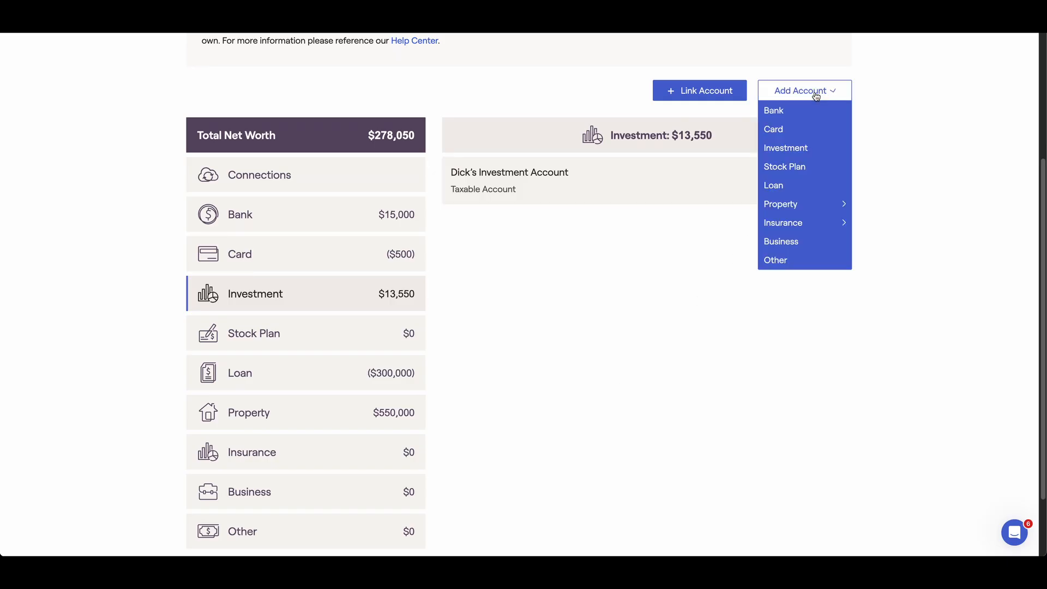
{"action": "left_click", "coordinate": [812, 264]}
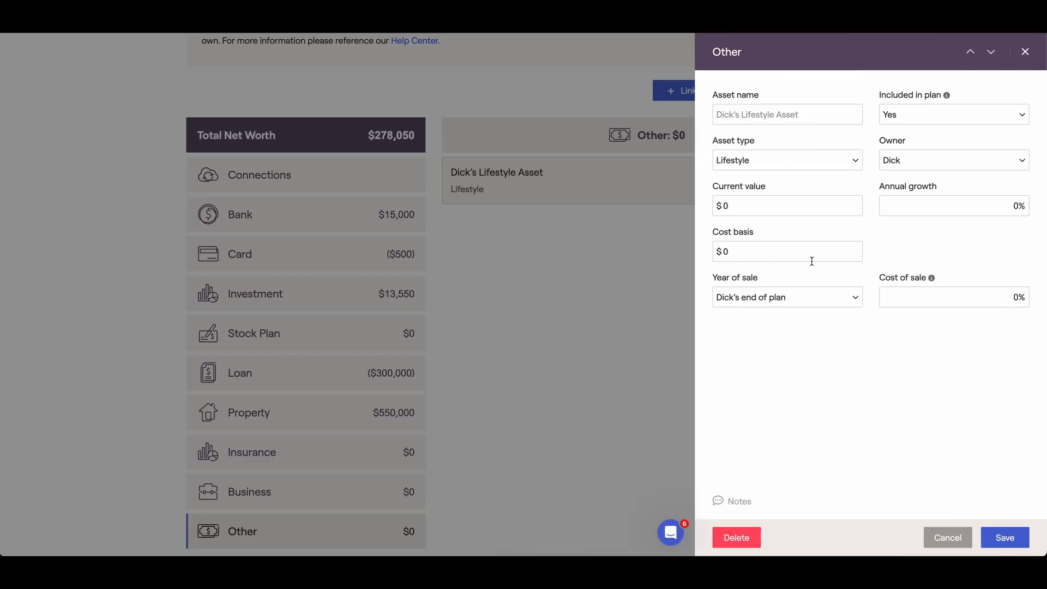
{"action": "left_click", "coordinate": [854, 162]}
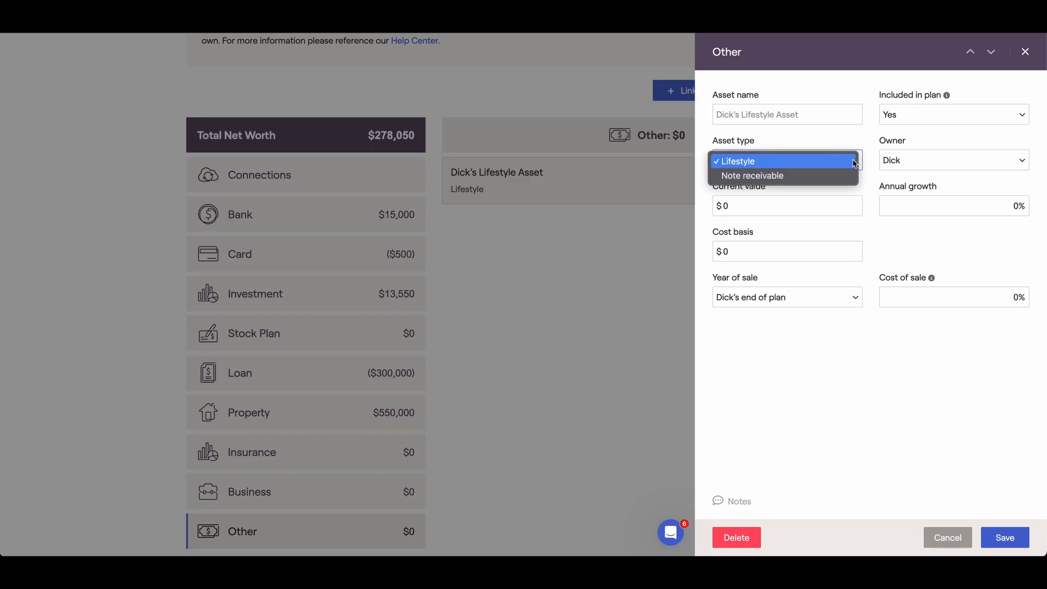
{"action": "left_click", "coordinate": [848, 177]}
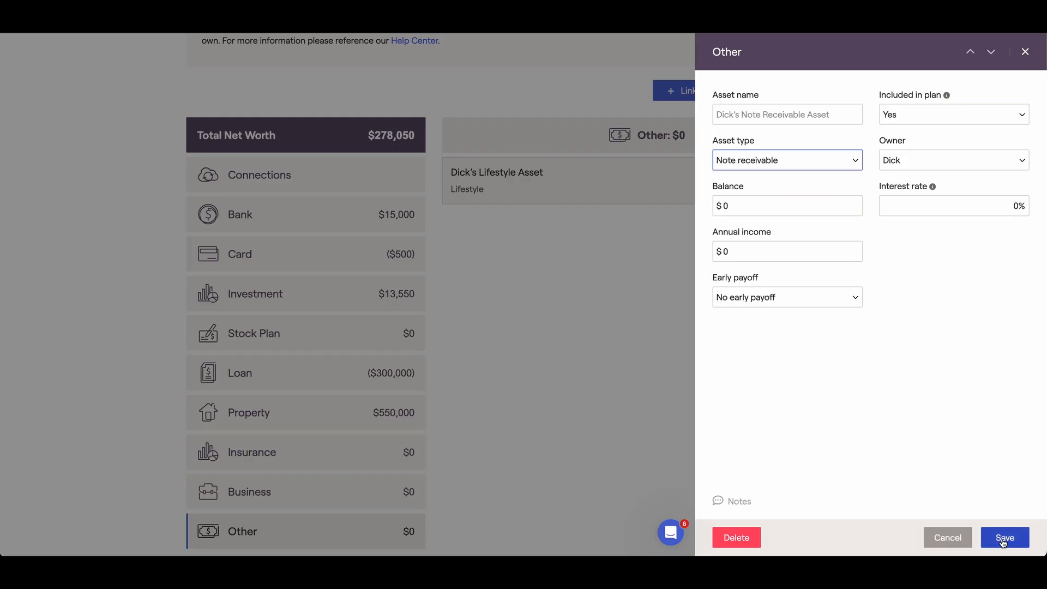
{"action": "left_click", "coordinate": [955, 541]}
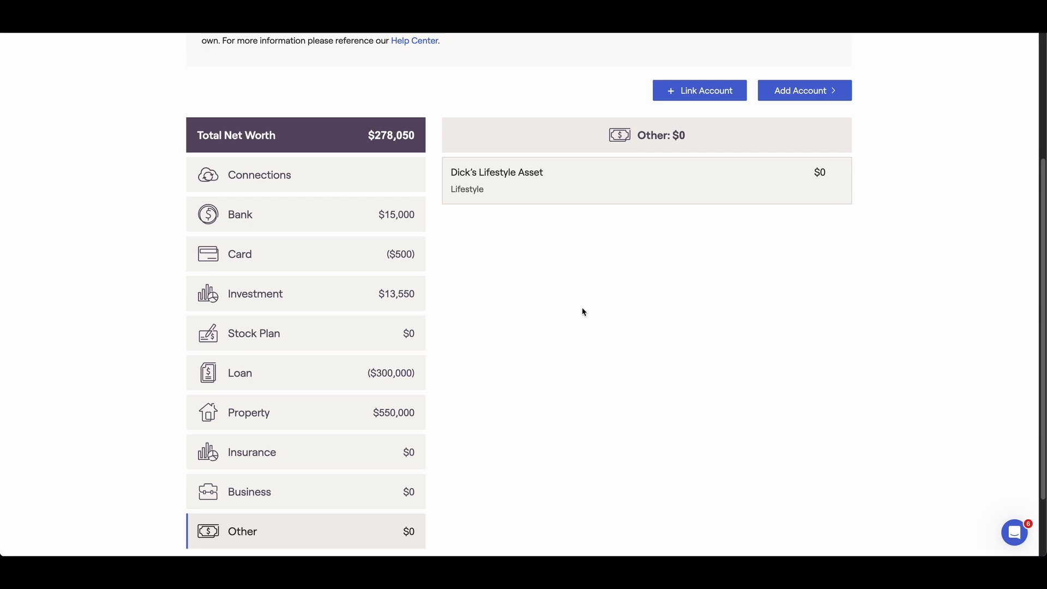
Open the manual mortgage in the Loan category, review its monthly payment against the minimum payment, and save the loan
{"action": "left_click", "coordinate": [396, 364]}
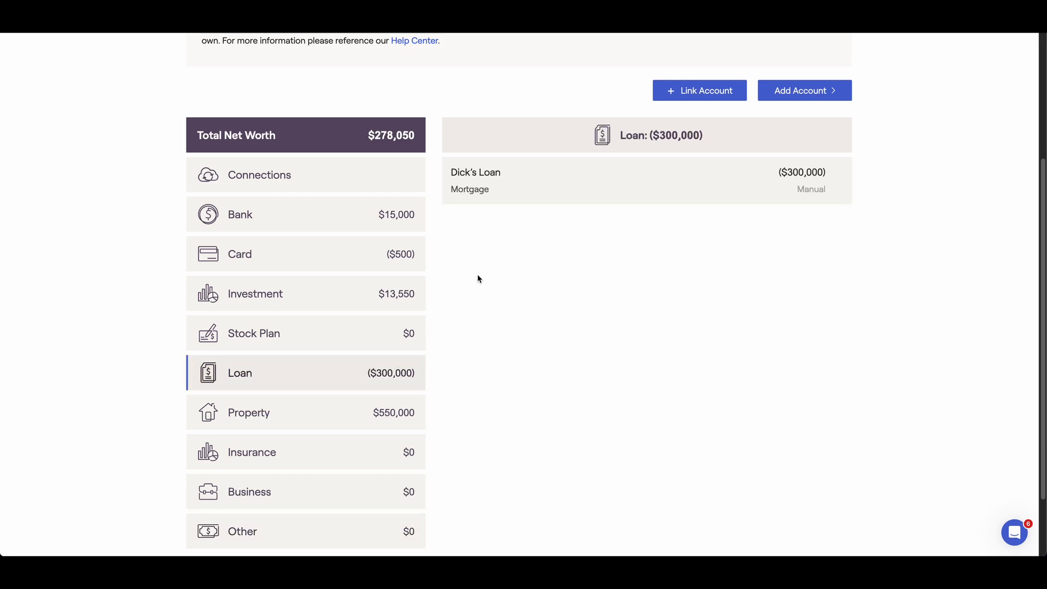
{"action": "left_click", "coordinate": [609, 193]}
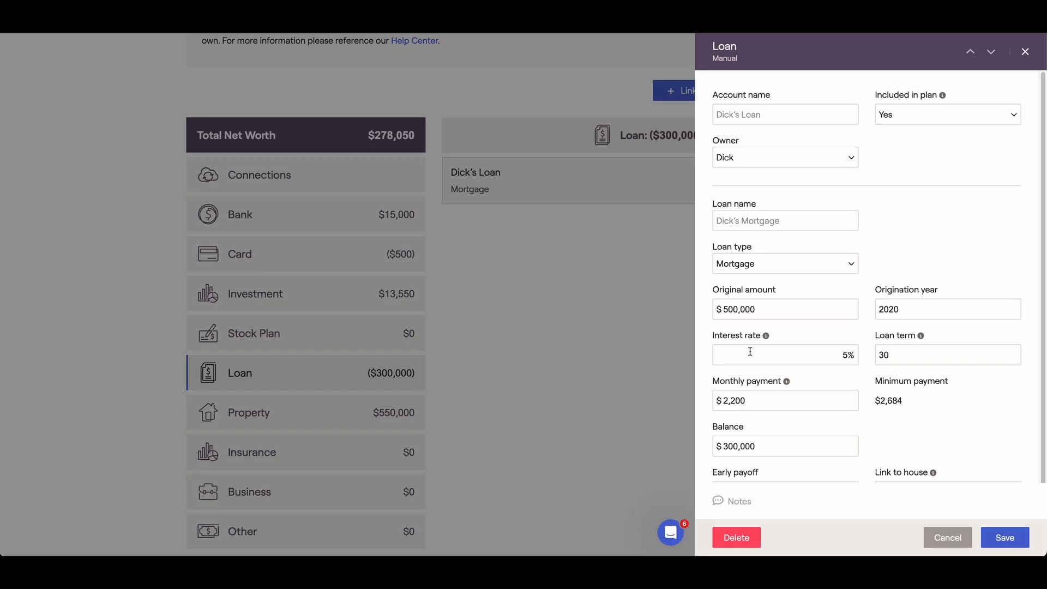
{"action": "left_click_drag", "start_coordinate": [808, 403], "coordinate": [707, 404]}
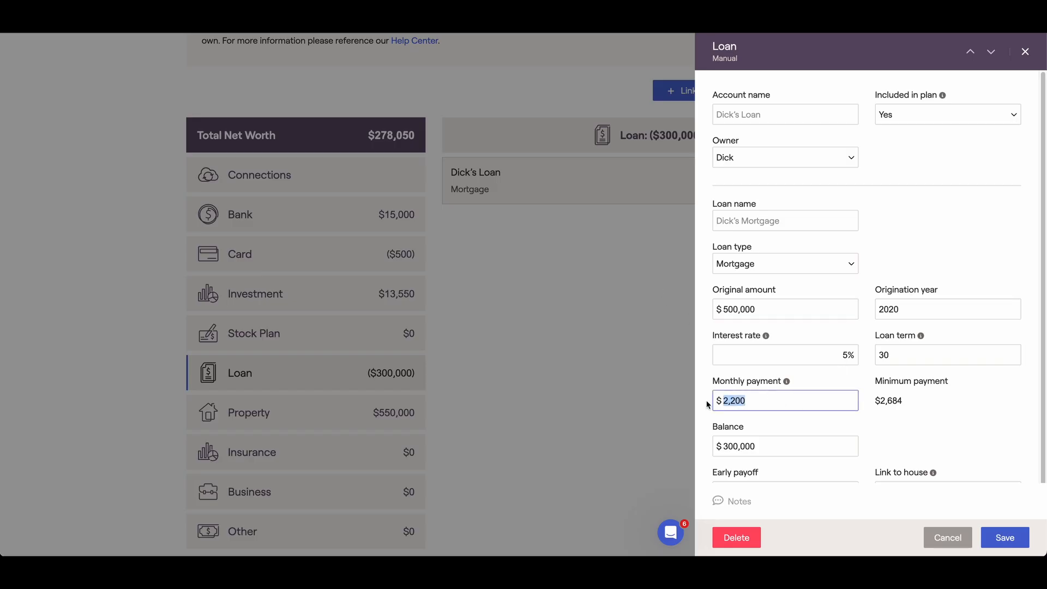
{"action": "left_click", "coordinate": [707, 404]}
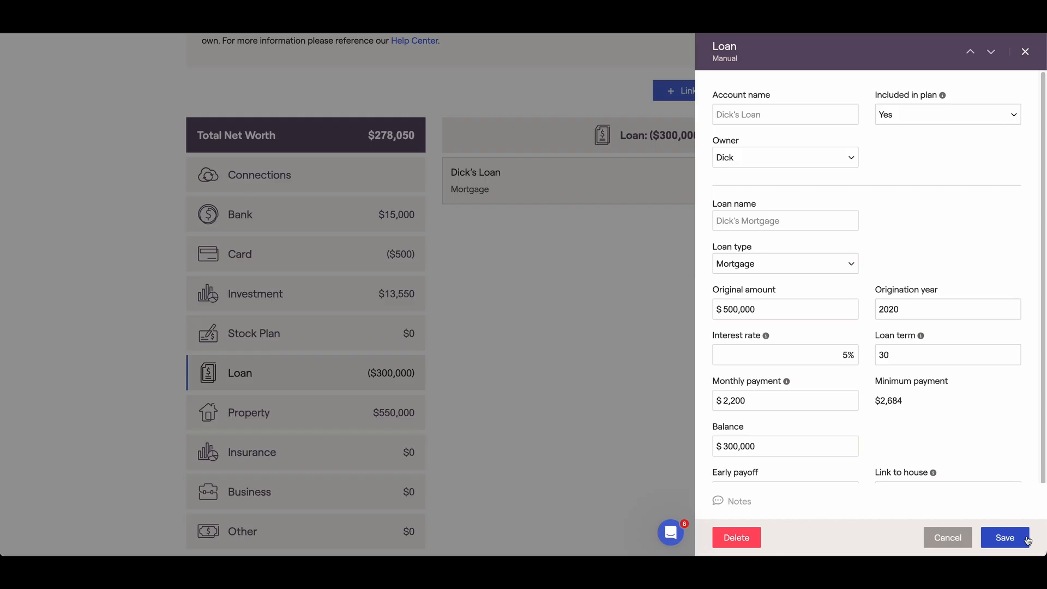
{"action": "left_click", "coordinate": [1005, 537]}
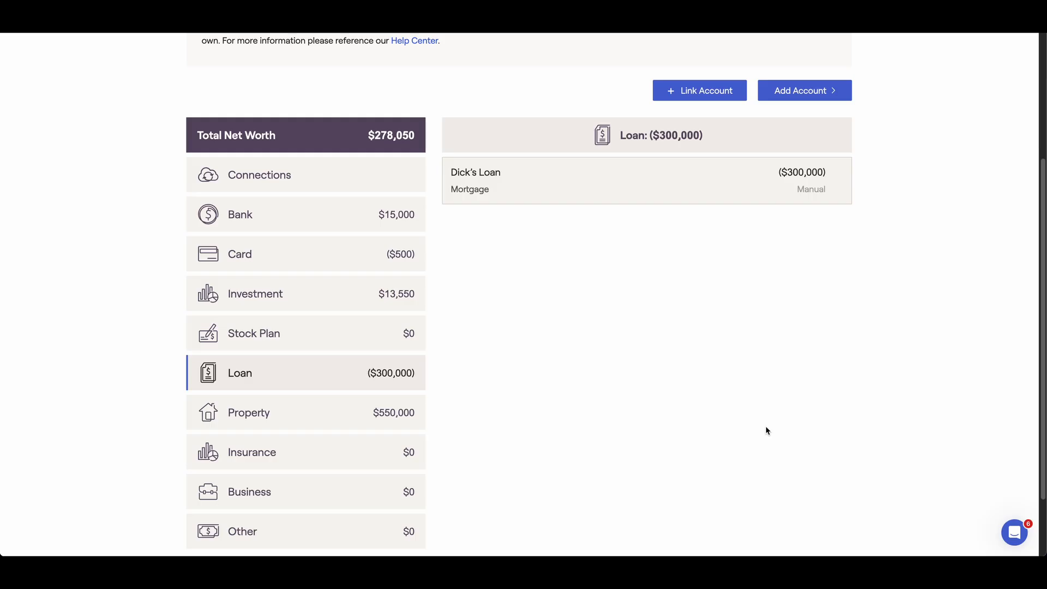
Continue from Net Worth through the General Expenses and Financial Goals steps without adding entries, and complete the onboarding
{"action": "scroll", "coordinate": [766, 430], "scroll_direction": "down", "scroll_amount": 2}
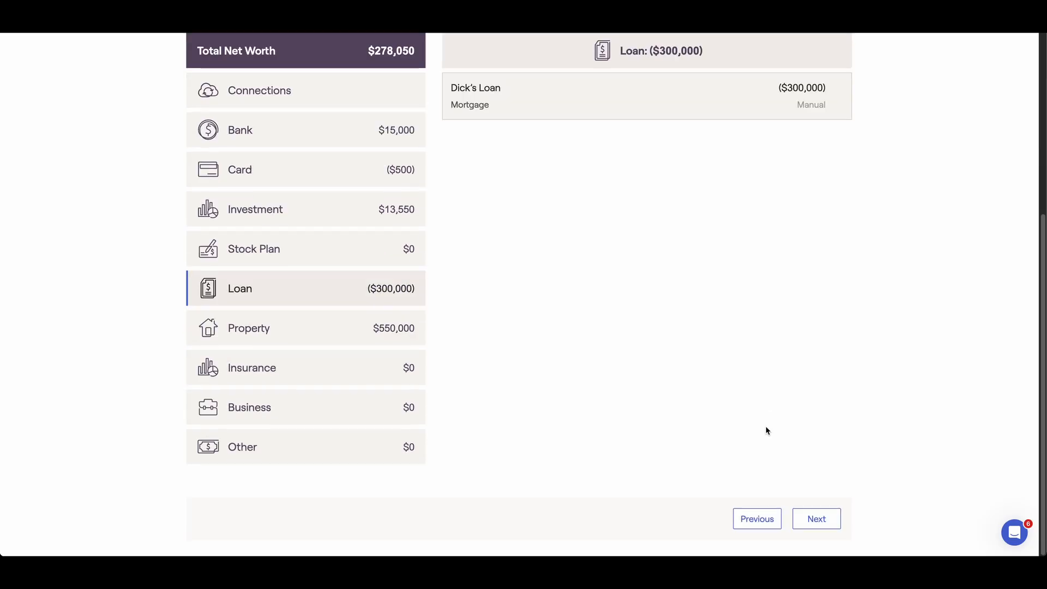
{"action": "left_click", "coordinate": [815, 524]}
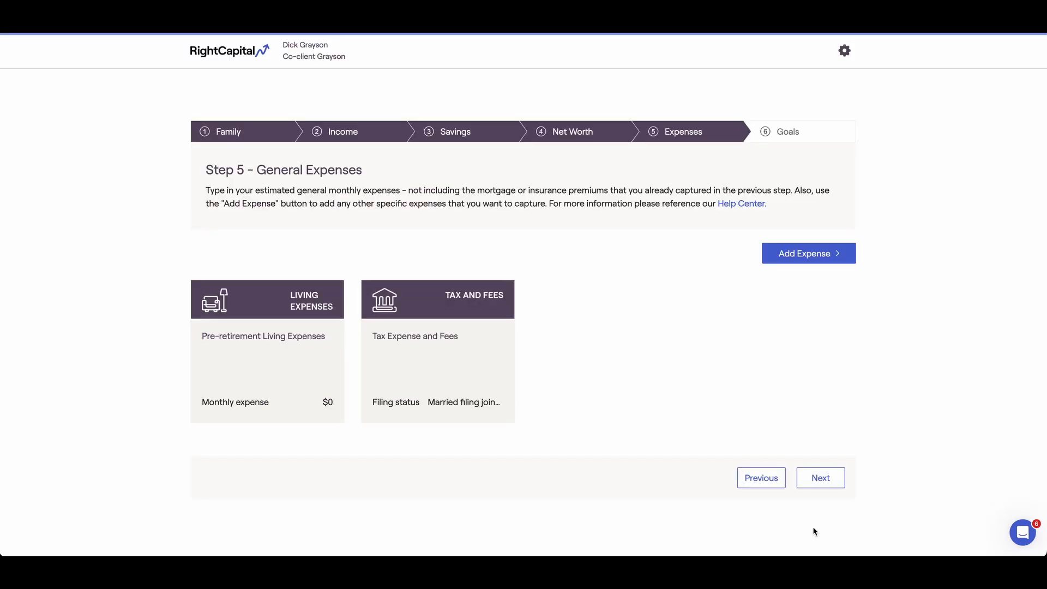
{"action": "left_click", "coordinate": [825, 485]}
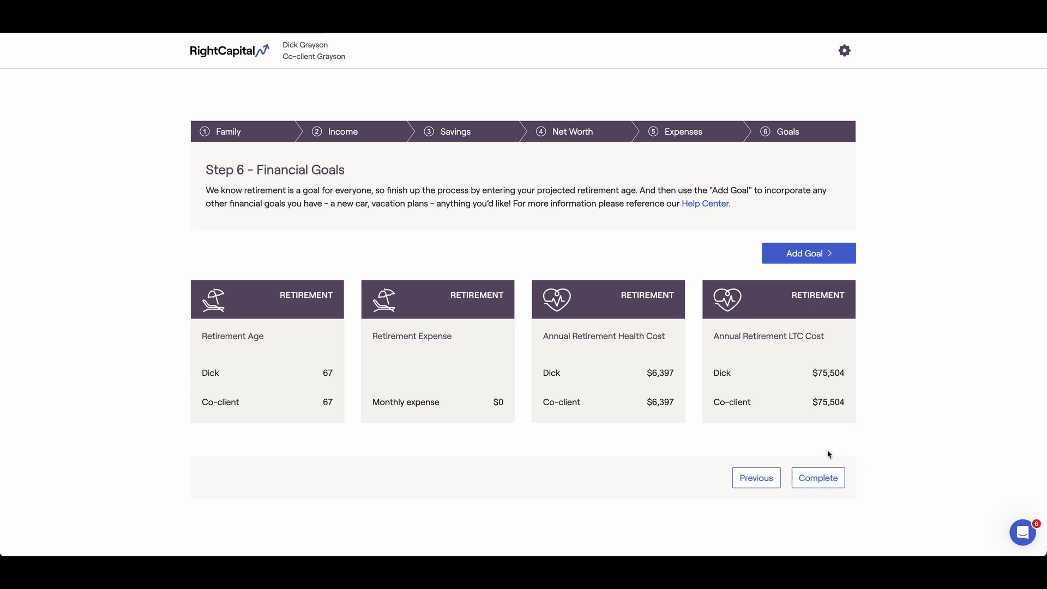
{"action": "left_click", "coordinate": [820, 481]}
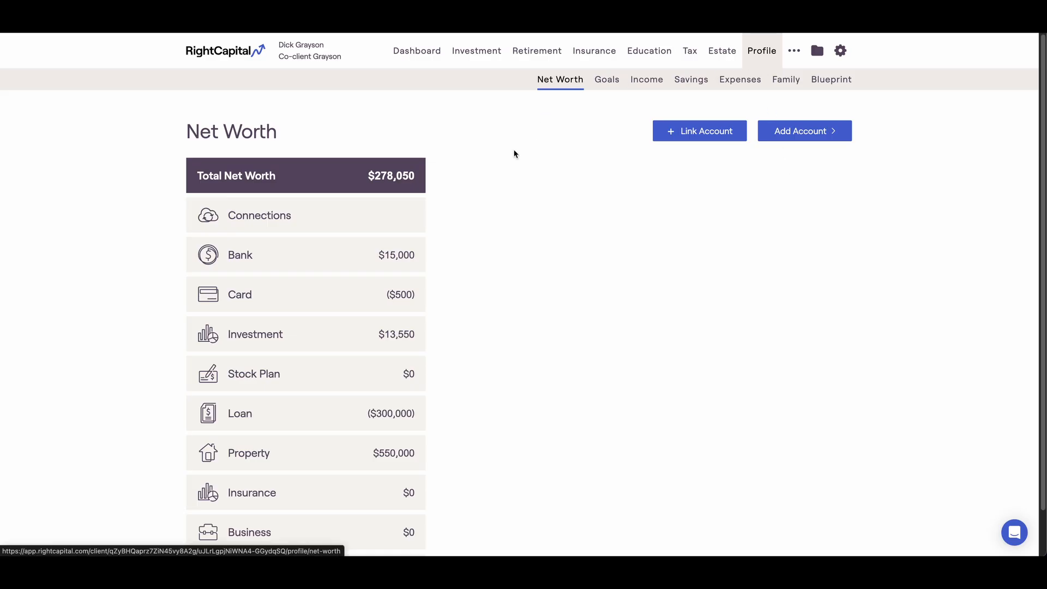
Review the Bank, Card and Investment categories on the client profile's Net Worth page
{"action": "left_click", "coordinate": [412, 256]}
{"action": "left_click", "coordinate": [399, 288]}
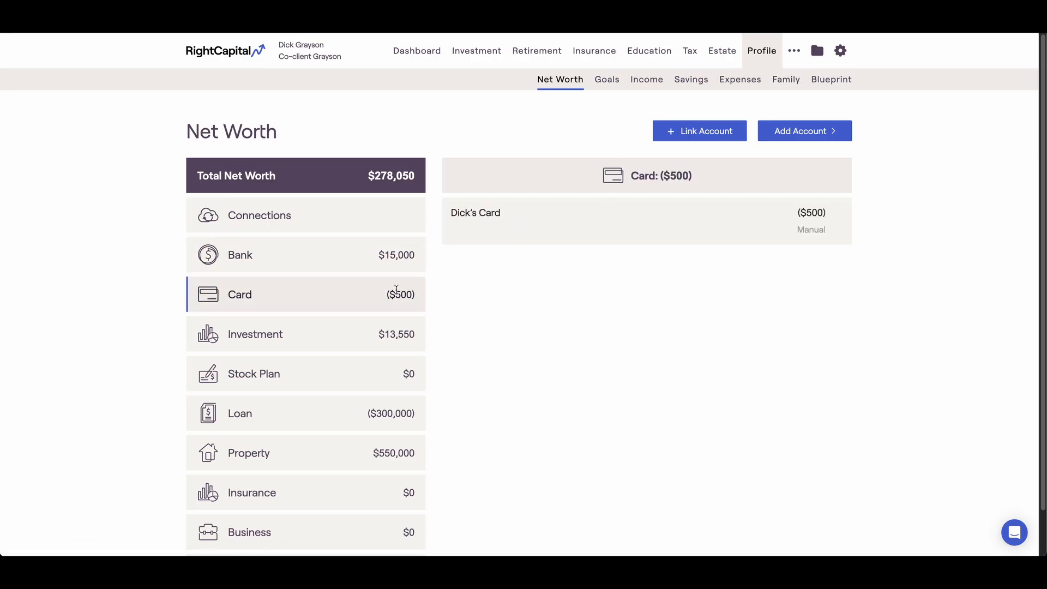
{"action": "left_click", "coordinate": [388, 329]}
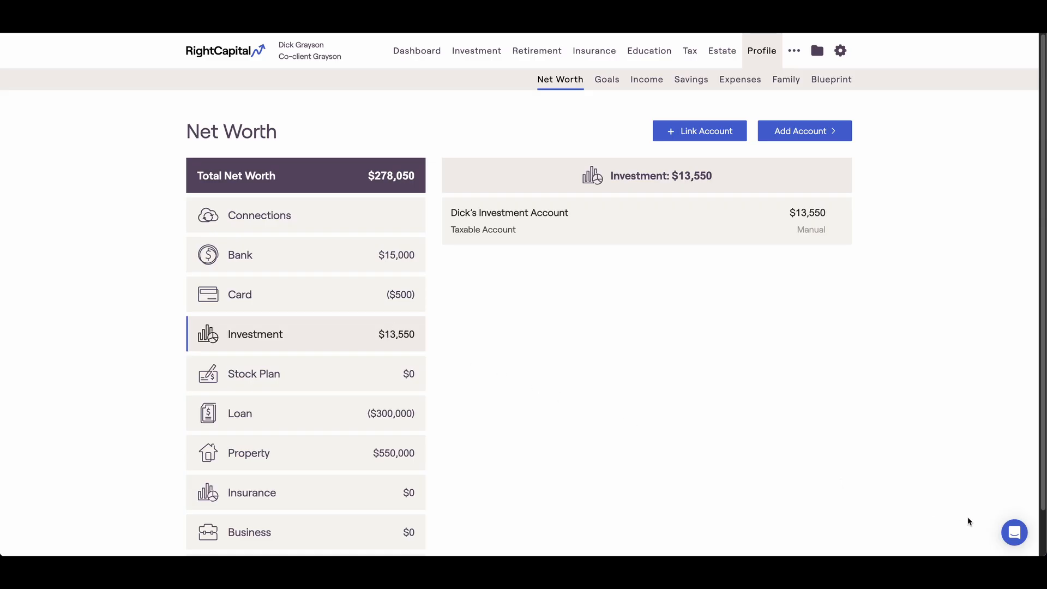
Open the Help Center from the support chat and go to the Support page under Contact Us
{"action": "left_click", "coordinate": [1021, 540]}
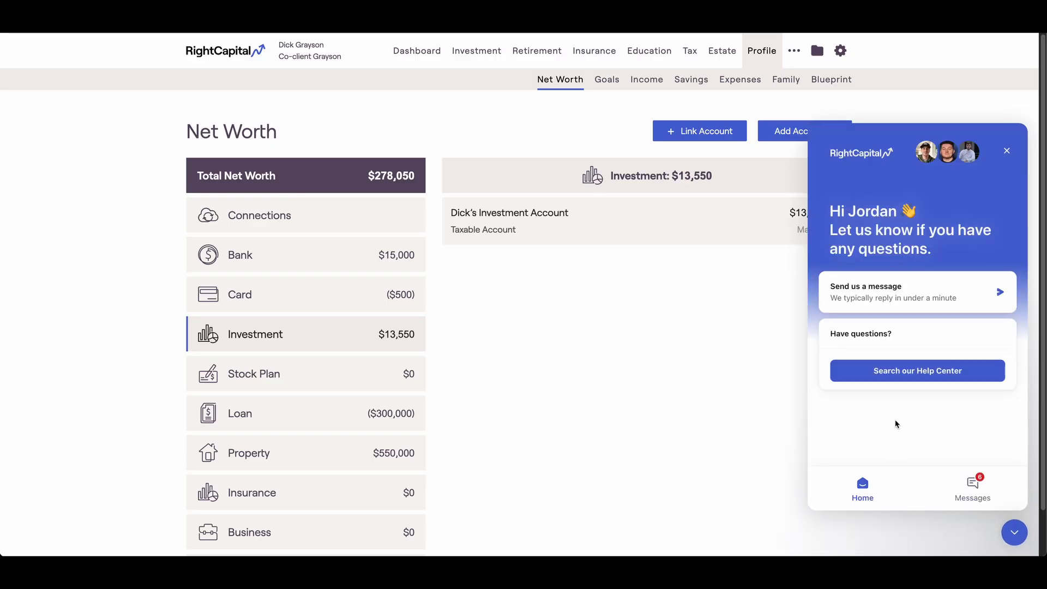
{"action": "left_click", "coordinate": [912, 374]}
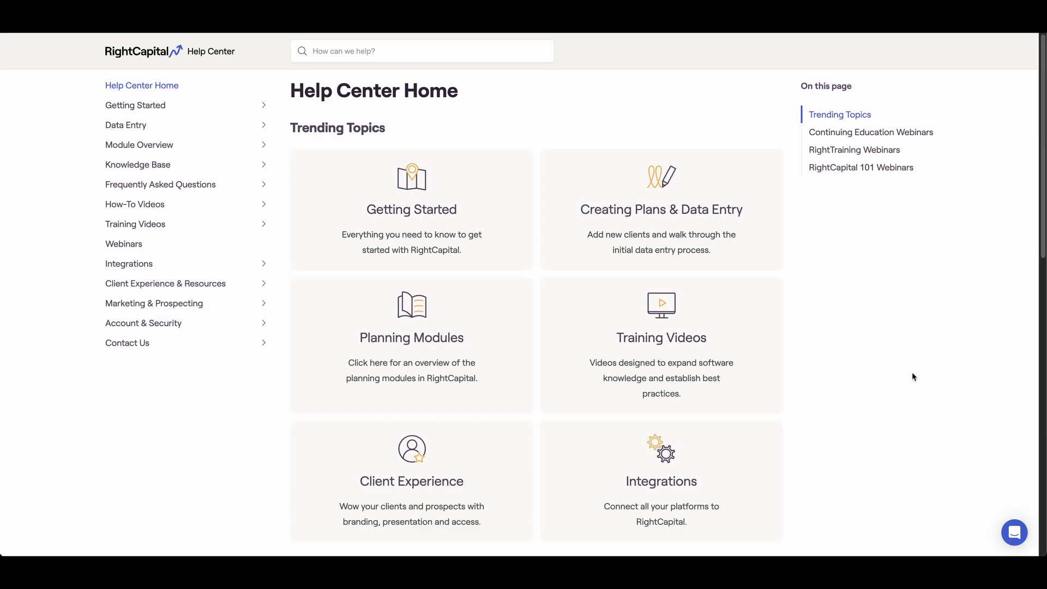
{"action": "left_click", "coordinate": [246, 341]}
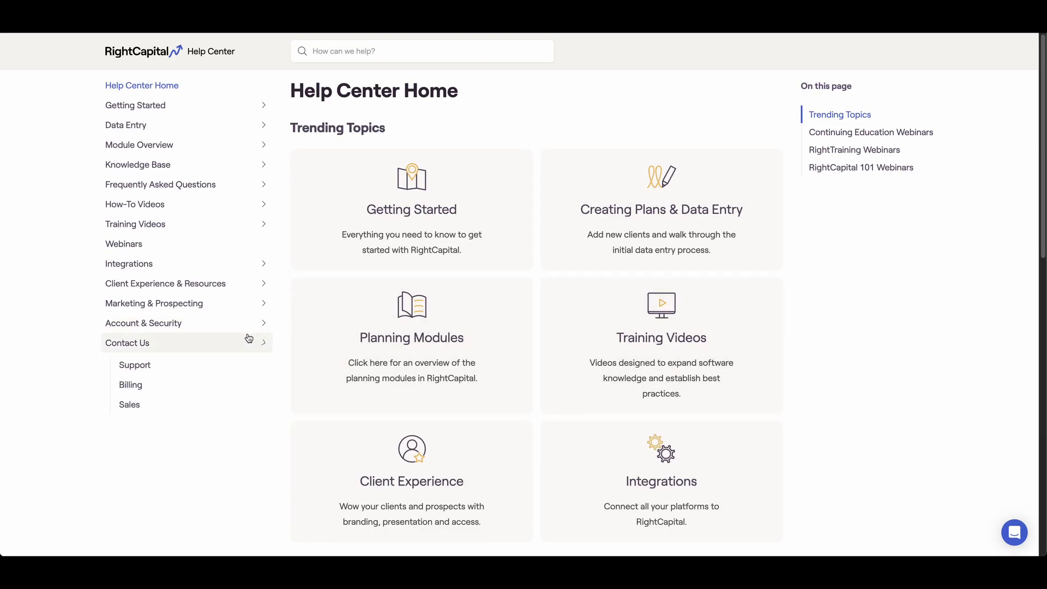
{"action": "left_click", "coordinate": [238, 363]}
Read through the ways to contact support: chat, case review scheduling, phone call and email
{"action": "scroll", "coordinate": [531, 363], "scroll_direction": "down", "scroll_amount": 3}
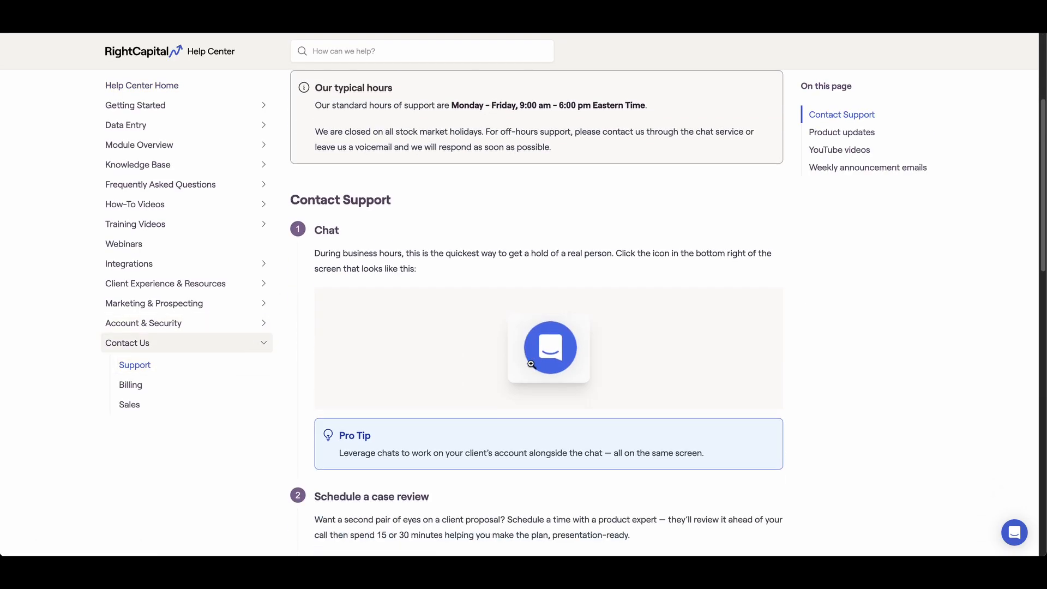
{"action": "scroll", "coordinate": [531, 364], "scroll_direction": "down", "scroll_amount": 5}
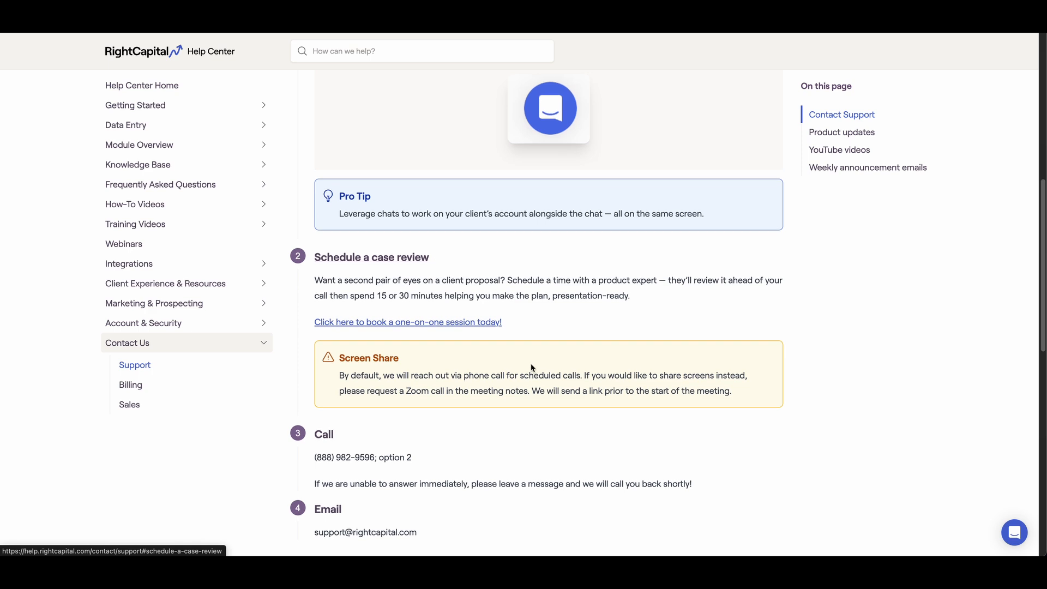
{"action": "scroll", "coordinate": [532, 368], "scroll_direction": "down", "scroll_amount": 2}
{"action": "left_click_drag", "start_coordinate": [312, 382], "coordinate": [439, 381]}
{"action": "left_click", "coordinate": [466, 379]}
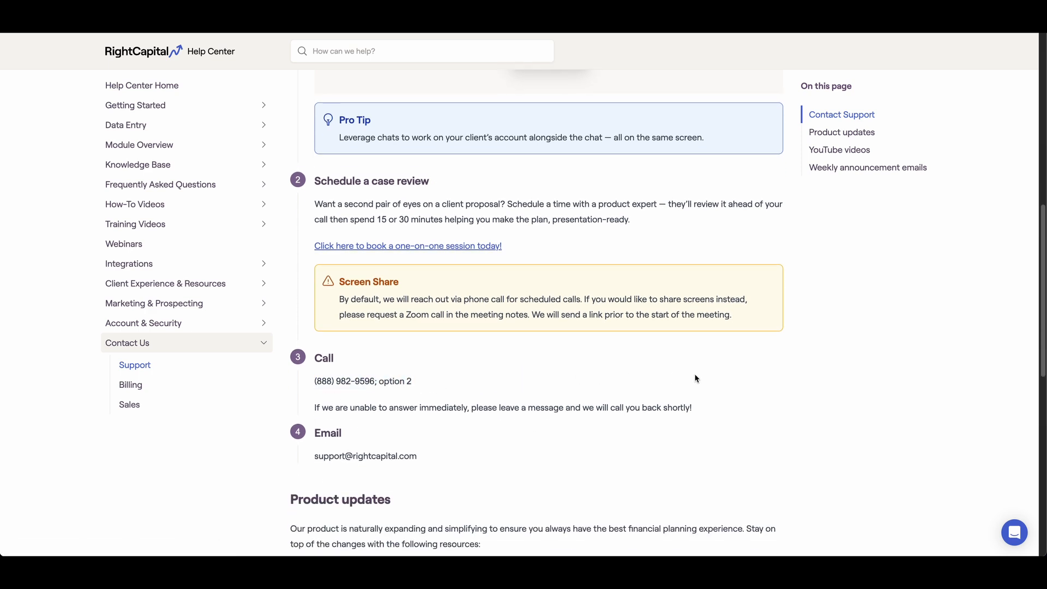